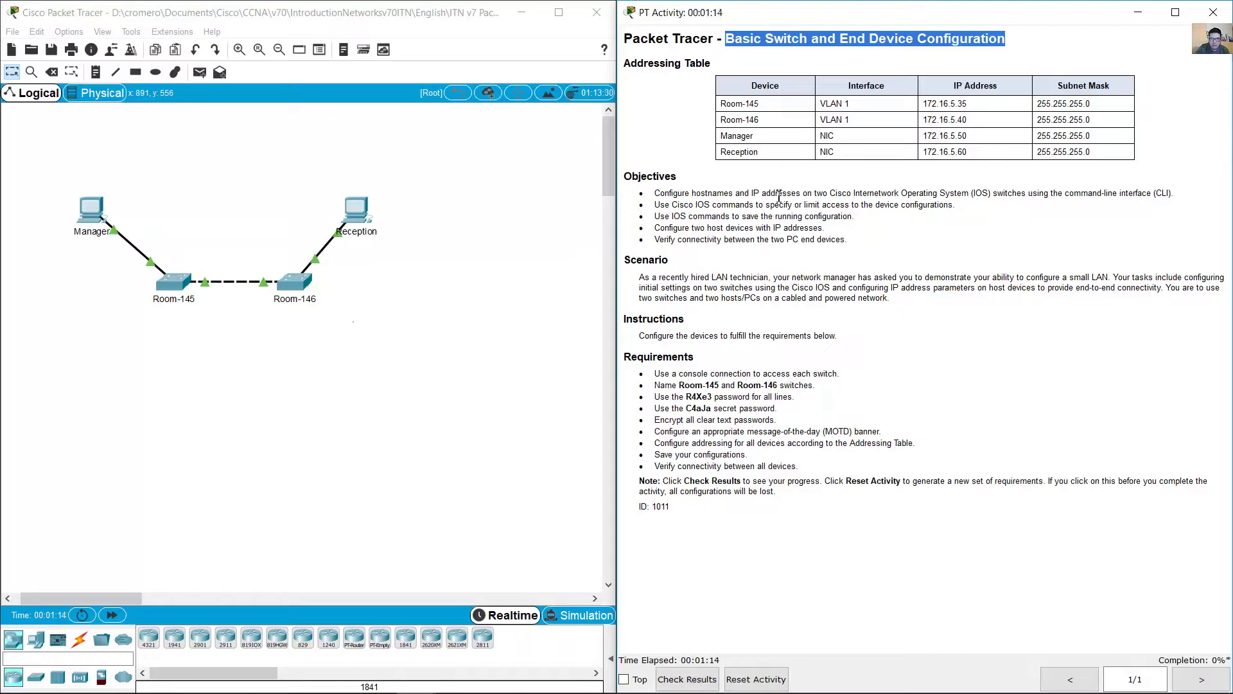
Review the addressing table, highlighting the Room-145, Manager and Reception rows
click(642, 65)
drag(642, 65, 893, 129)
click(815, 118)
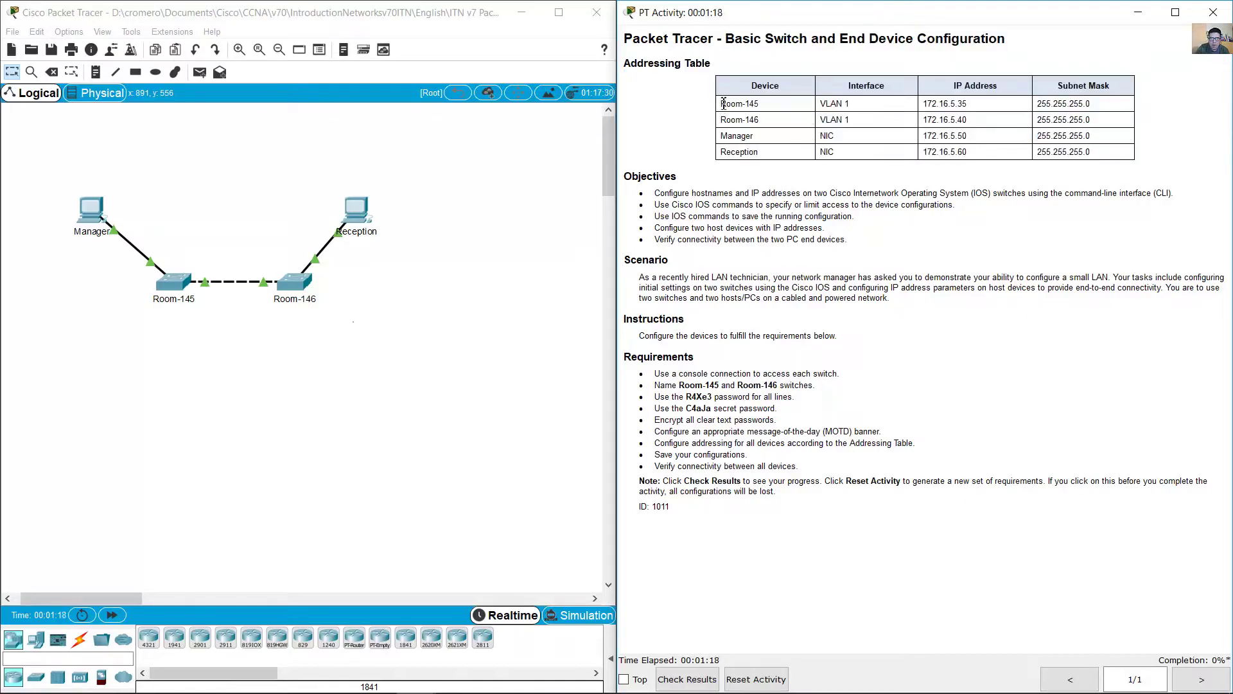
drag(721, 103, 772, 121)
drag(728, 136, 782, 152)
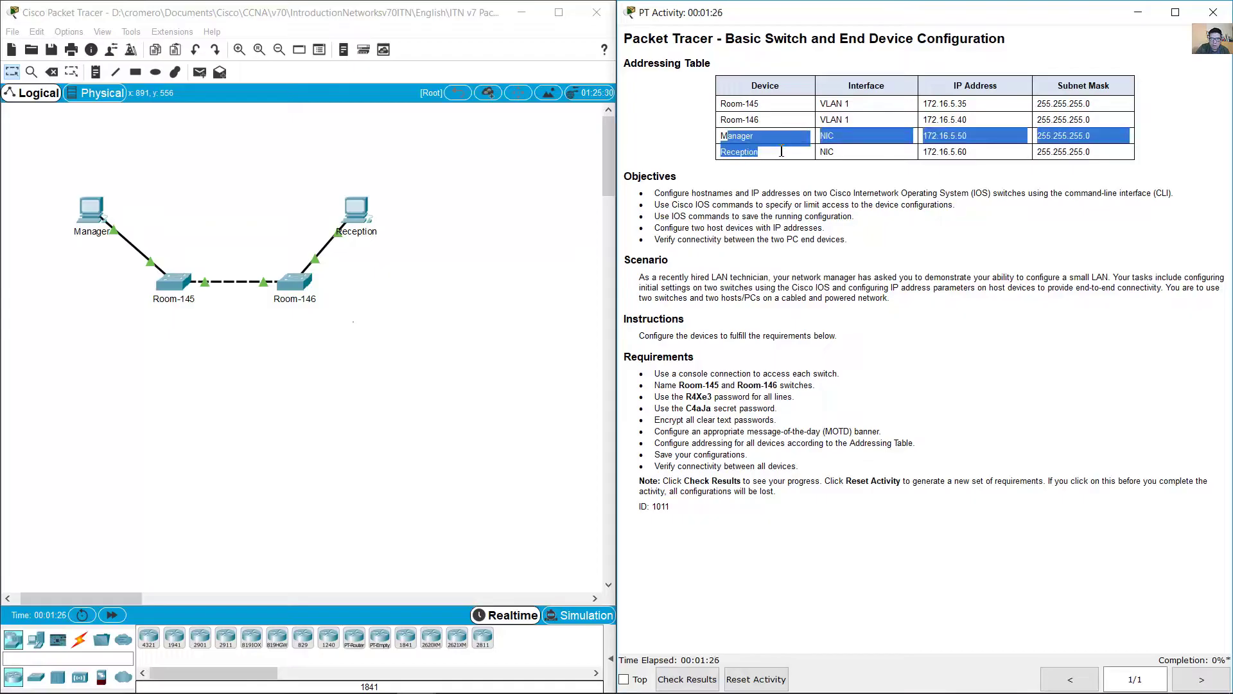
Read the Requirements section and bring up the list of connection cable types
click(783, 154)
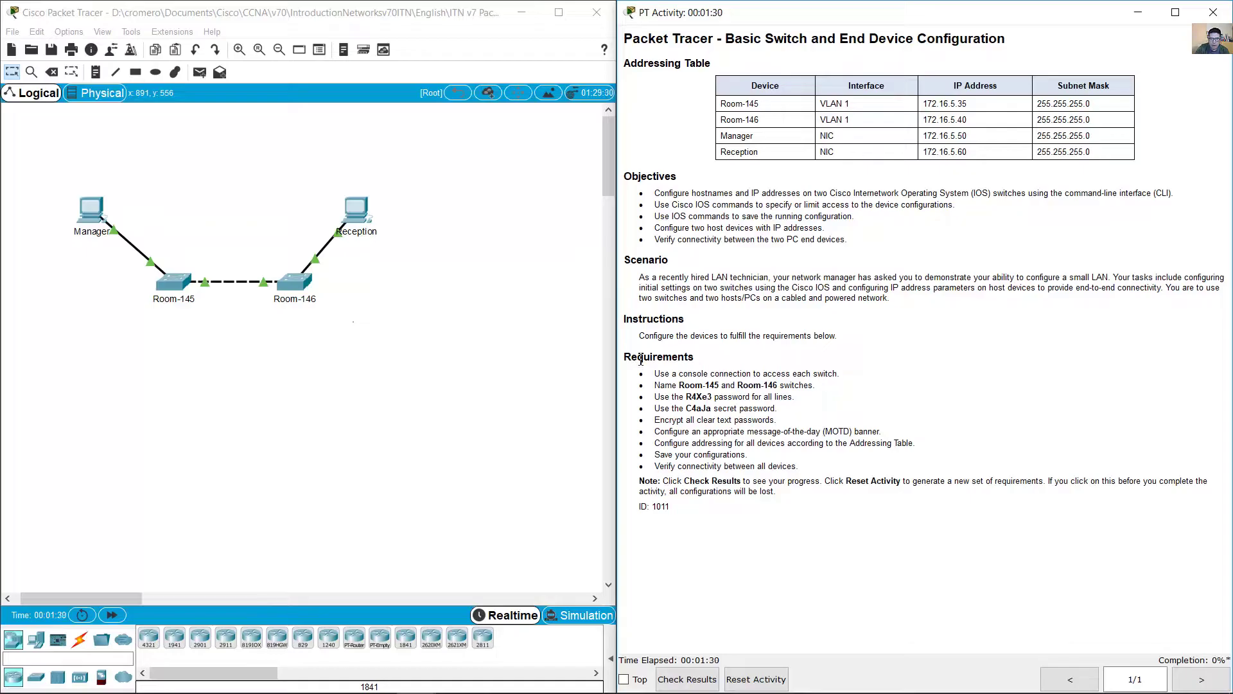
drag(632, 358, 839, 376)
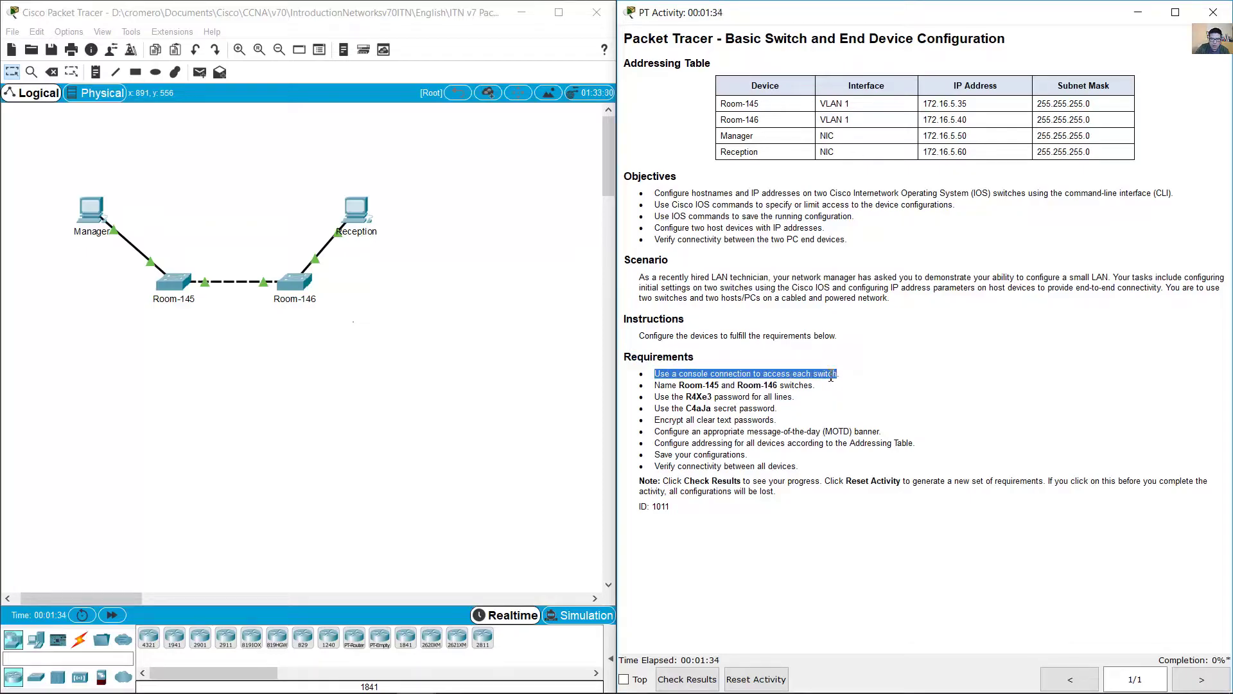
click(79, 644)
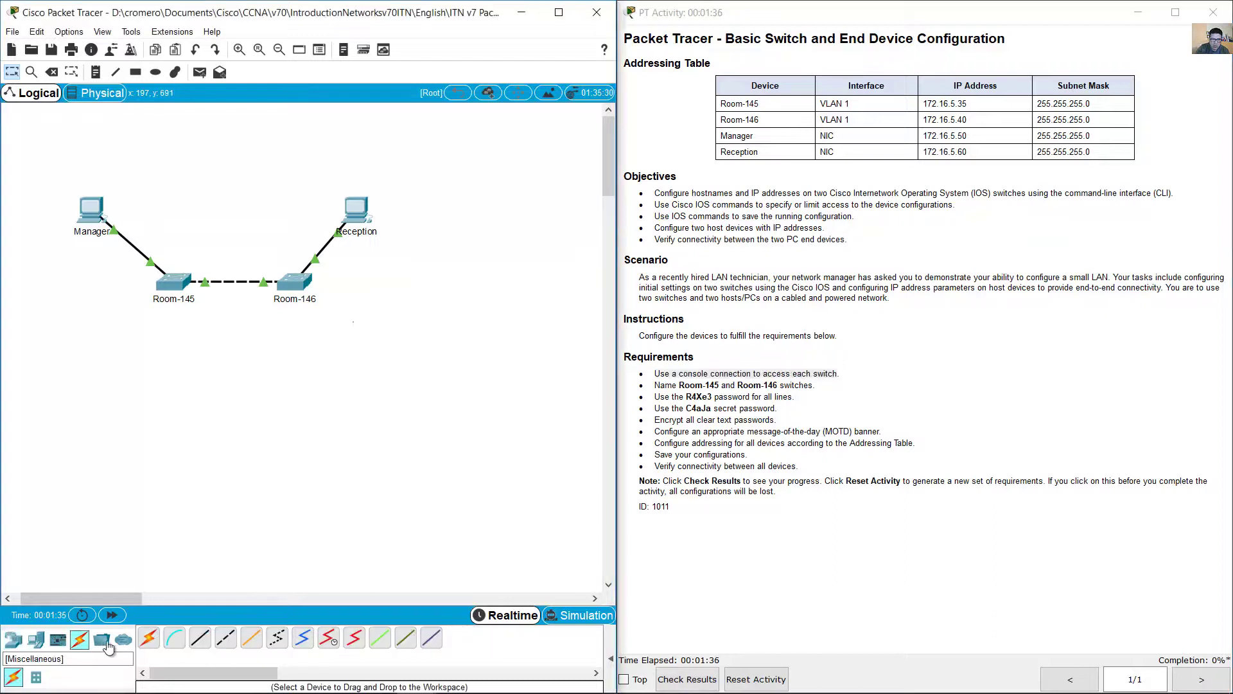
Connect a console cable from Manager's RS 232 port to Room-145's Console port
click(178, 640)
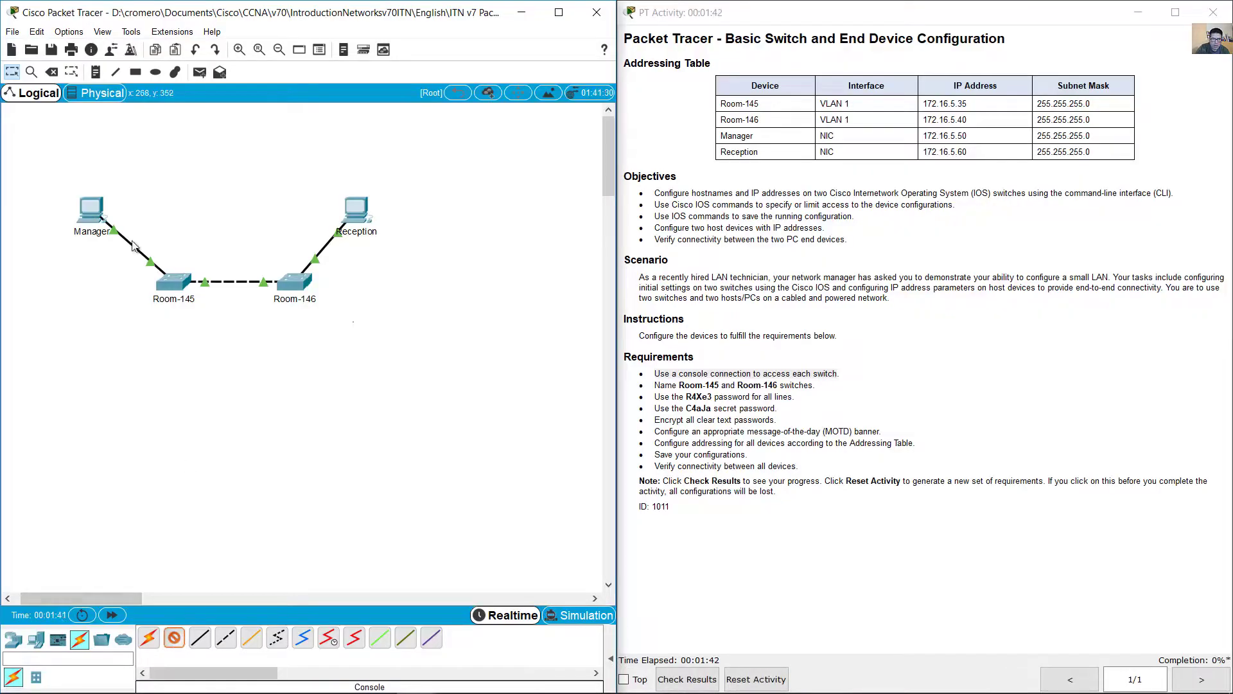
click(96, 207)
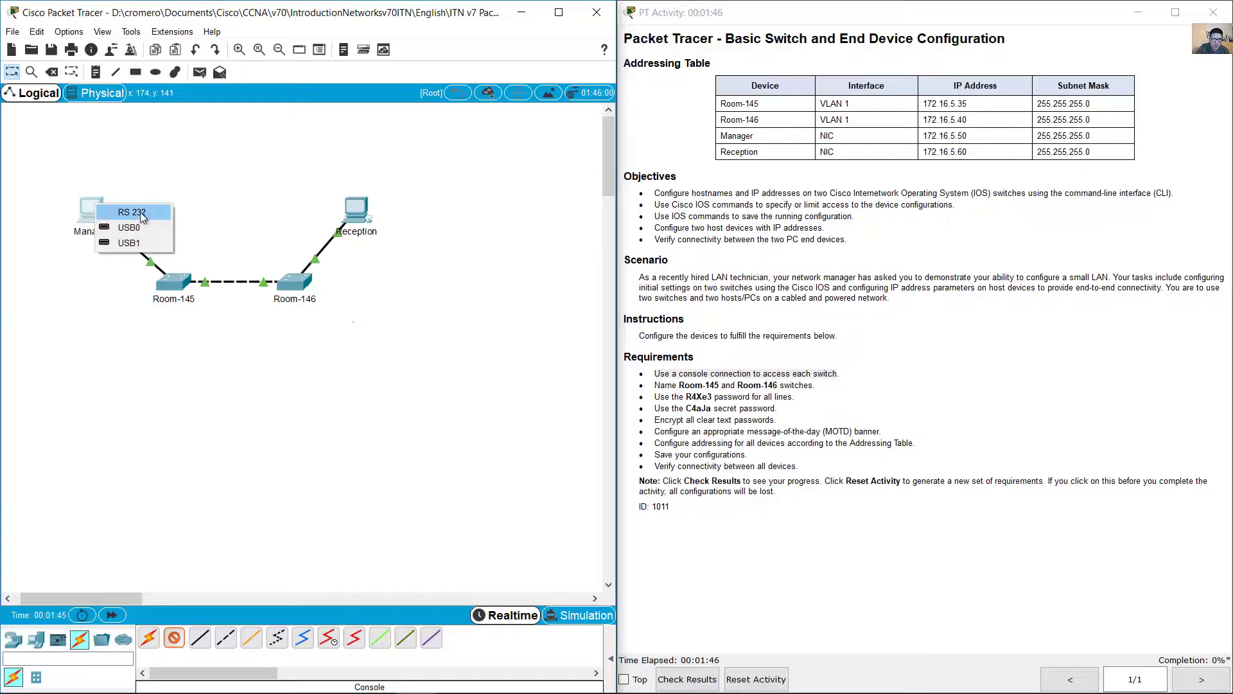
click(138, 214)
click(175, 279)
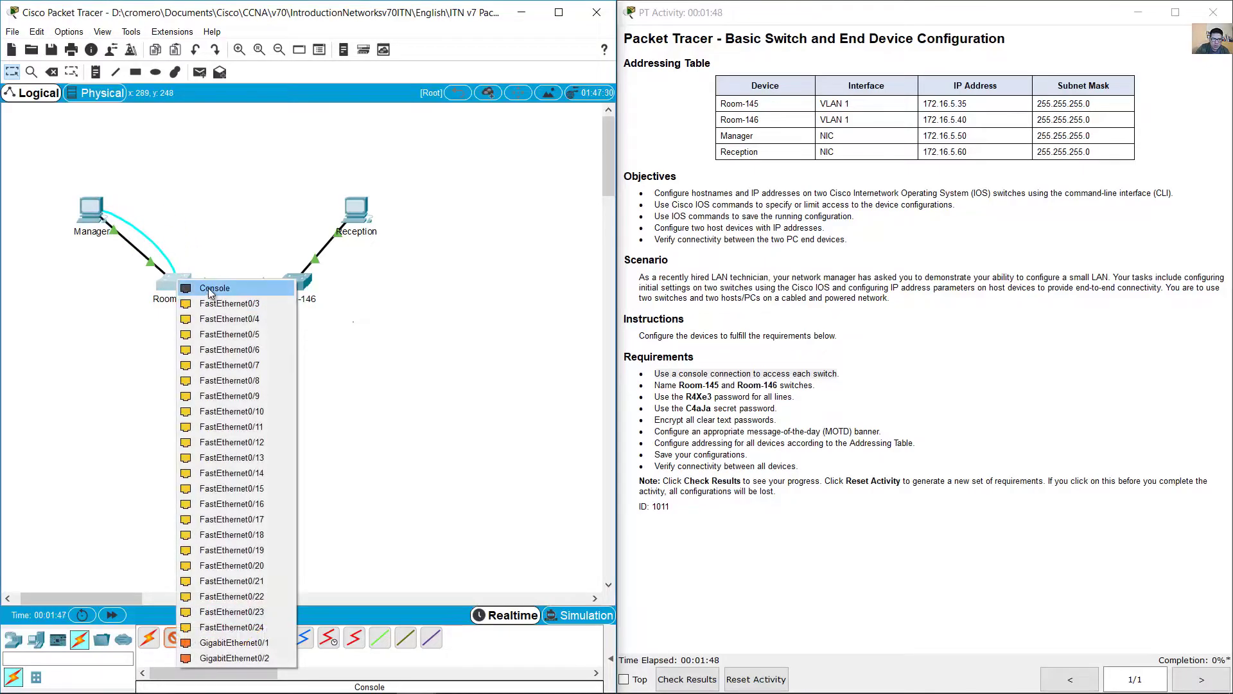
click(209, 289)
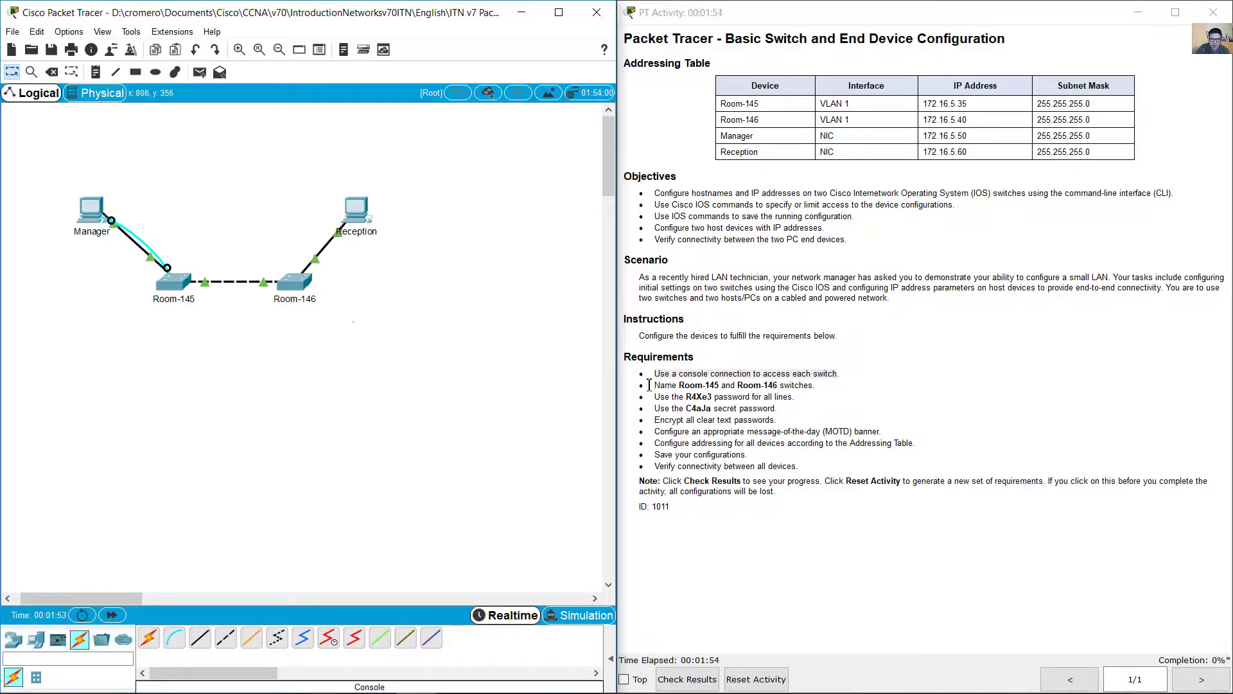
Connect a console cable from Reception's RS 232 port to Room-146's Console port
click(174, 638)
click(360, 212)
click(386, 216)
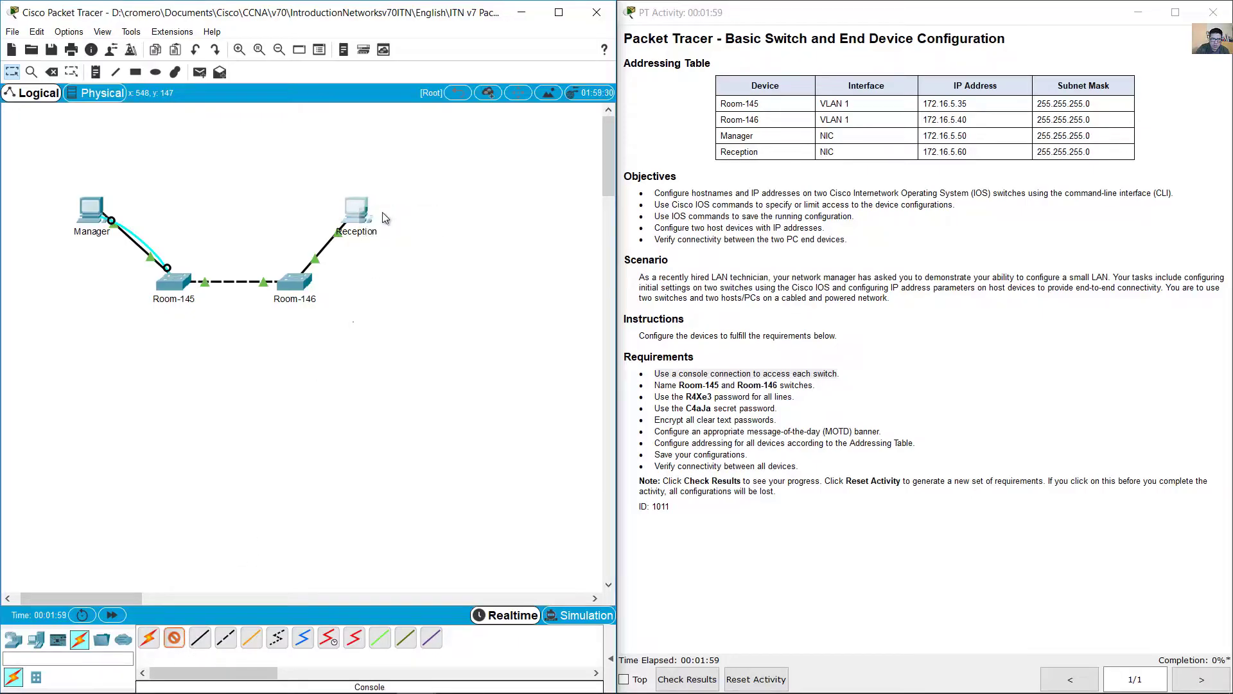
click(301, 283)
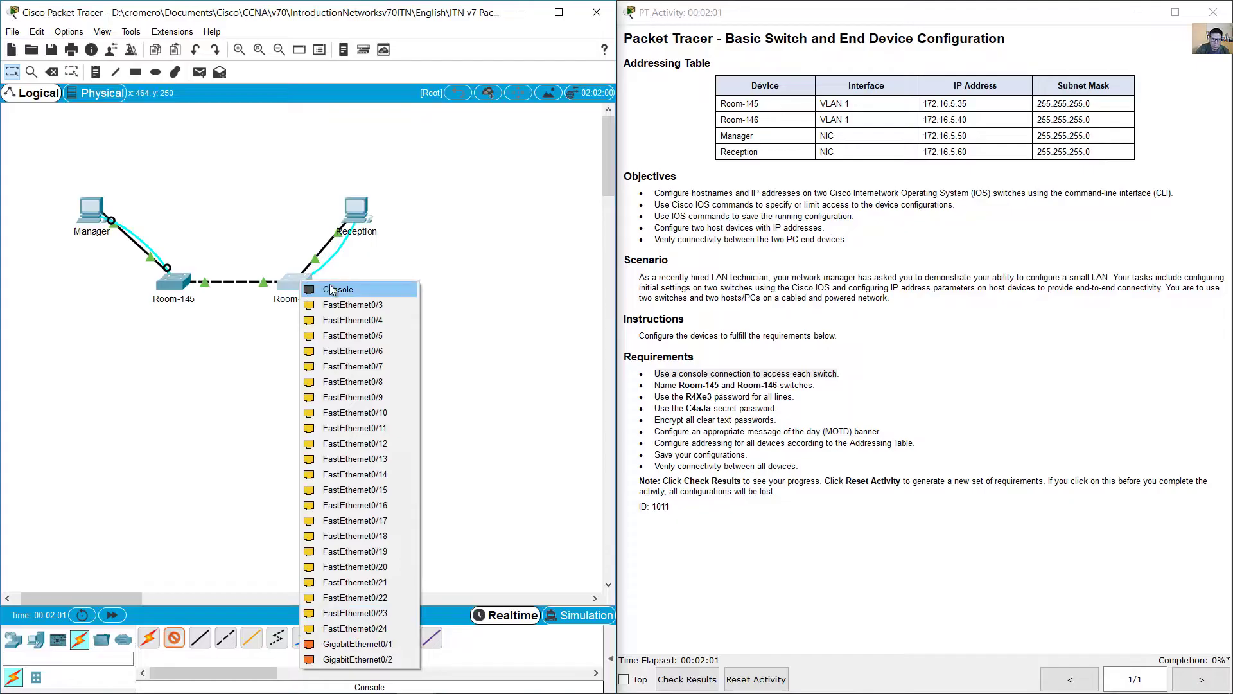
click(330, 290)
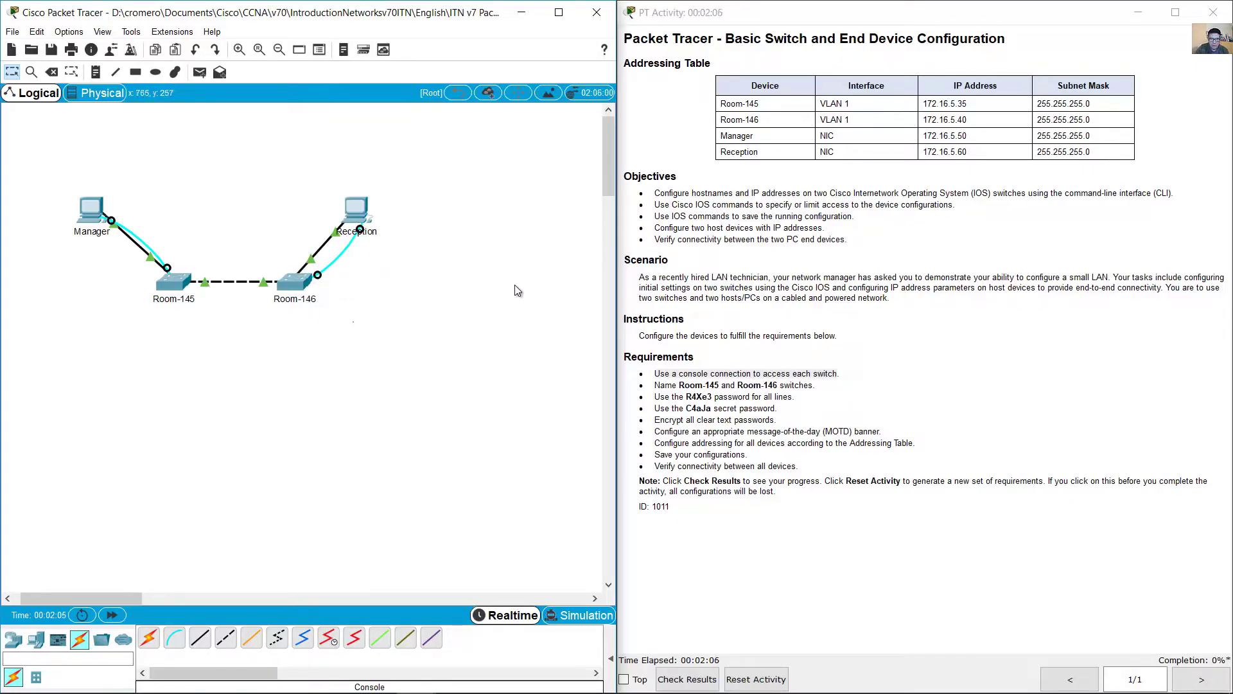
scroll(611, 183, down, 3)
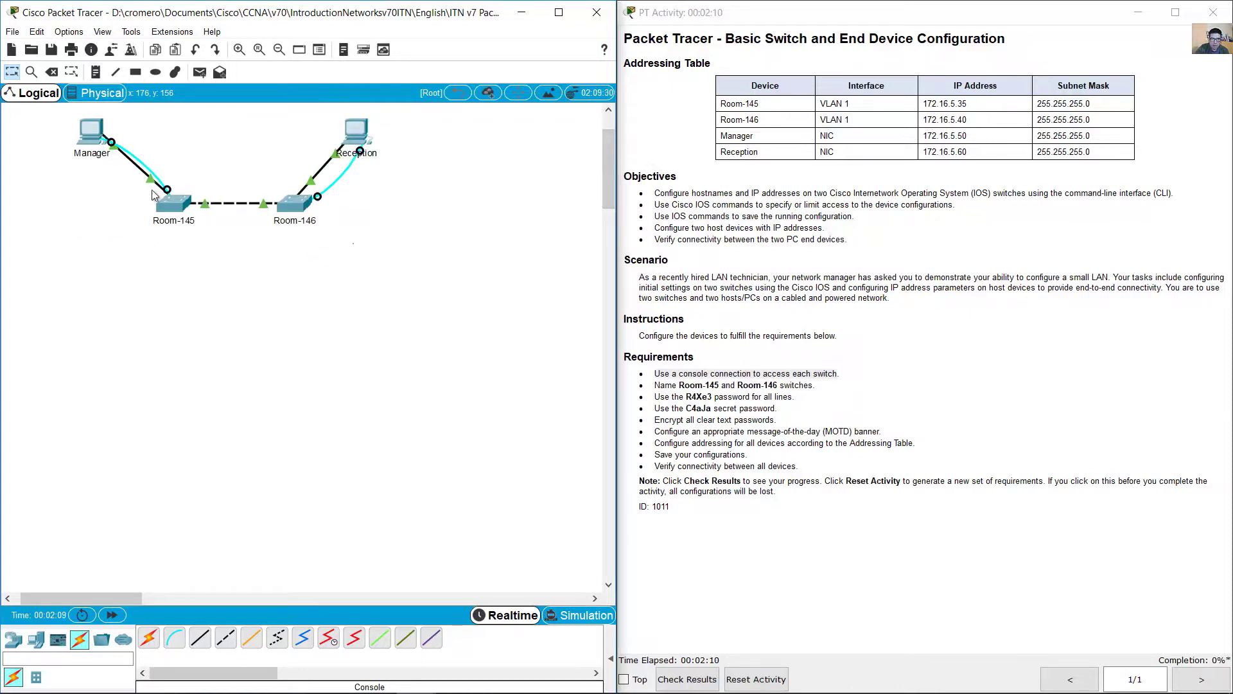
Check the switch-naming requirement, then open, reposition and widen the Manager PC window
click(660, 388)
drag(660, 387, 813, 388)
click(90, 131)
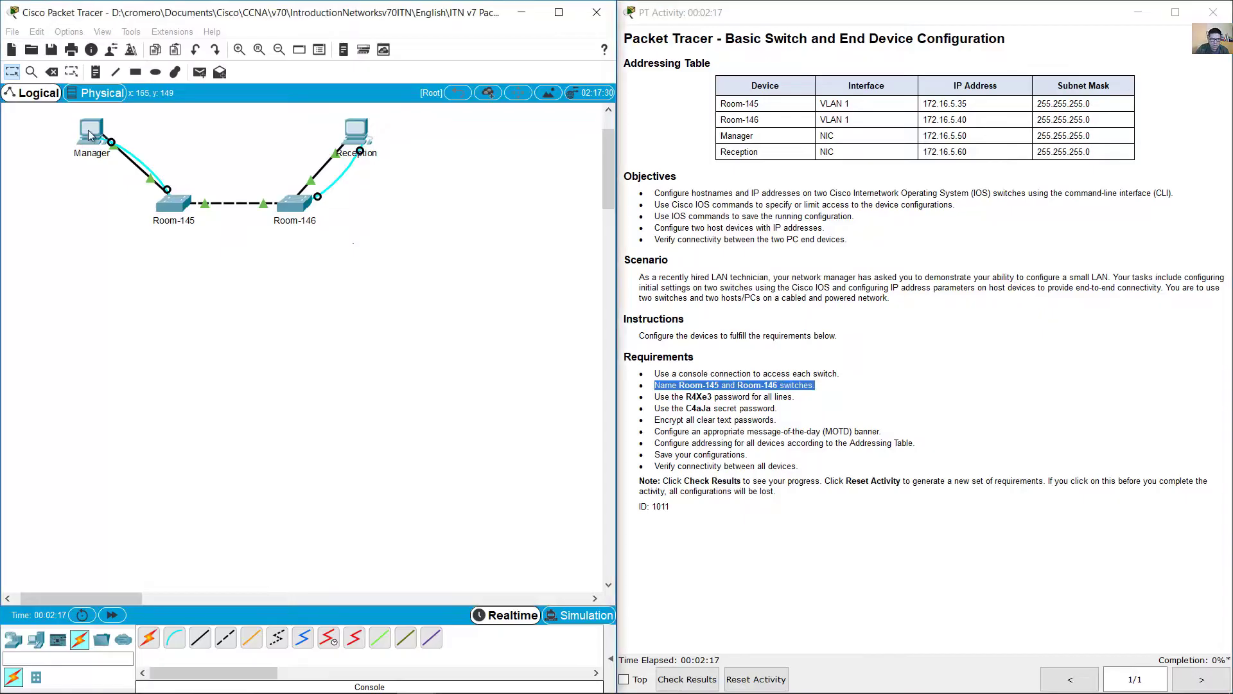
drag(460, 123, 149, 239)
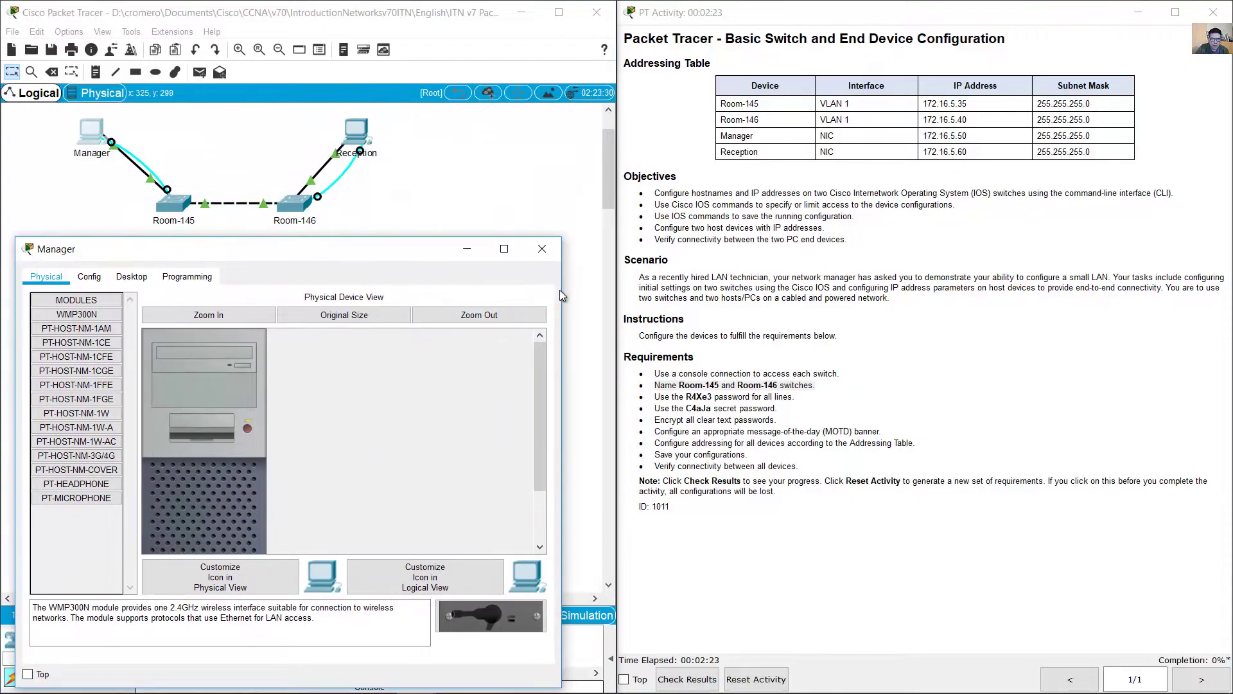
drag(563, 292, 606, 292)
Launch the Manager PC's Terminal from the Desktop with default connection settings
click(132, 277)
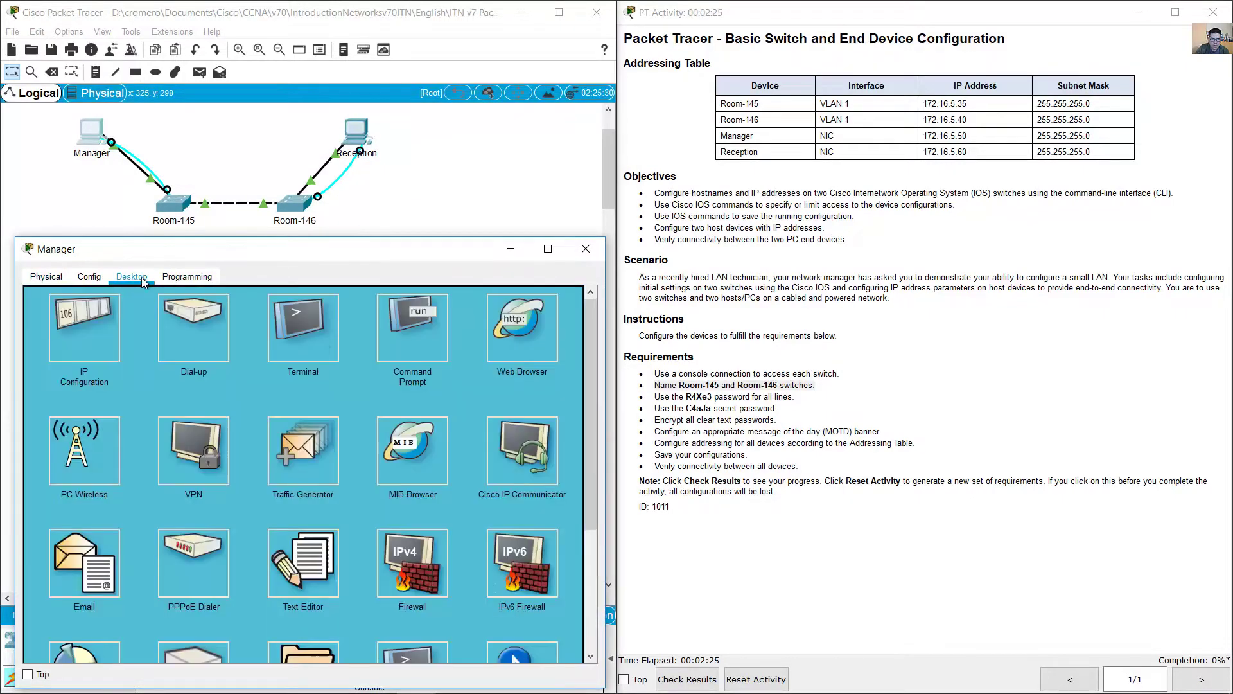
click(319, 348)
click(553, 430)
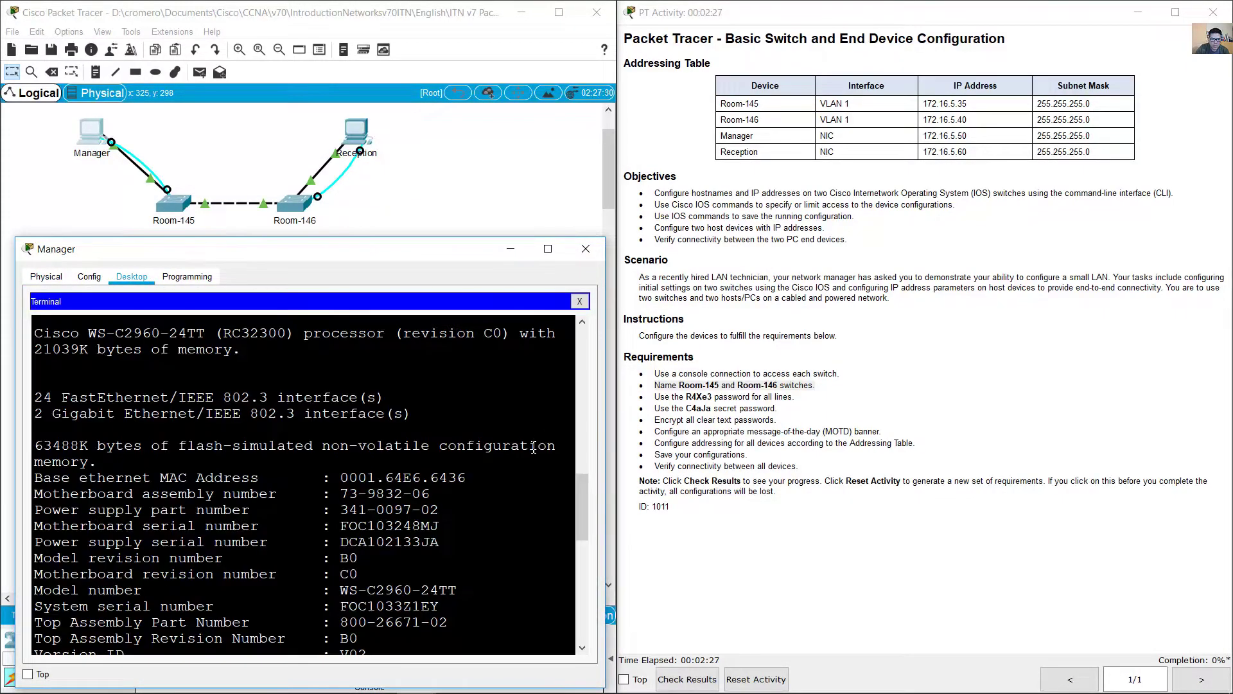
Enter enable and conf term, then set hostname Room-145, correcting the mistyped room number
key(Return)
text(enable)
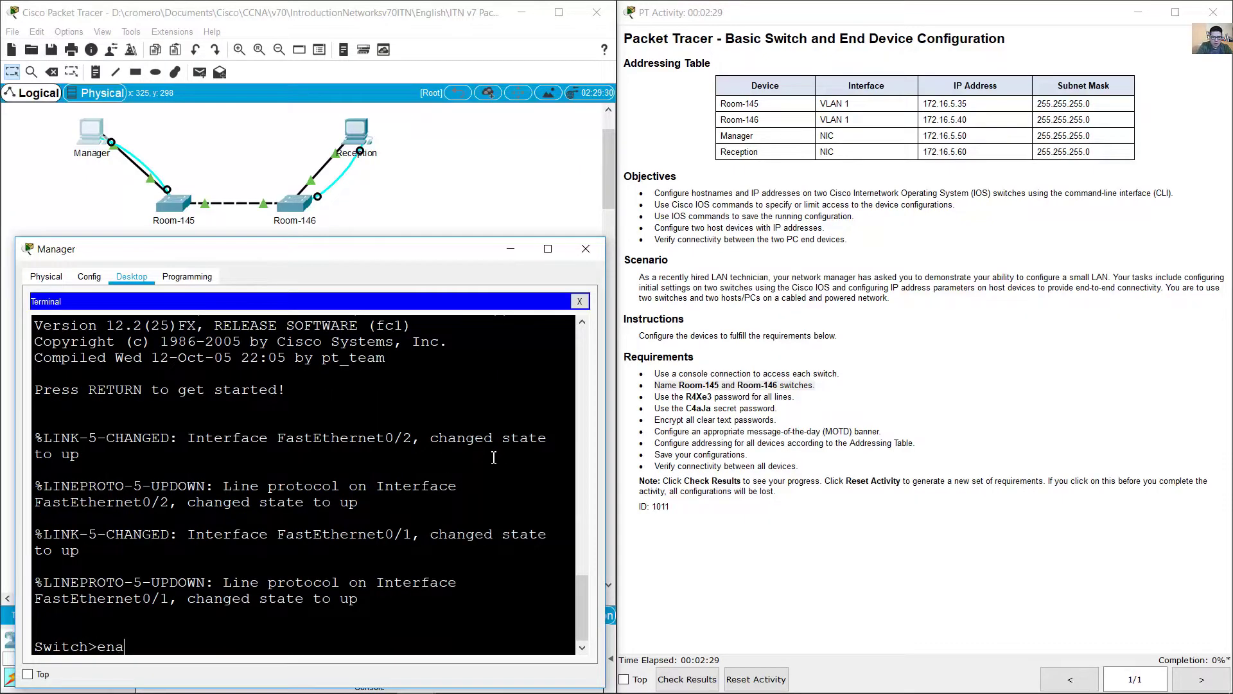
key(Return)
text(conf term)
key(Return)
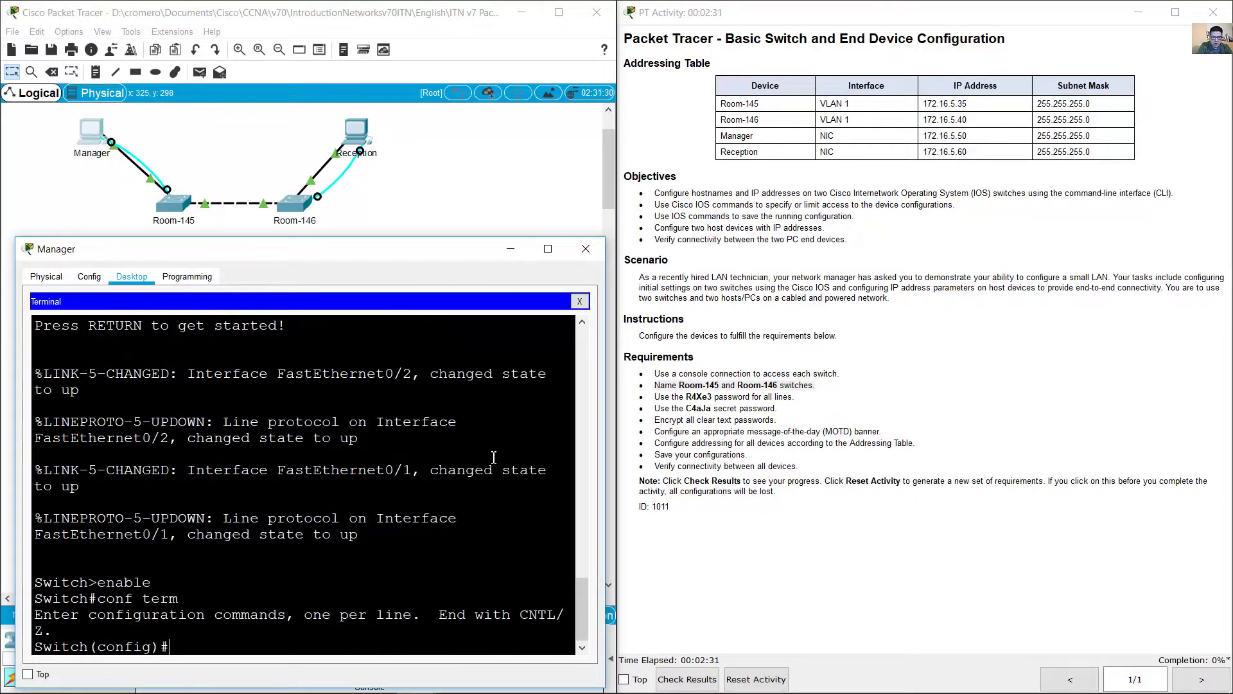
text(hostname Room-)
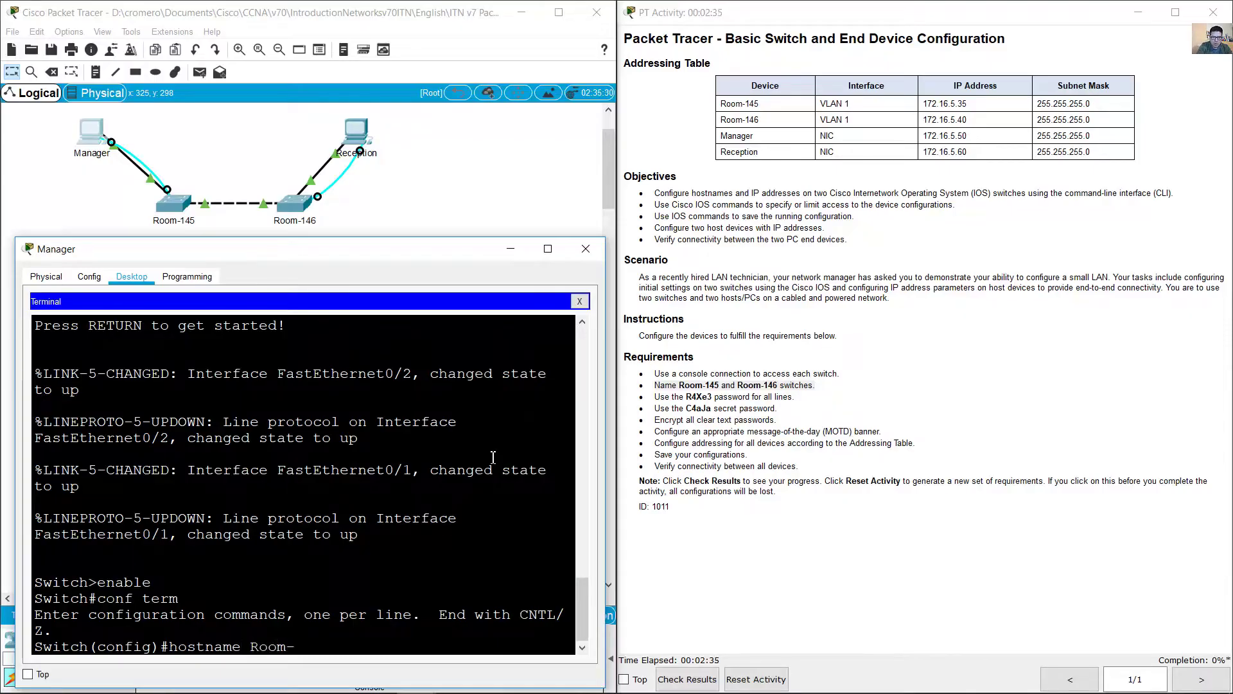
text(114)
key(BackSpace)
key(BackSpace)
text(45)
key(Return)
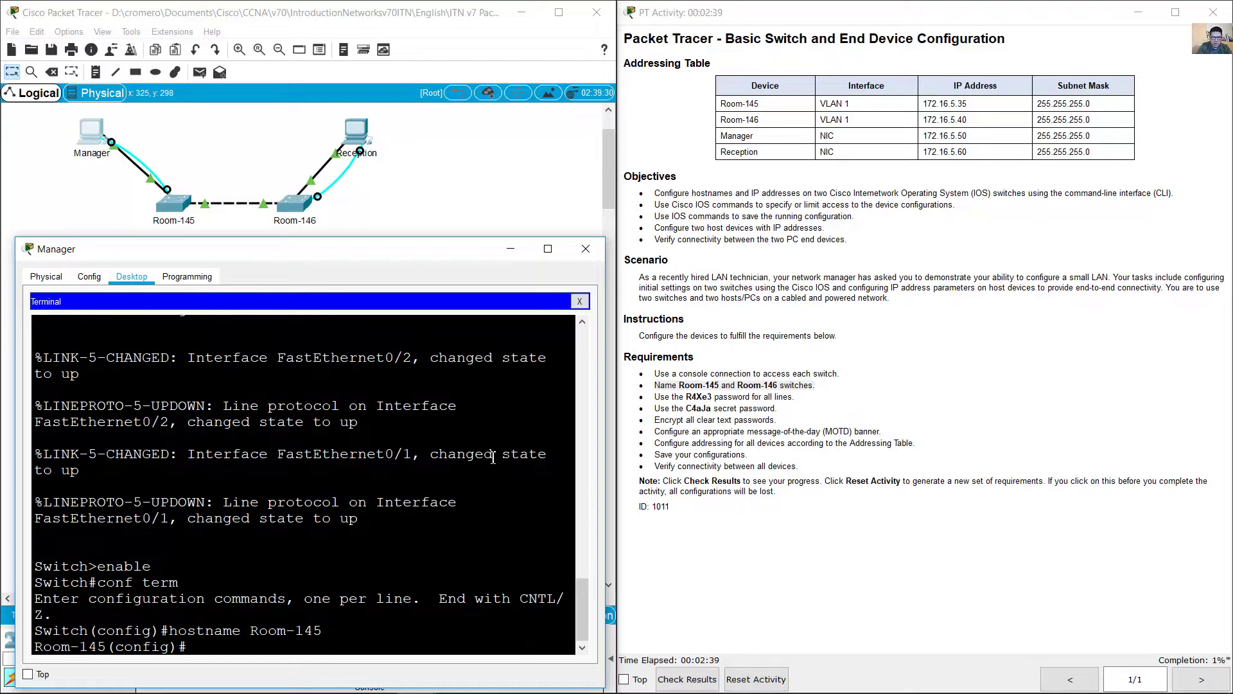
Review the switch-naming and line-password requirements in the activity instructions
triple_click(754, 386)
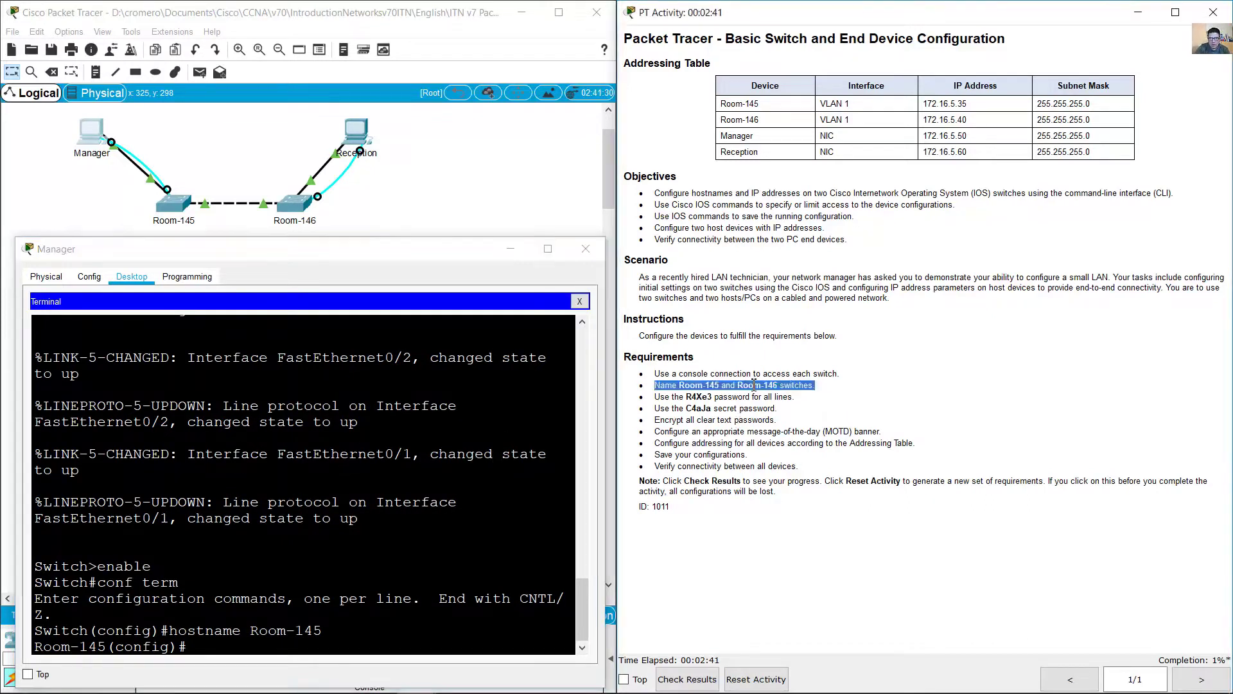
click(754, 385)
drag(746, 388, 813, 388)
click(698, 402)
drag(661, 398, 794, 399)
Under line console 0, set the required line password and enable login
click(408, 492)
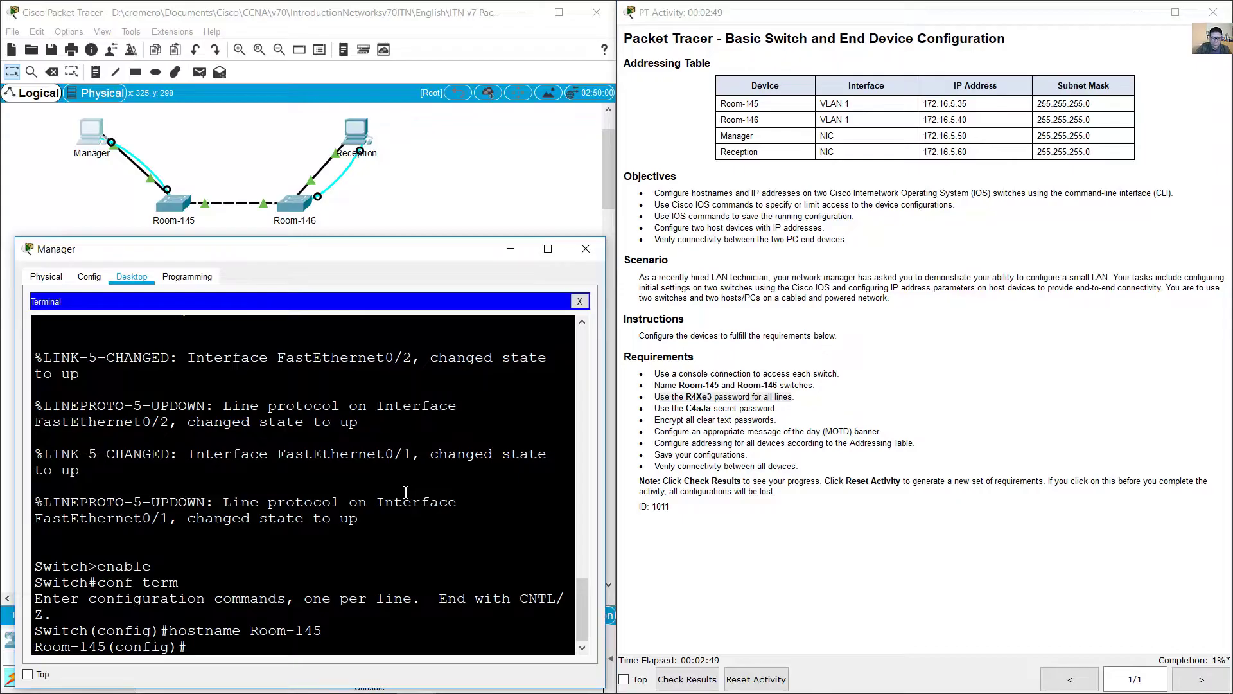
key(Return)
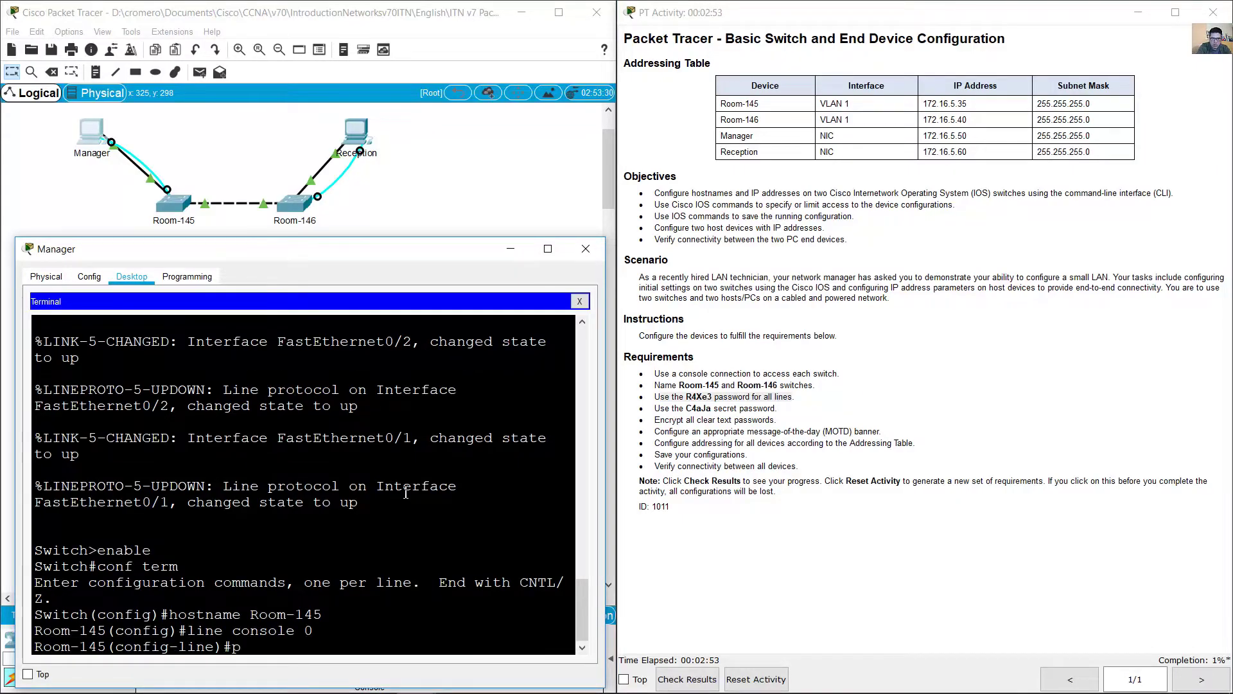
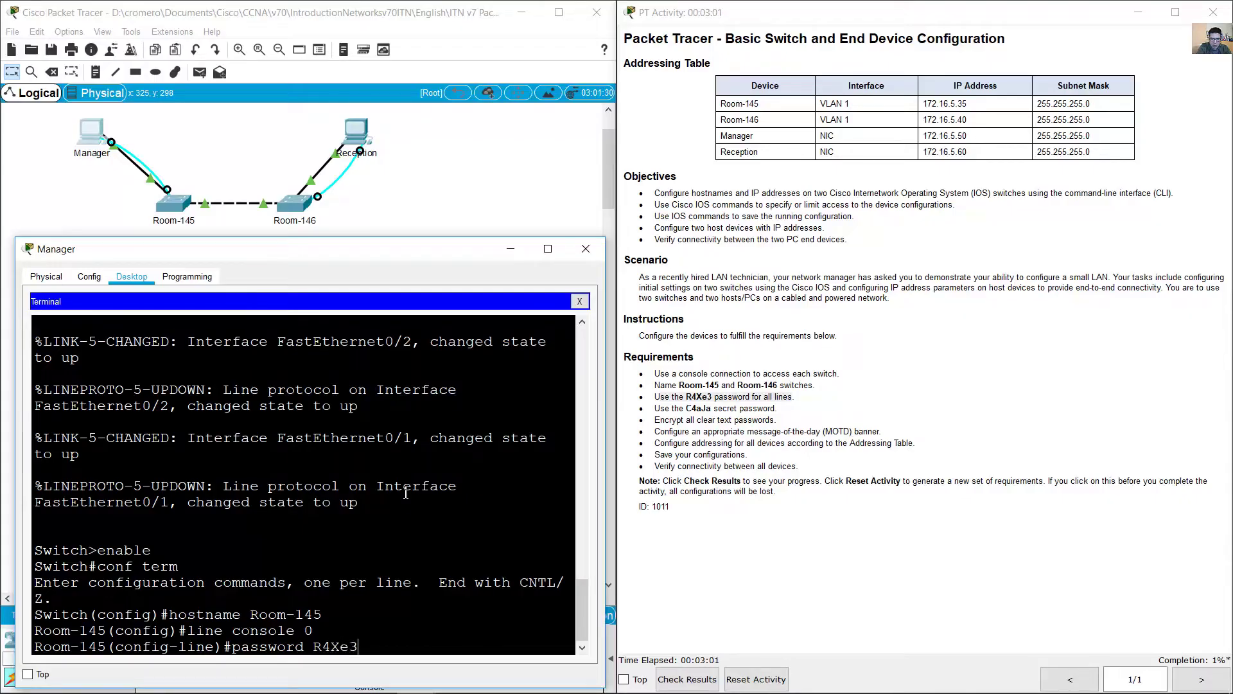
key(Return)
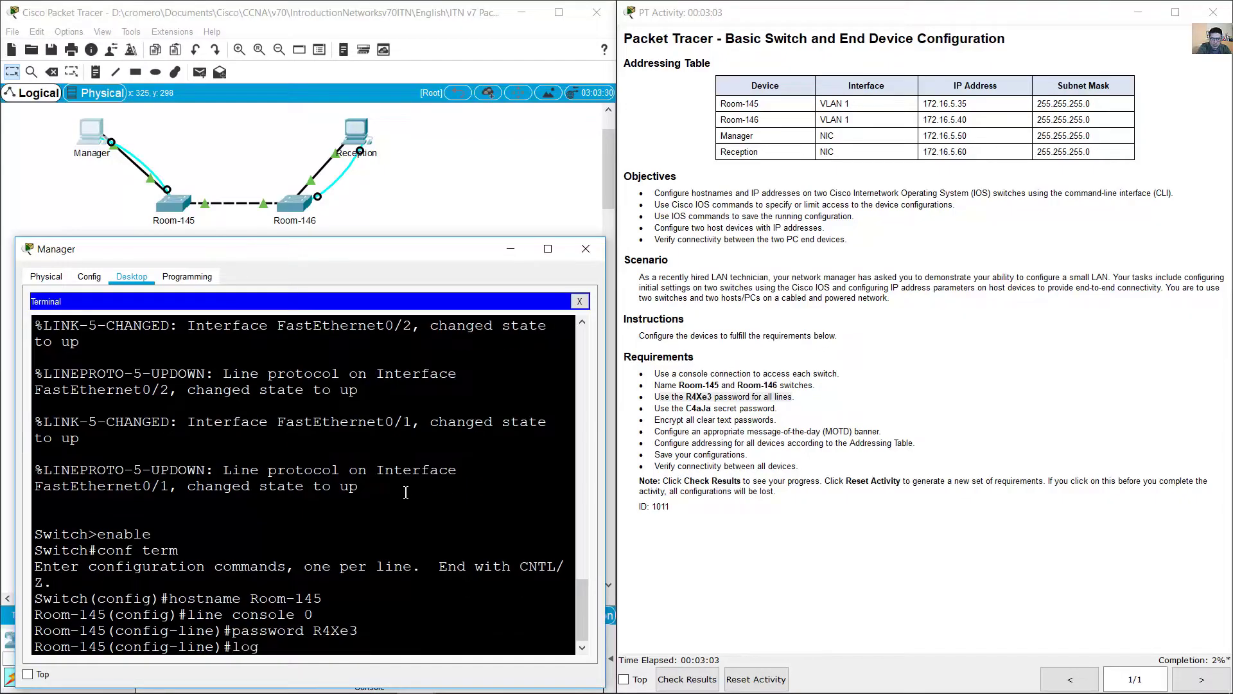
key(Return)
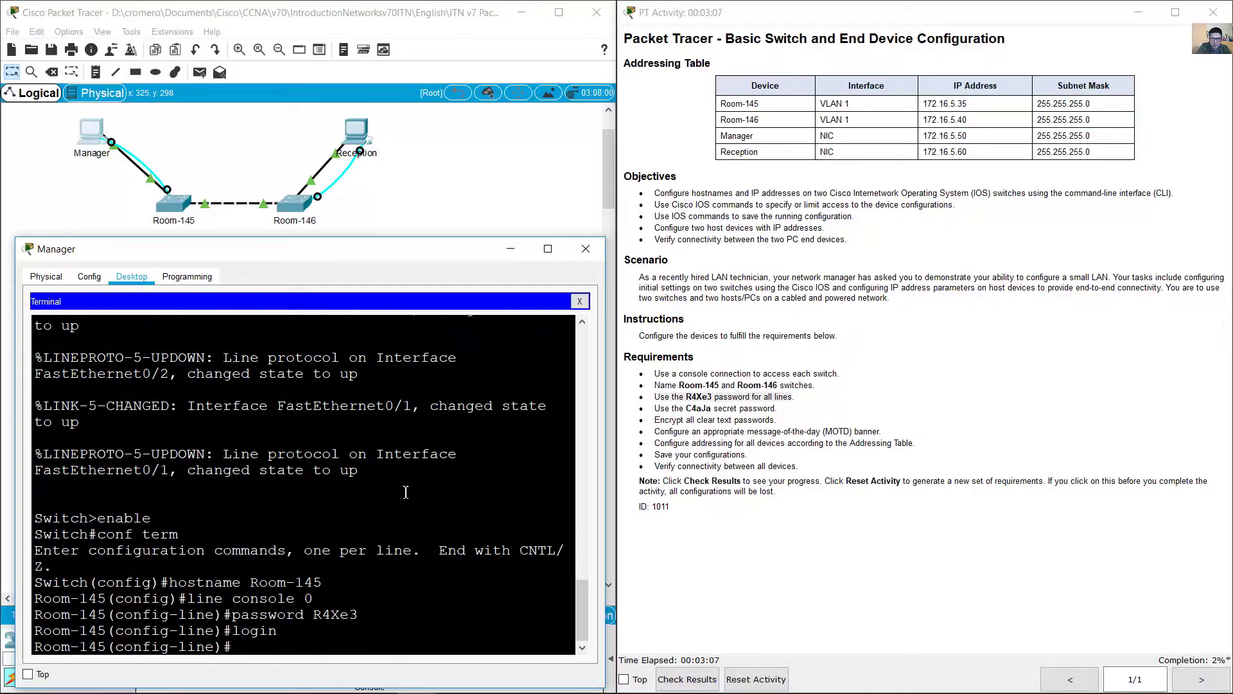
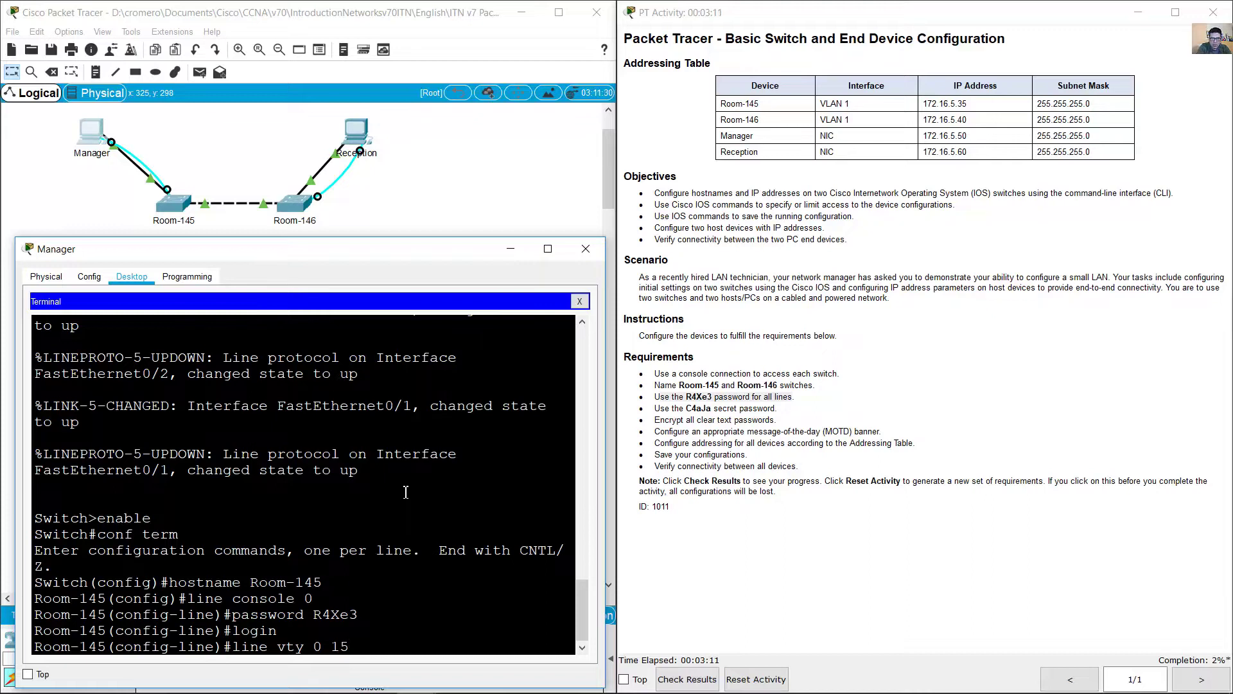
Under line vty 0 15, set the same line password, enable login, and exit
key(Return)
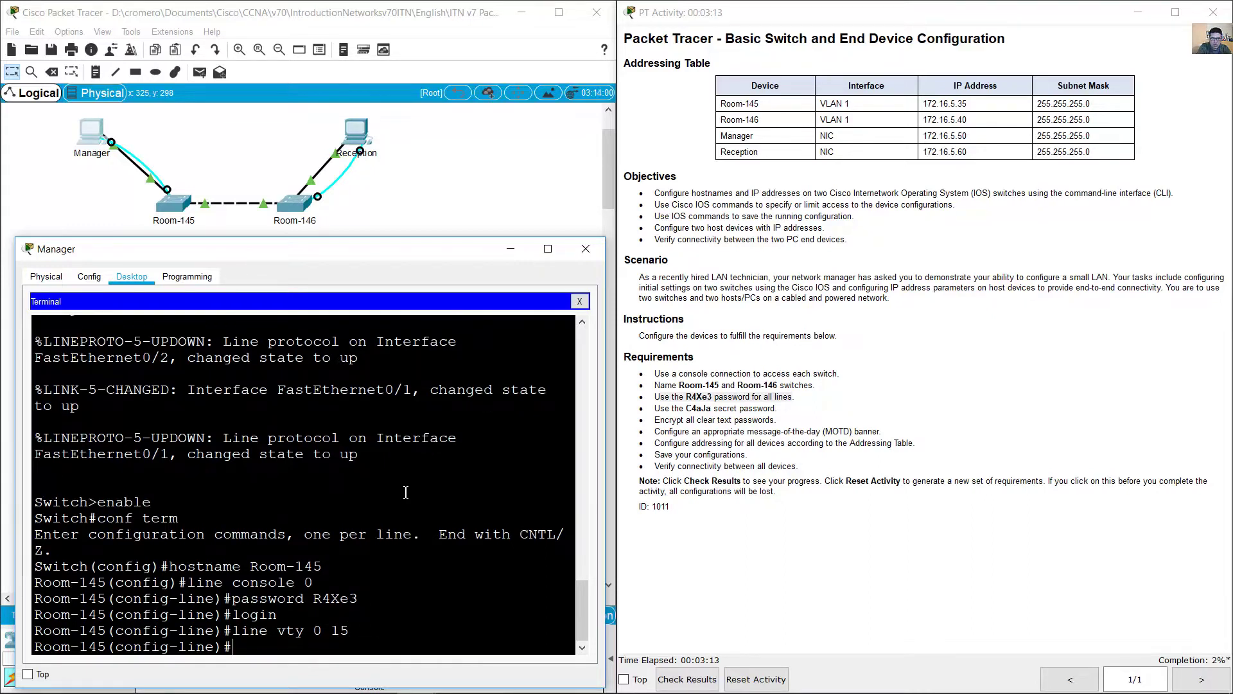
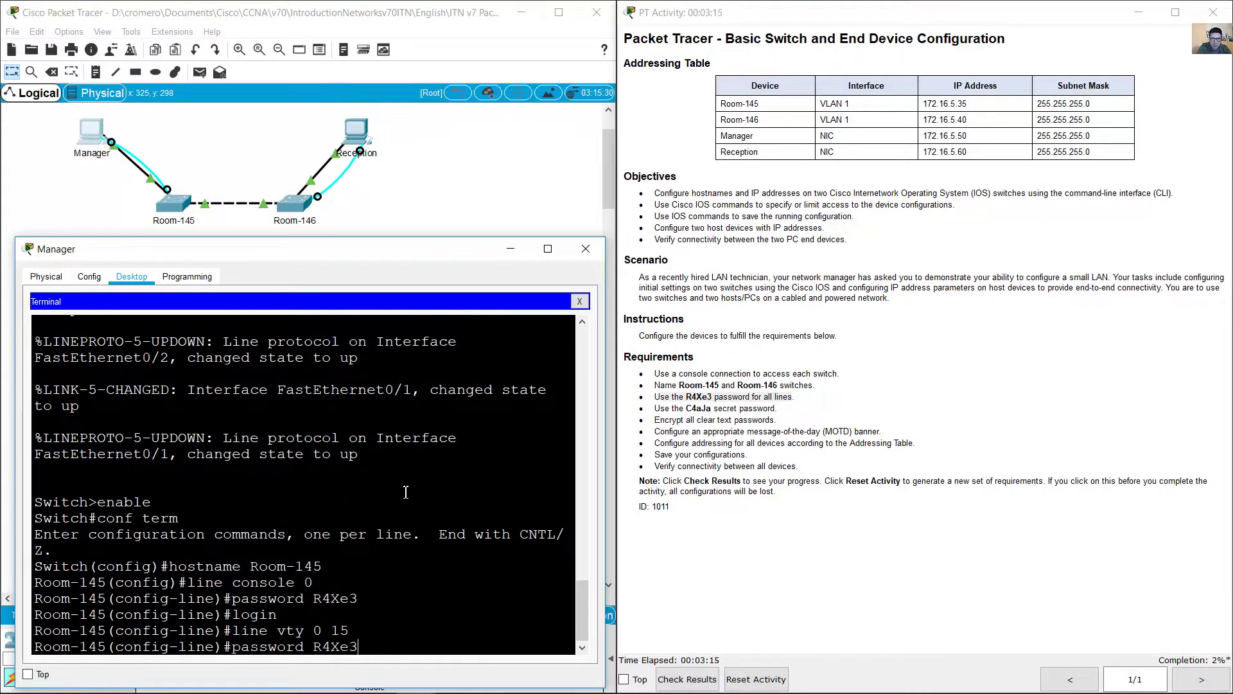
key(Return)
key(Up)
key(Up)
key(Up)
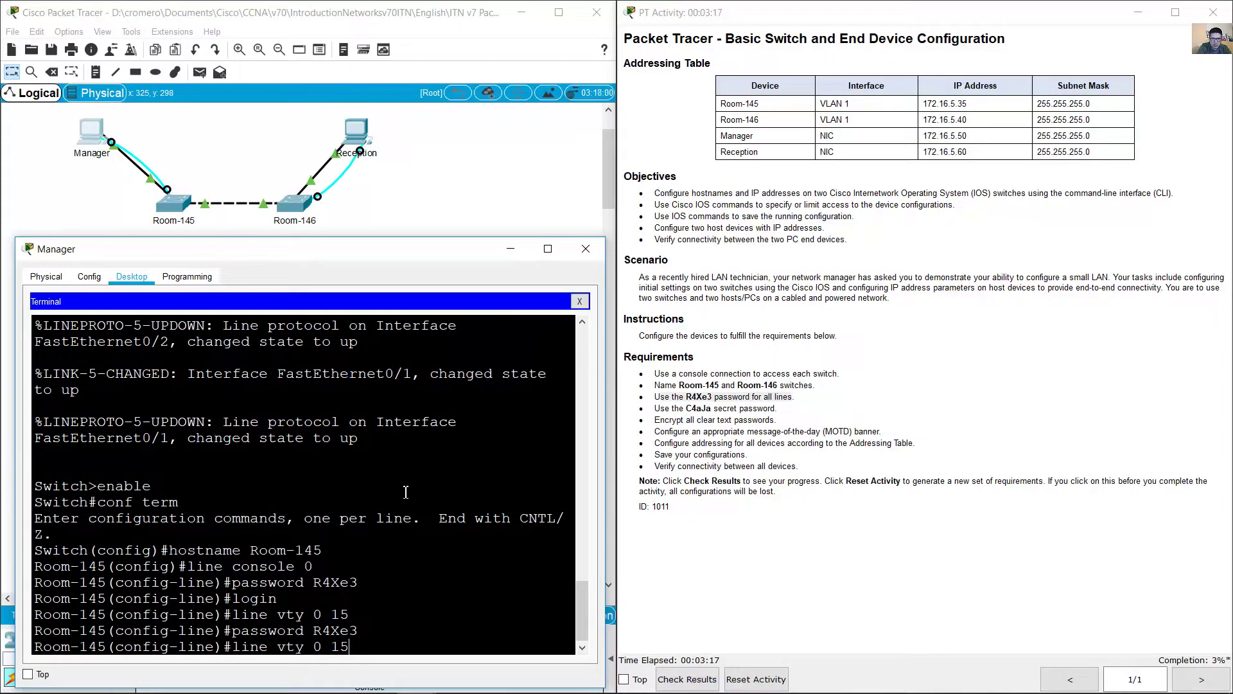
key(Return)
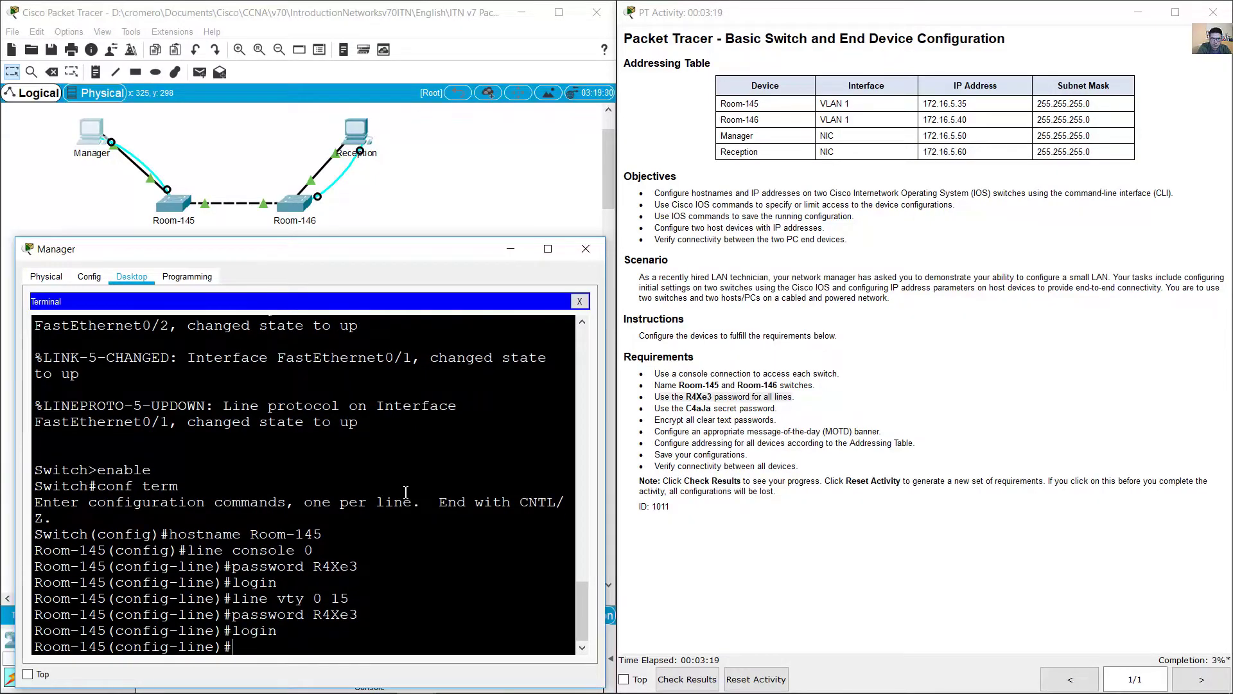
key(Return)
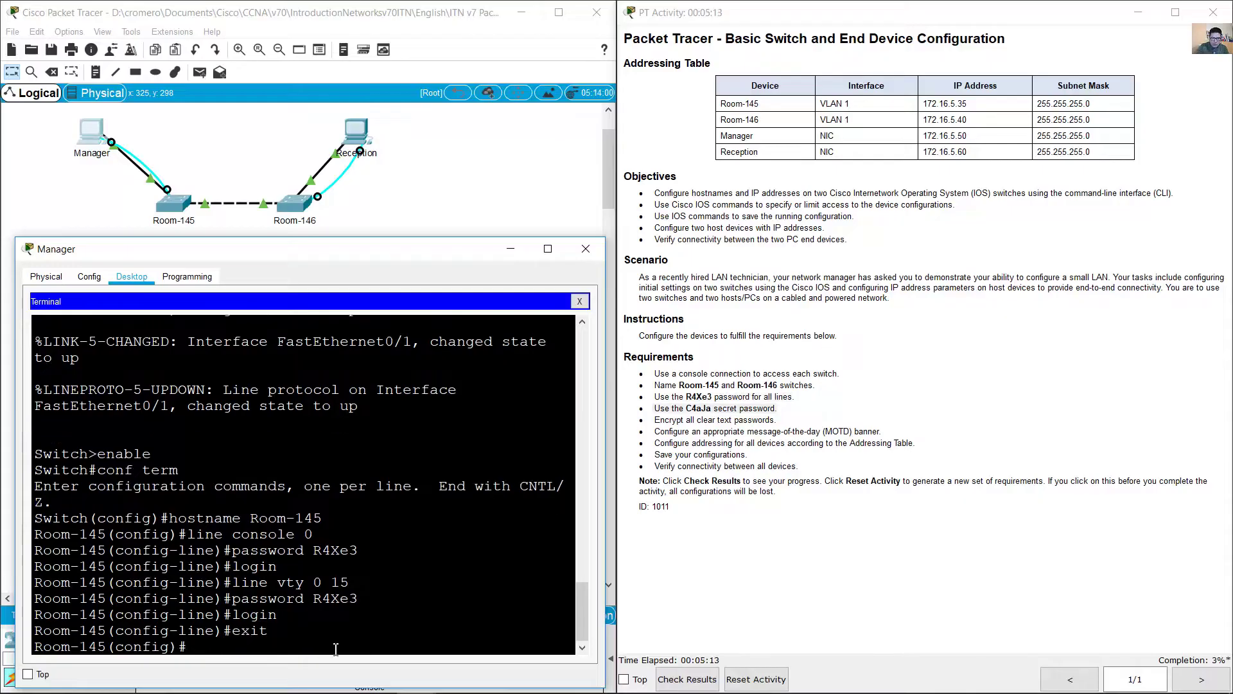
Set the switch's enable secret to the required privileged password
drag(652, 409, 779, 409)
click(320, 661)
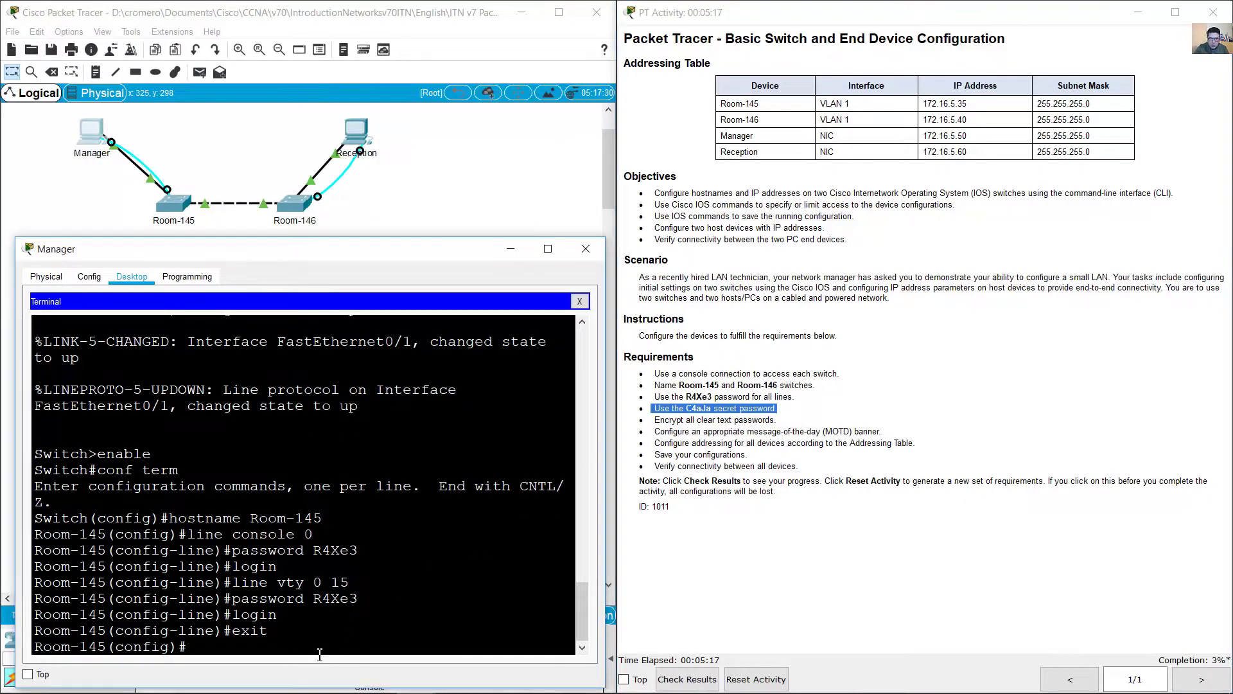
drag(196, 645, 70, 645)
click(203, 646)
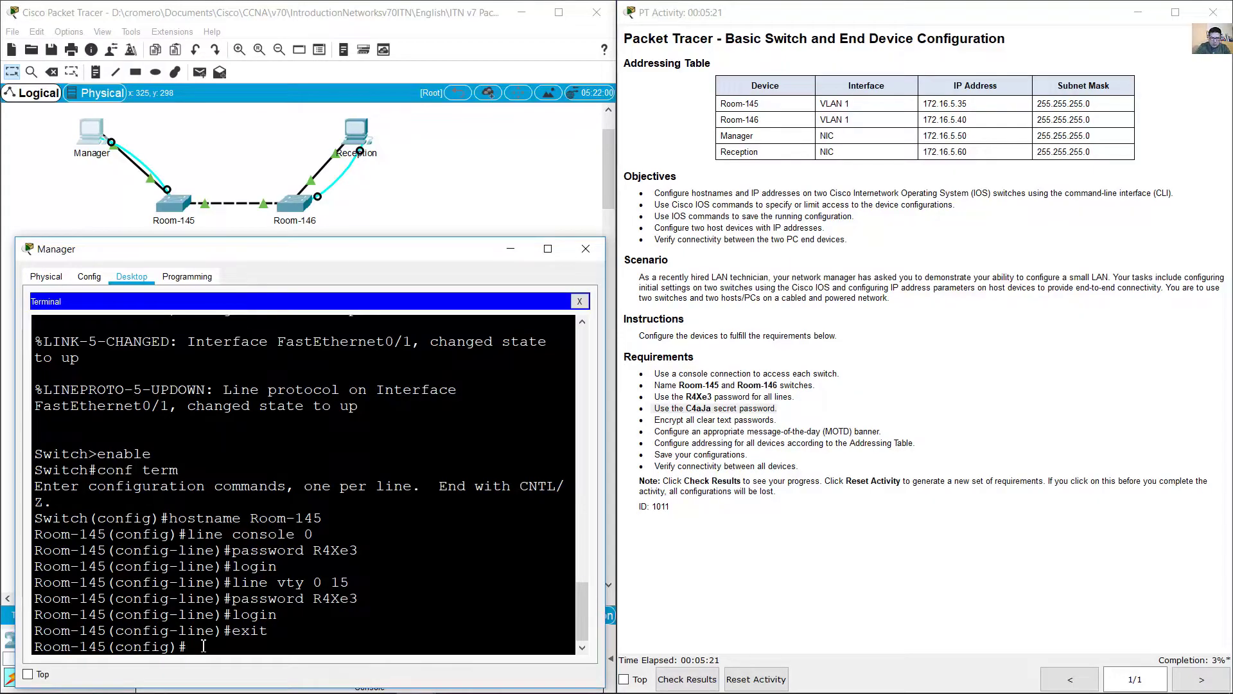
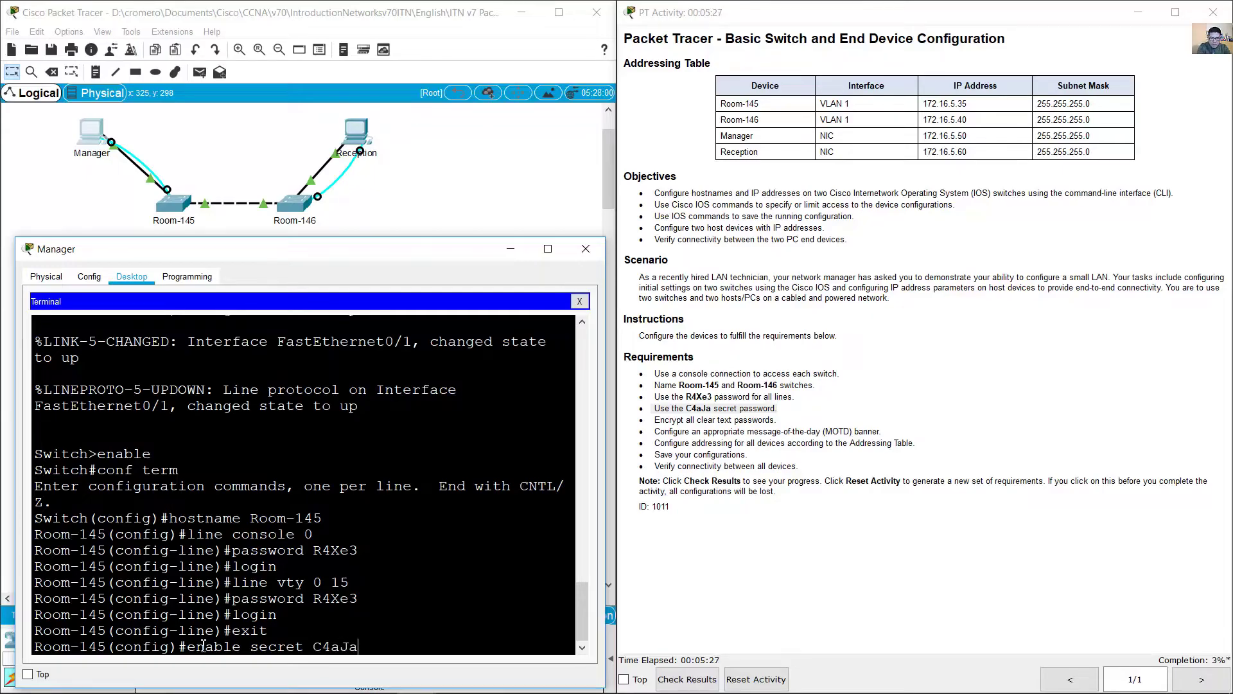
key(Return)
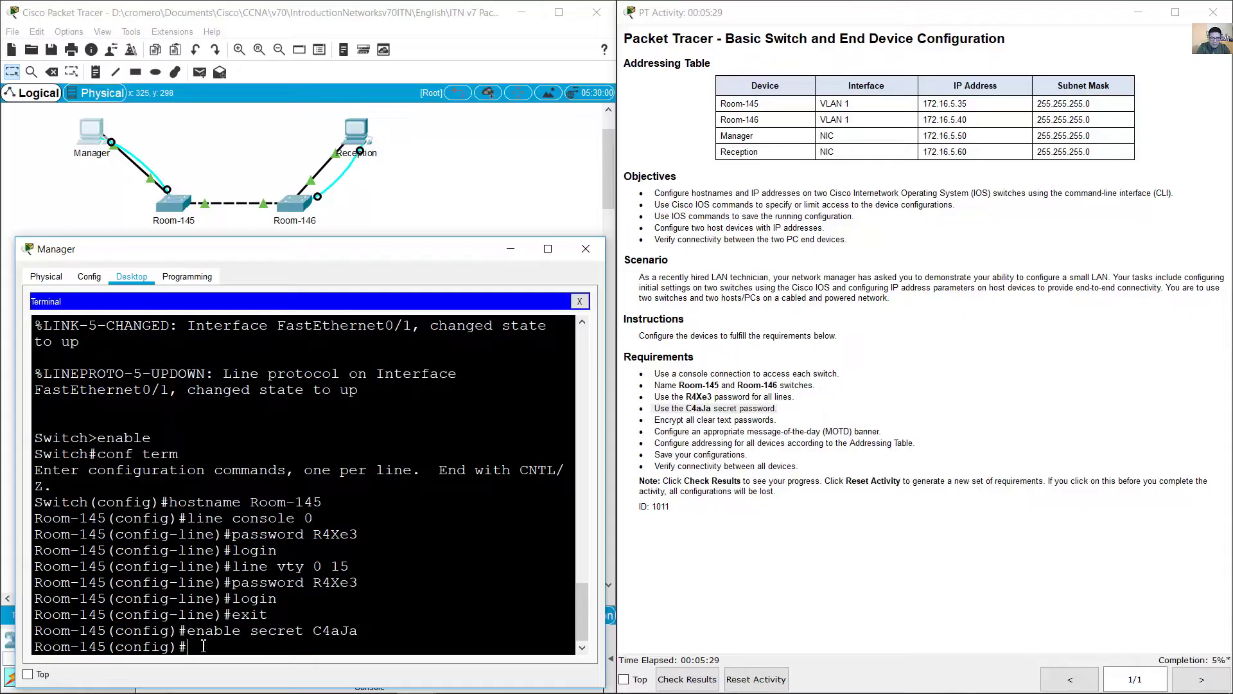
Turn on service password-encryption, then note the MOTD banner requirement
drag(661, 420, 776, 420)
click(418, 645)
text(ser)
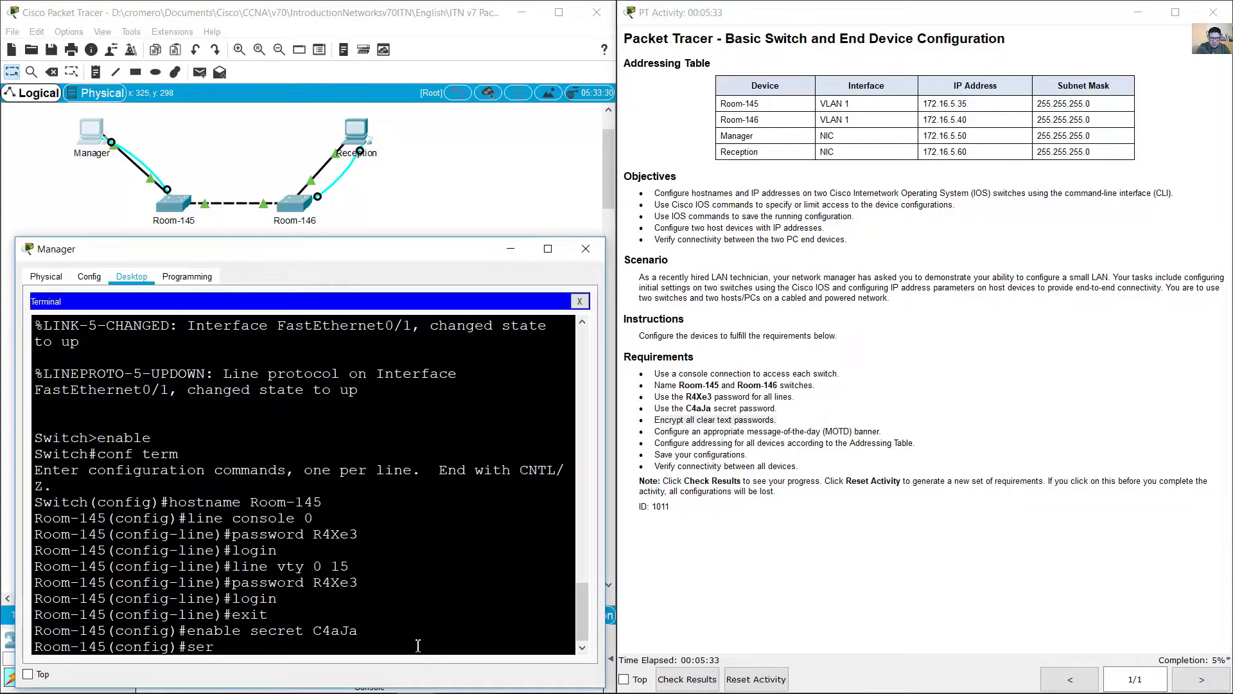
text(vice password-encryption)
key(Return)
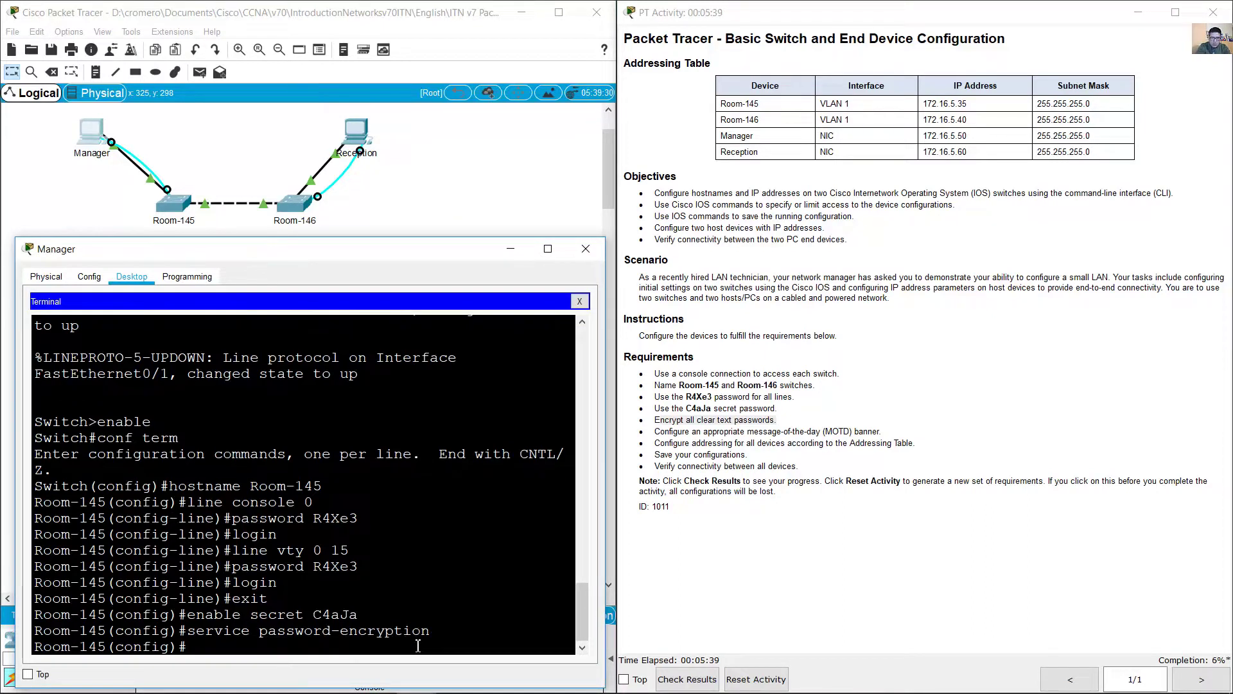
drag(655, 431, 880, 430)
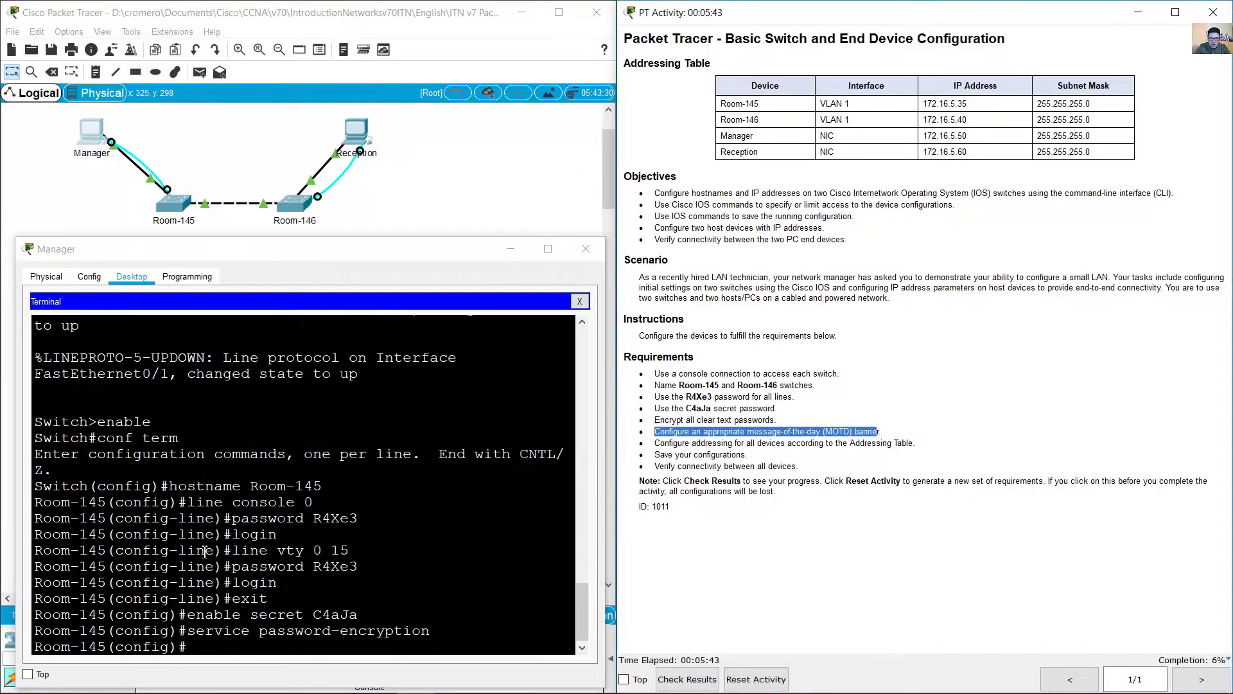
Enter banner motd %Unauthorized Access is Prohibited%, then check the addressing requirement
click(214, 620)
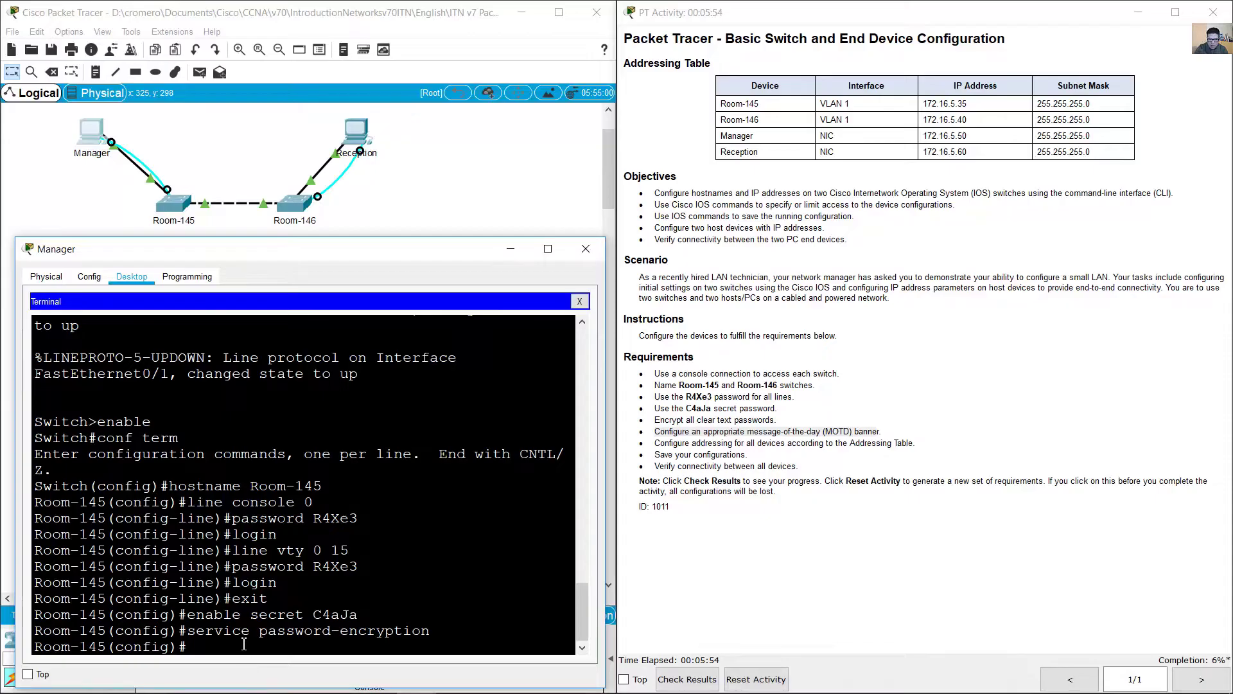
text(banner)
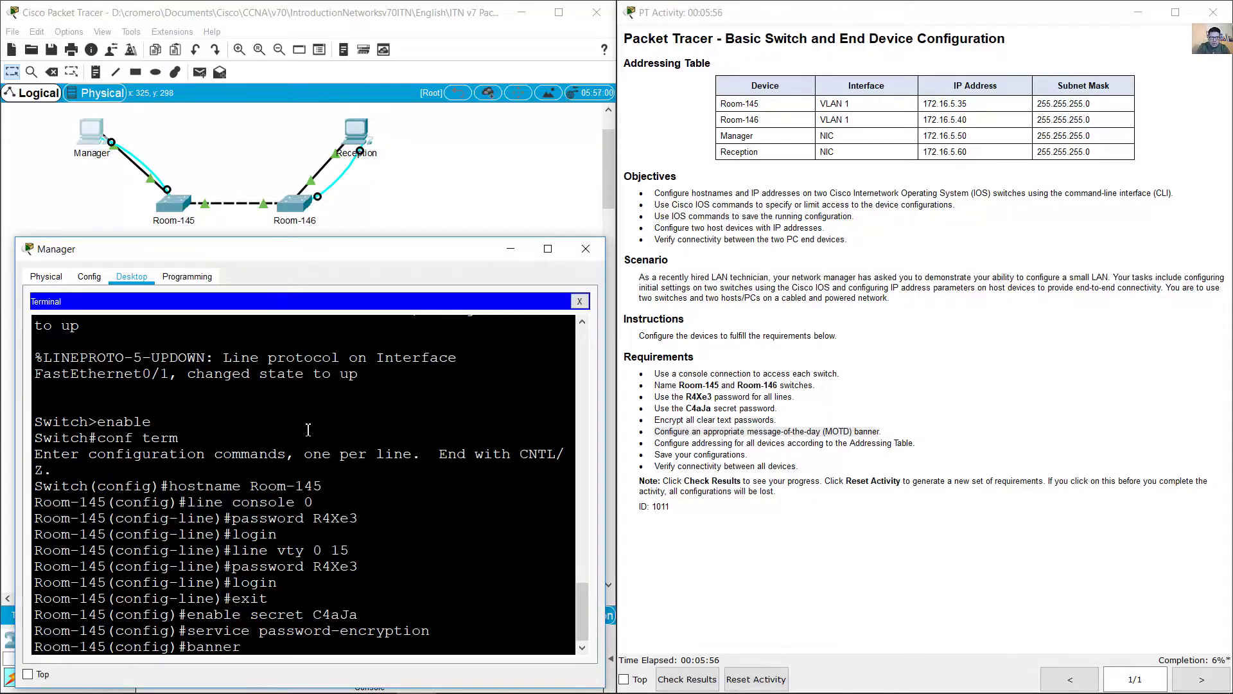
text( motd %%)
drag(605, 418, 644, 410)
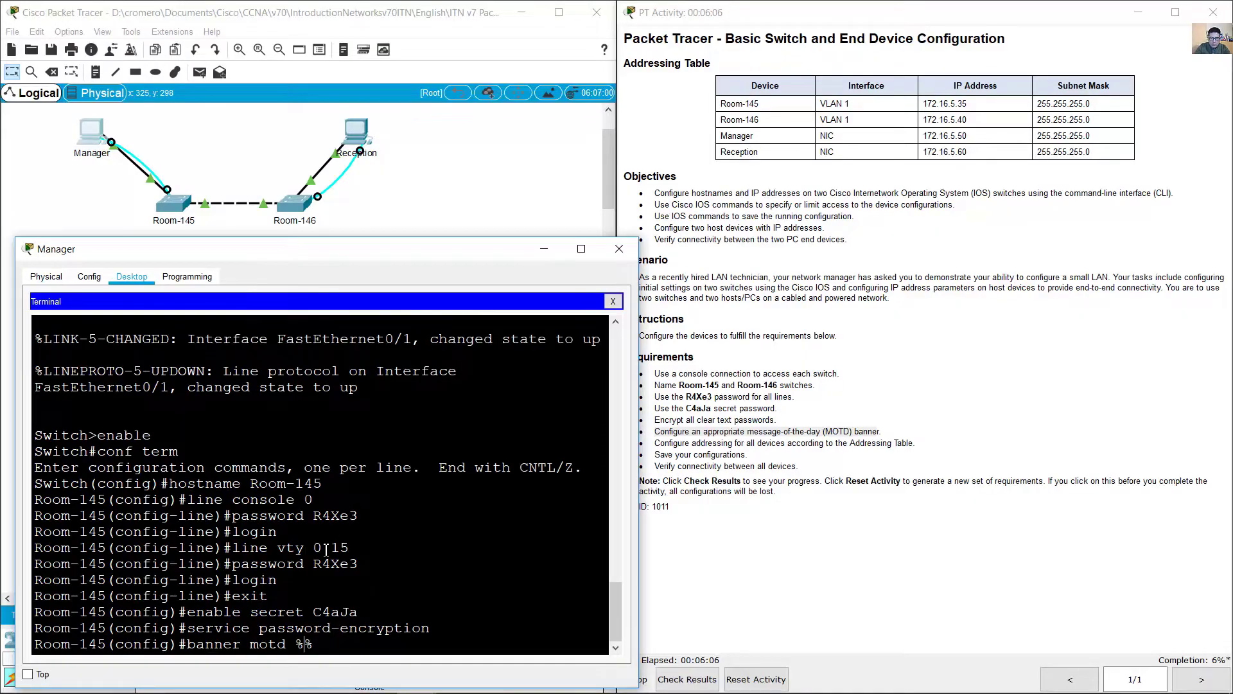
text(Unauth)
text(orized A)
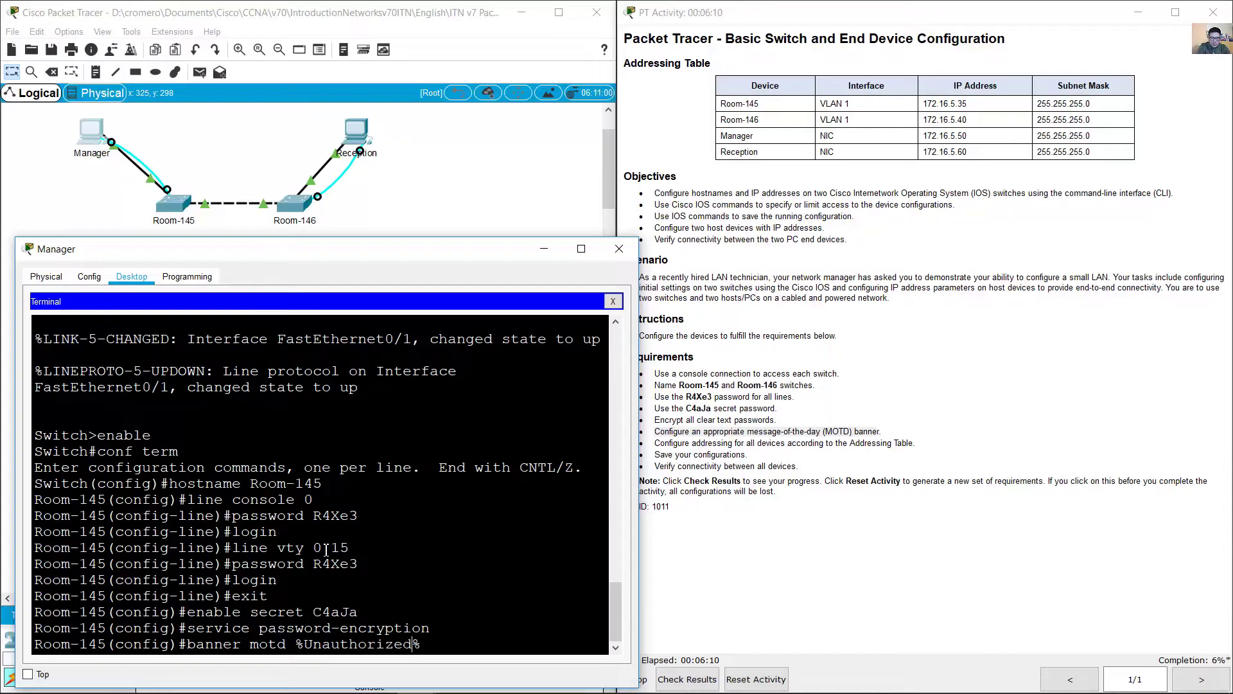
text(ccess is Prohibited)
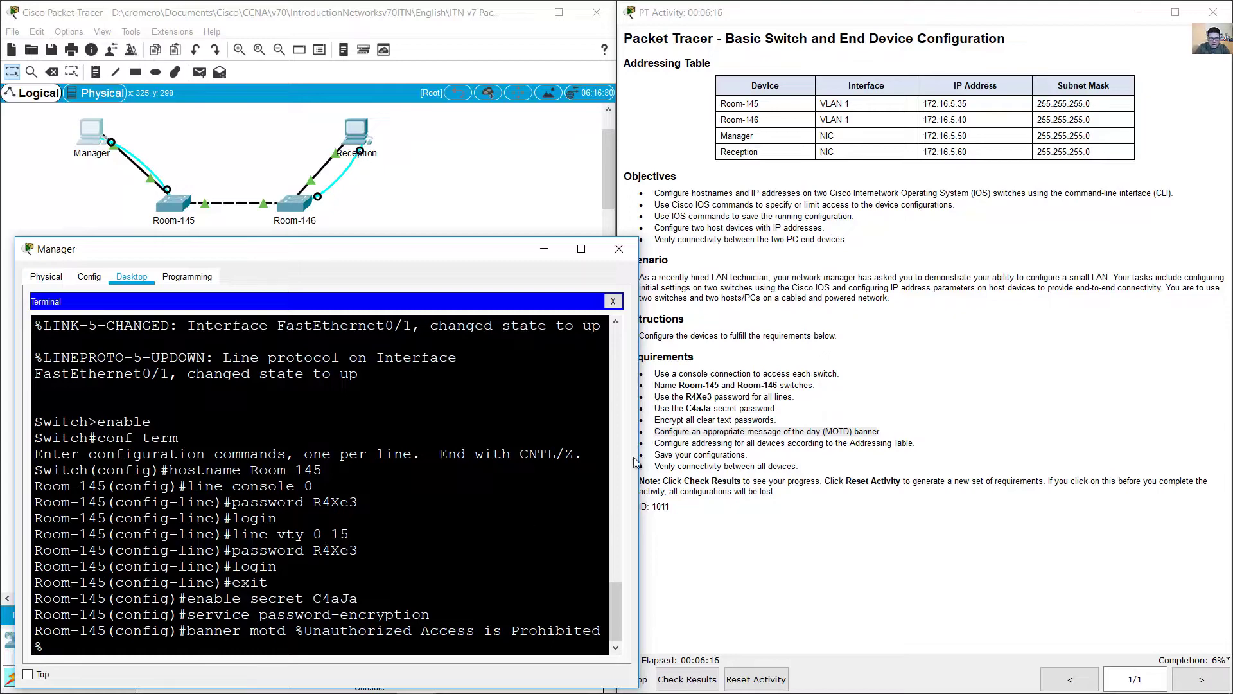
drag(640, 455, 657, 455)
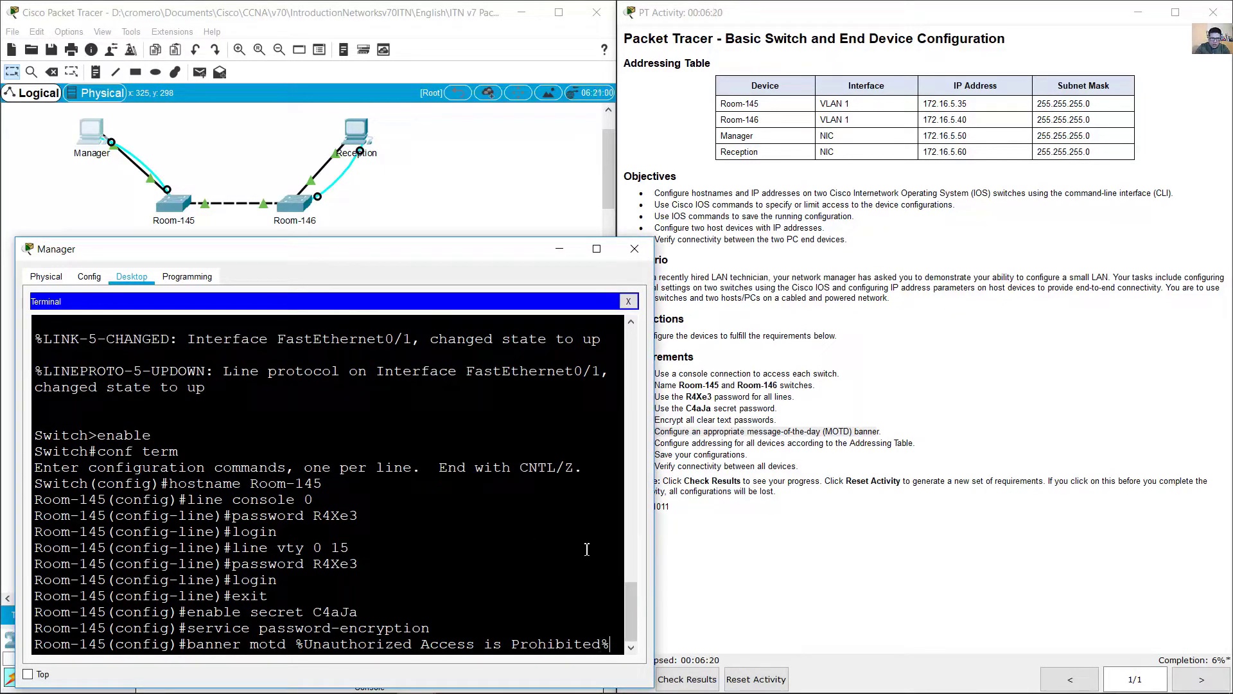
key(Return)
click(803, 436)
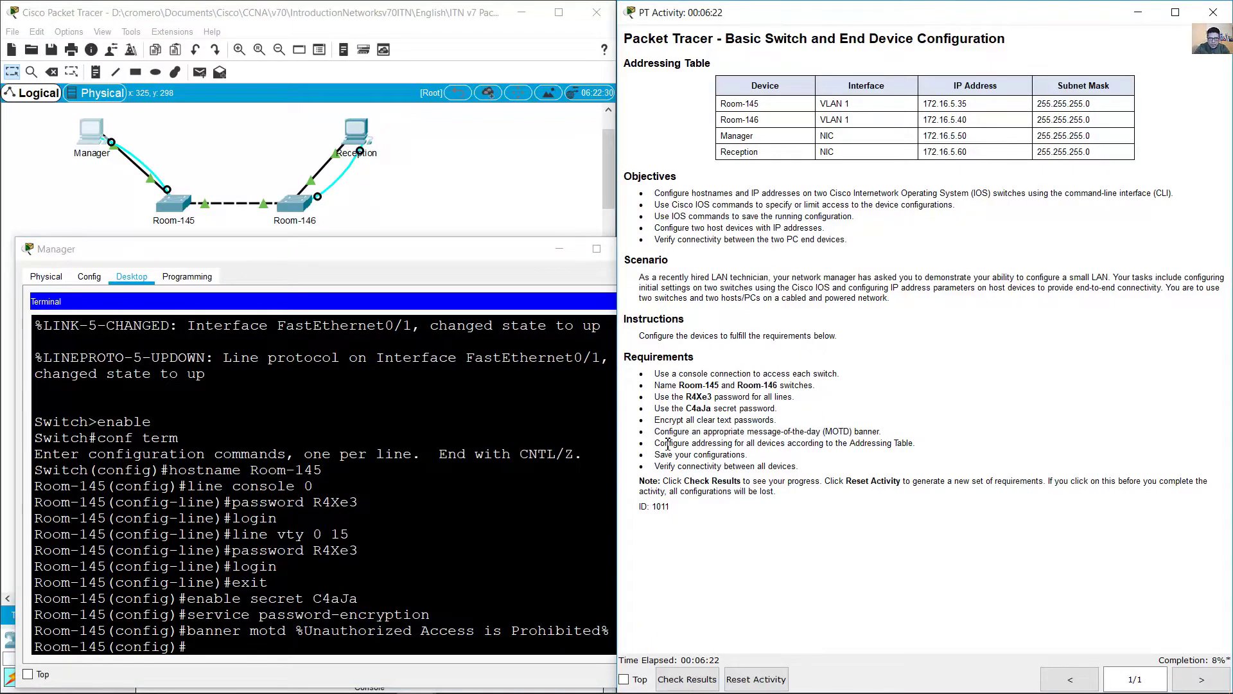
drag(661, 443, 845, 440)
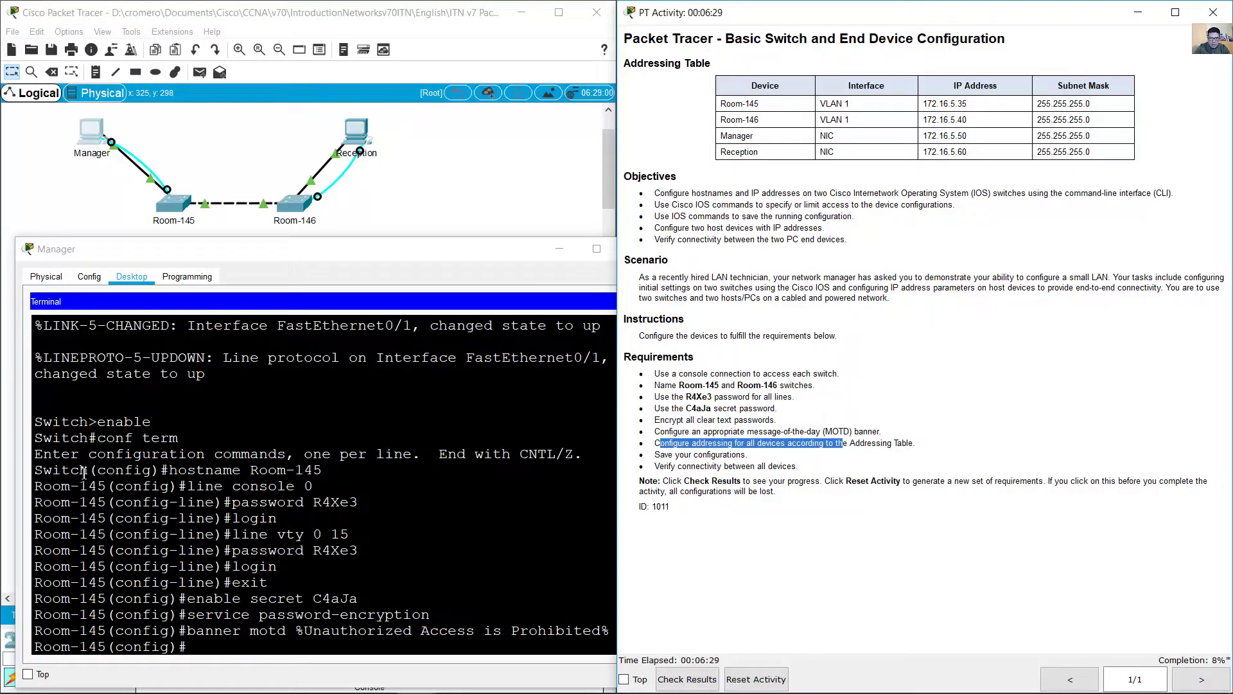
Enter interface configuration for VLAN 1 on Room-145 with int vlan 1
click(765, 114)
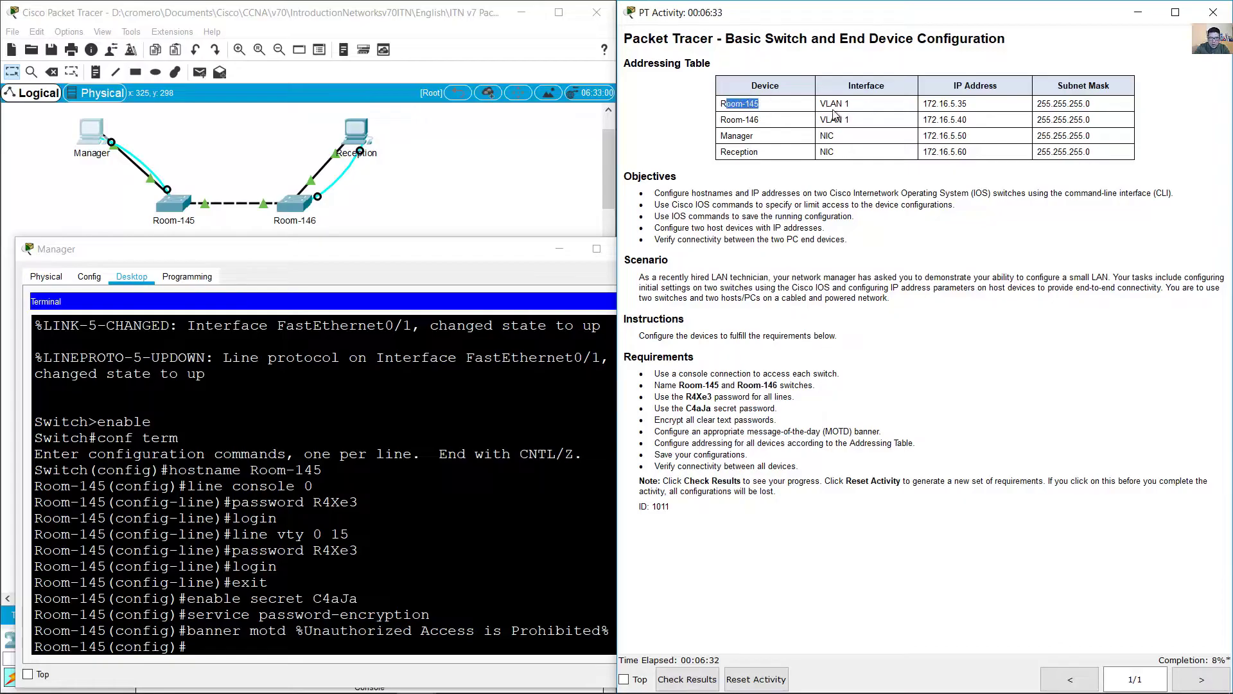
drag(821, 104, 861, 106)
click(331, 644)
text(int vlan 1)
key(Return)
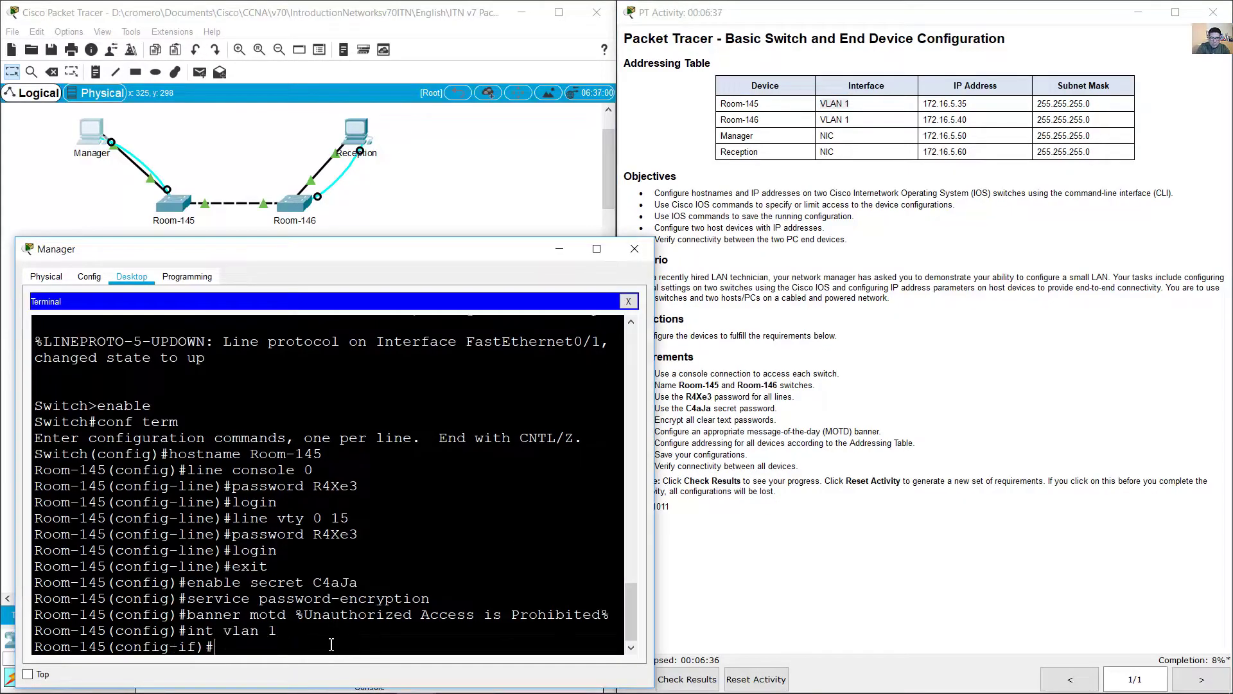
Assign IP address 172.16.5.35 with mask 255.255.255.0 to VLAN 1
text(ip address)
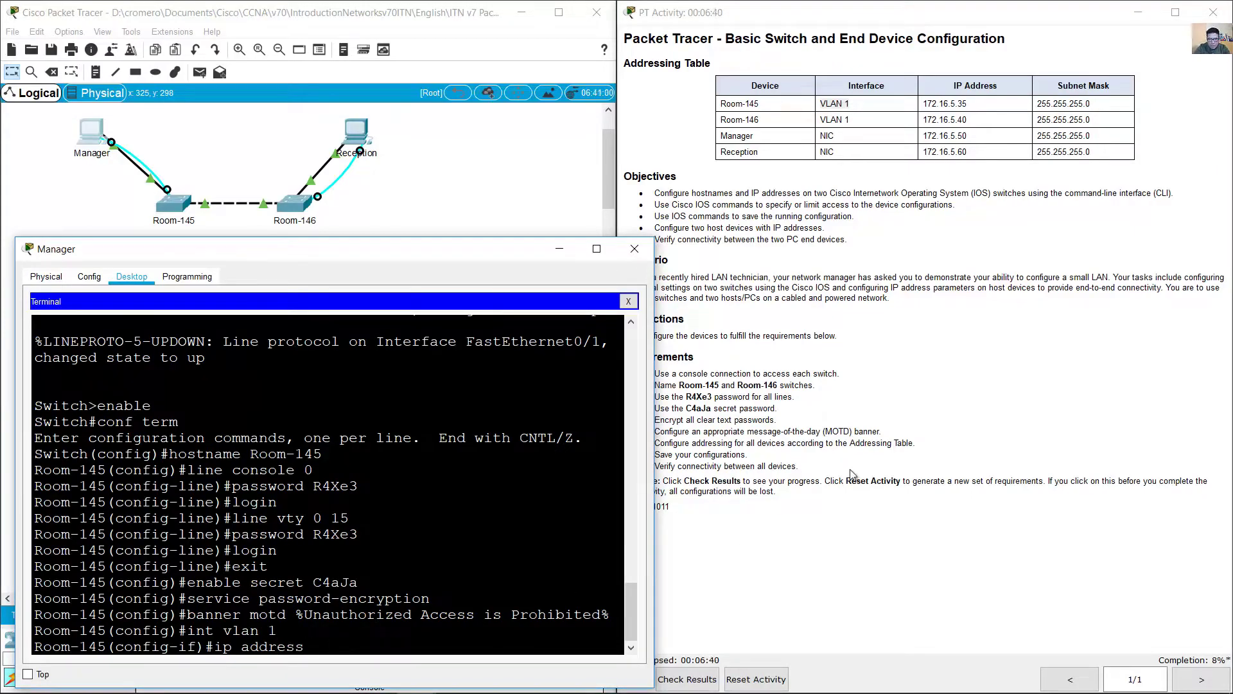
click(785, 442)
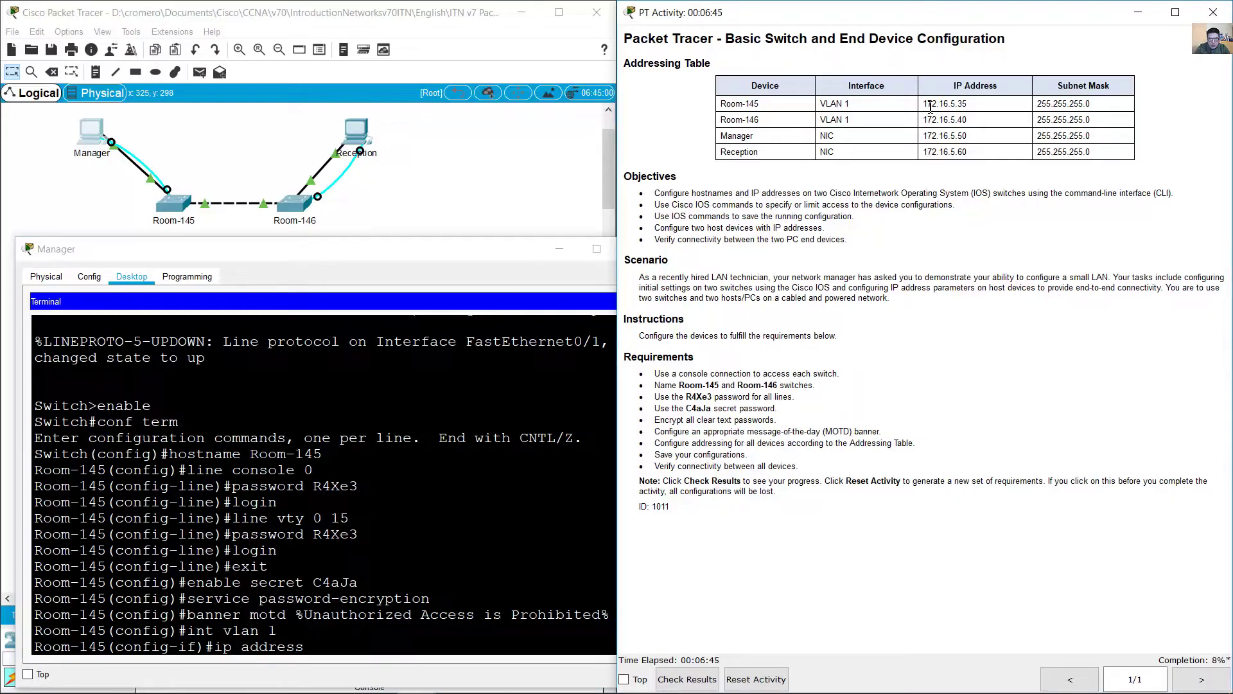
drag(927, 106, 959, 111)
click(428, 648)
text(172.16.5.35 255.255.25)
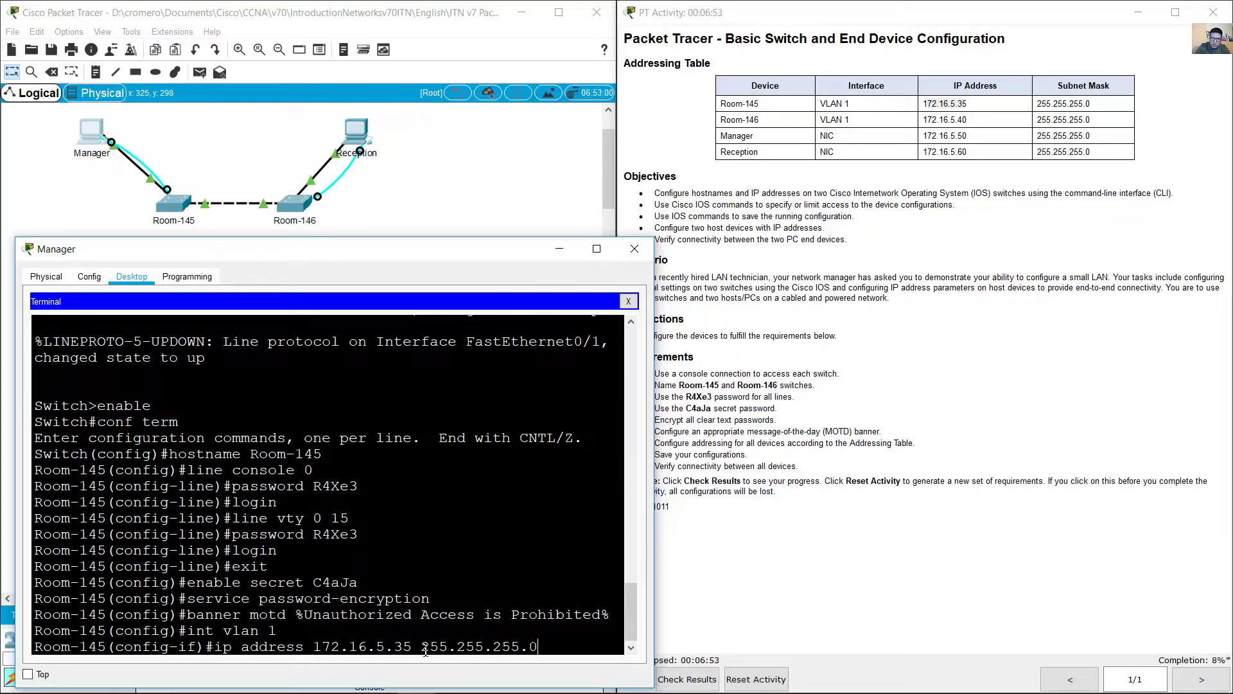
text(5.0)
key(Return)
Bring VLAN 1 up with no shutdown, then return to privileged mode with end
text(no shutdown)
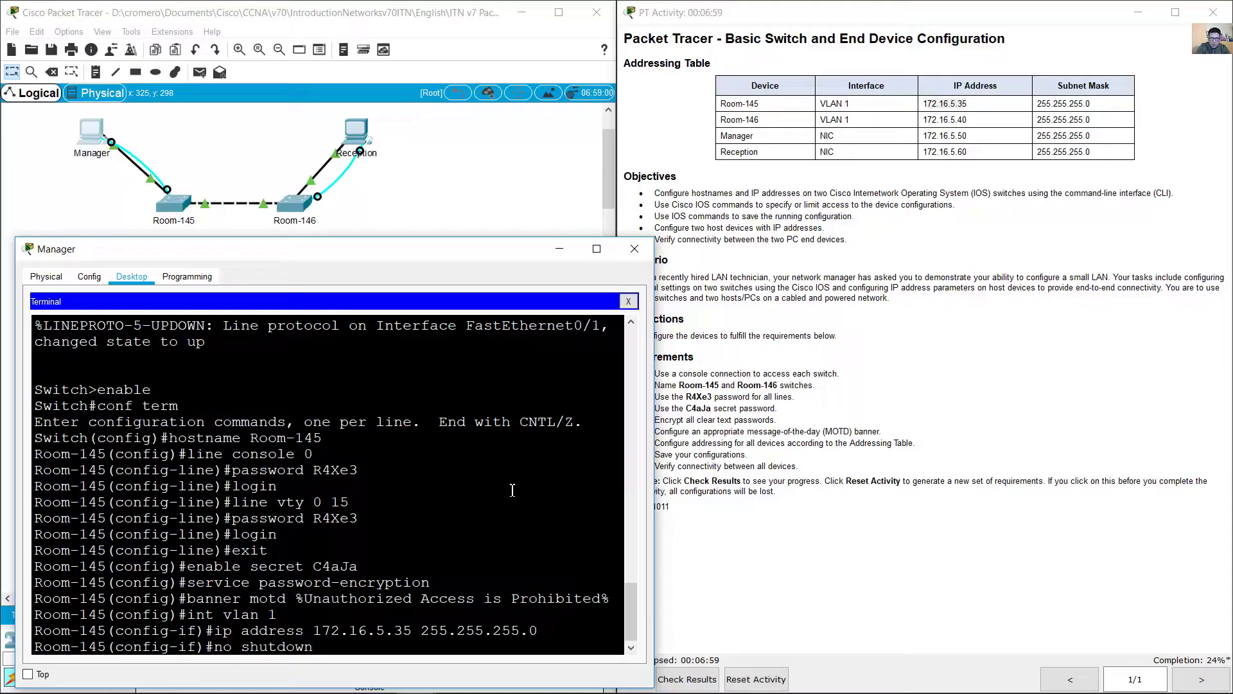
key(Return)
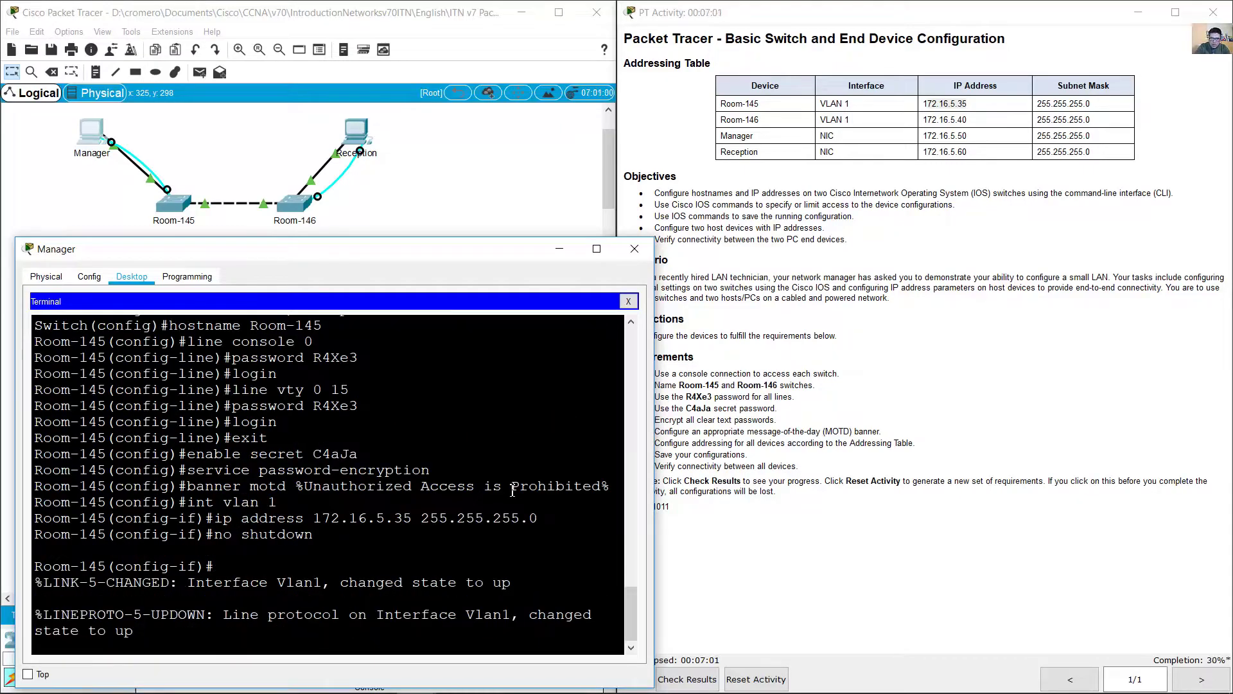
key(Return)
click(723, 464)
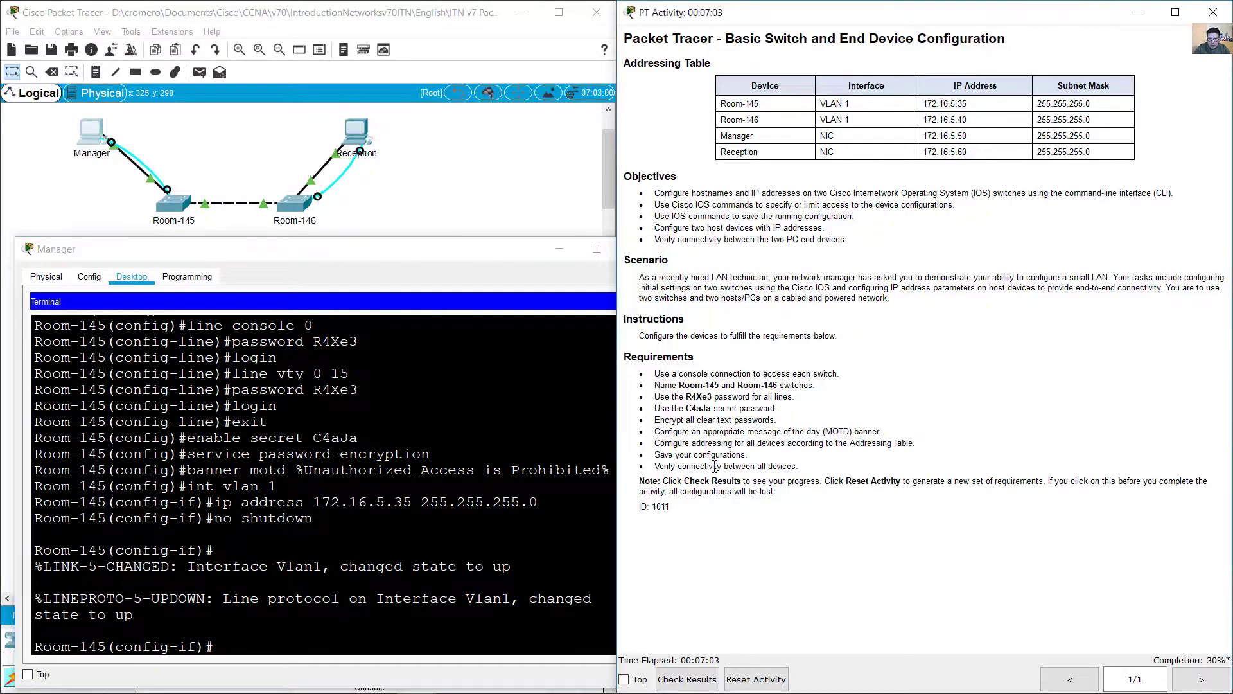
drag(654, 455, 757, 453)
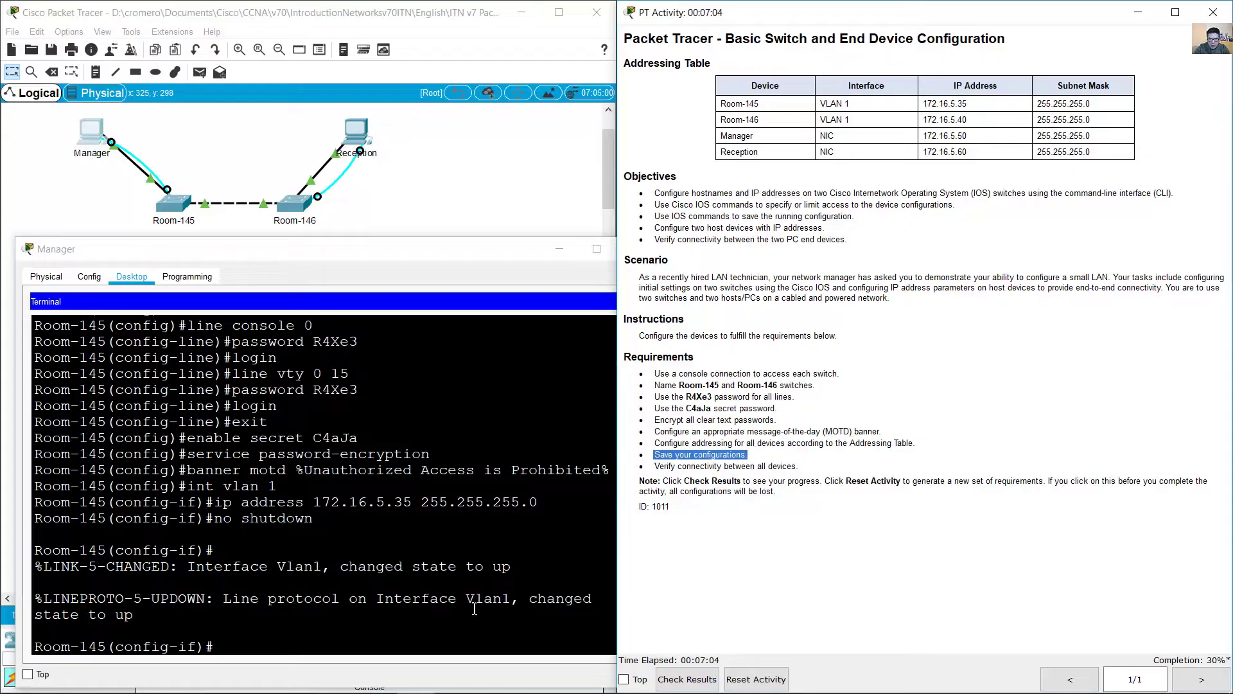
click(387, 645)
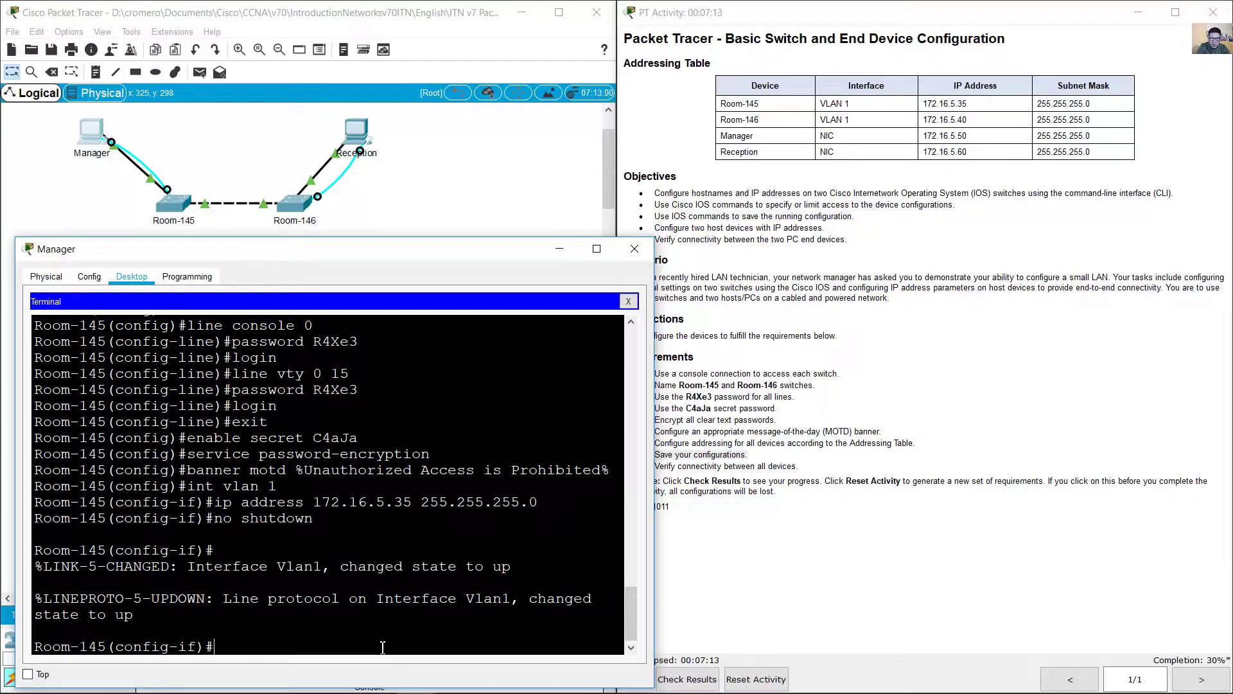
text(end)
key(Return)
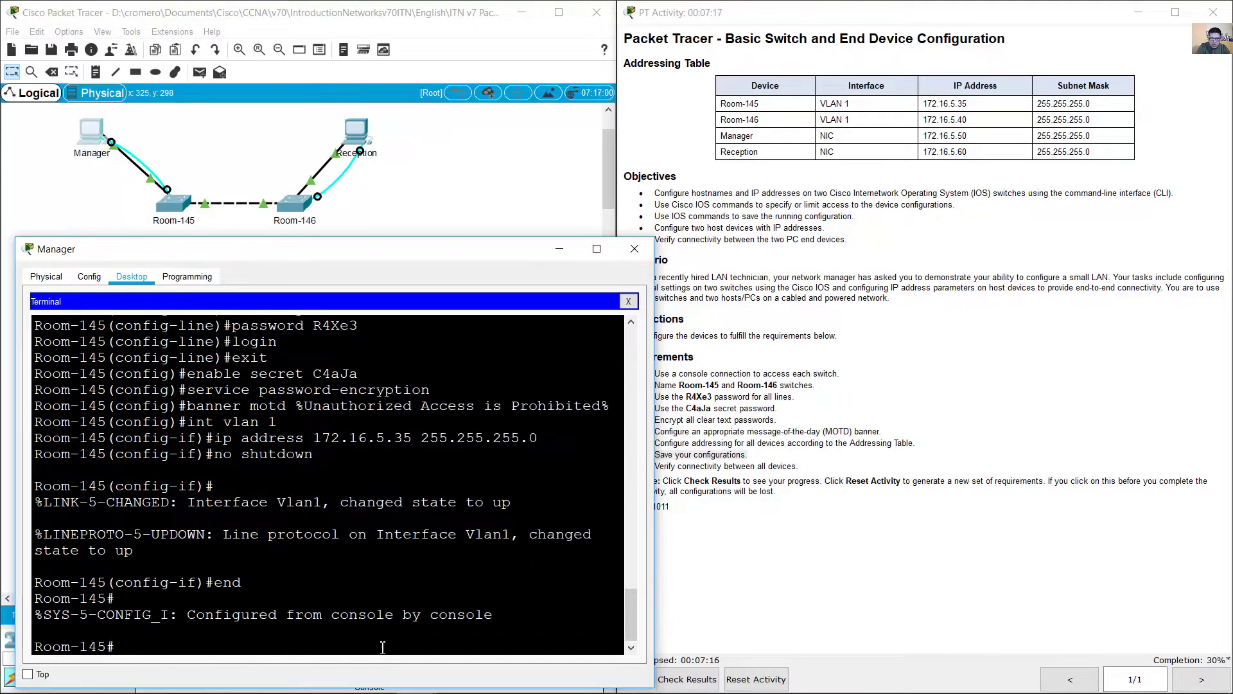
Run copy running-config startup-config on Room-145, accepting the default startup-config filename
text(copy running-config startup-config)
key(Return)
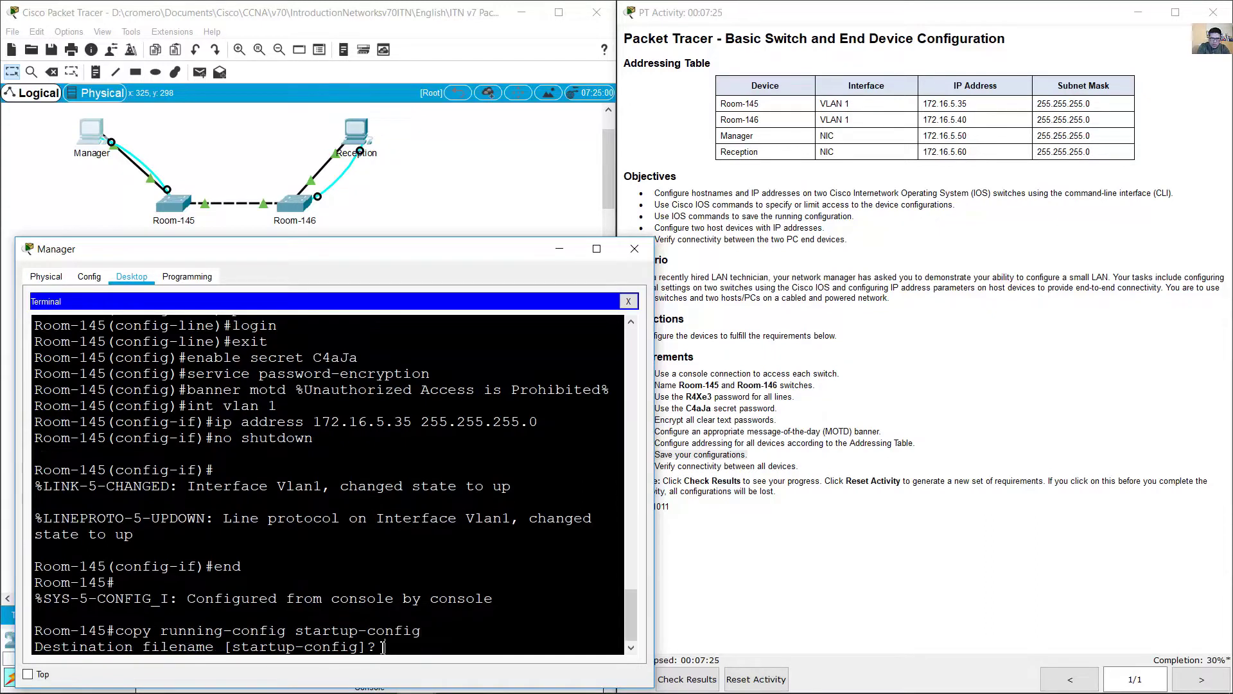
key(Return)
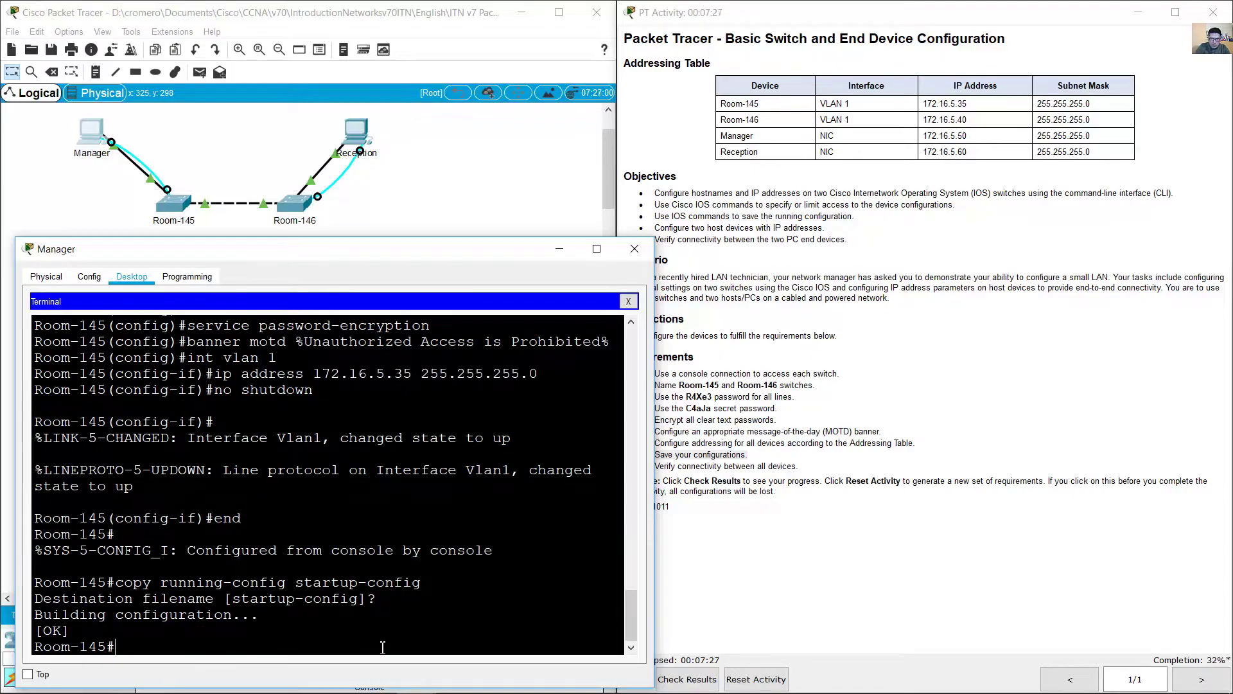
click(762, 493)
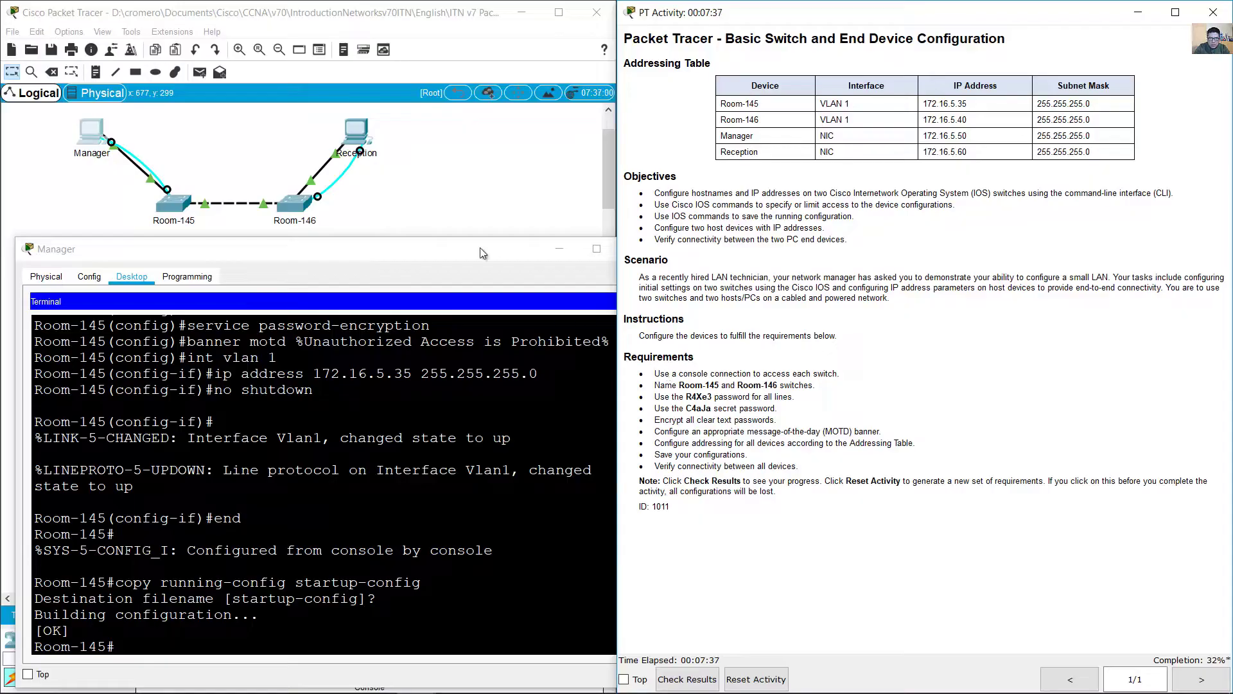
click(290, 219)
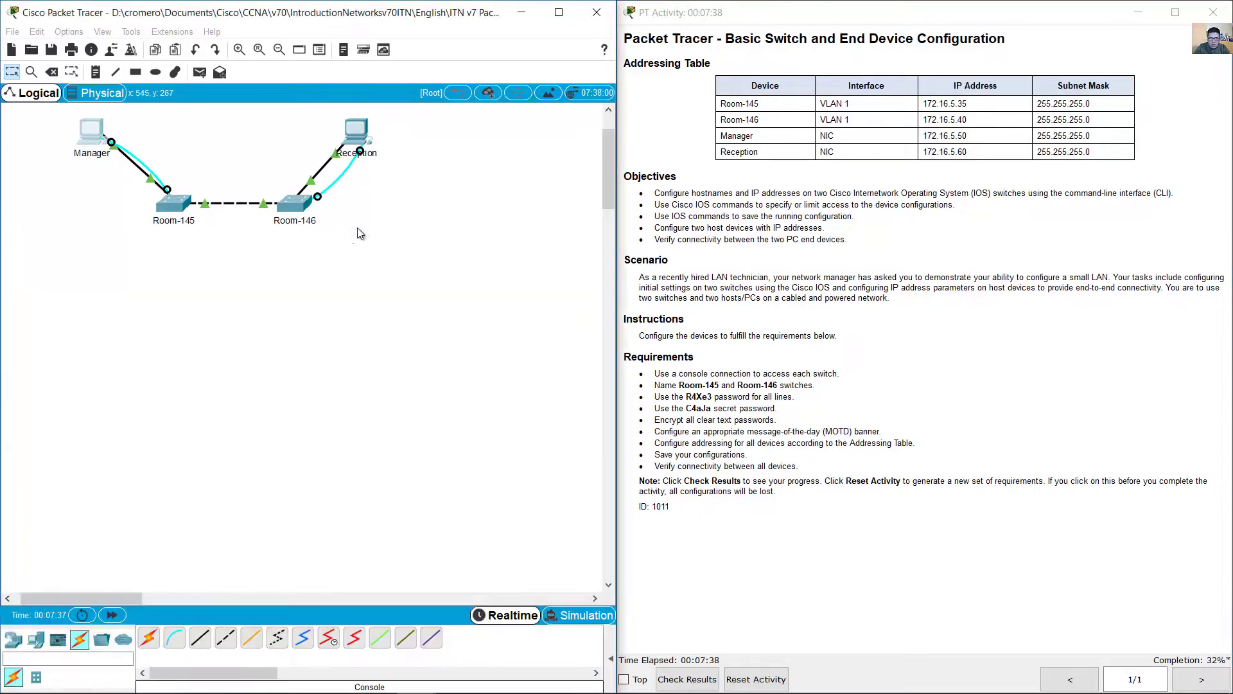
Open the Reception PC's Terminal with default settings to connect to the second switch's console
click(363, 138)
drag(509, 114, 171, 222)
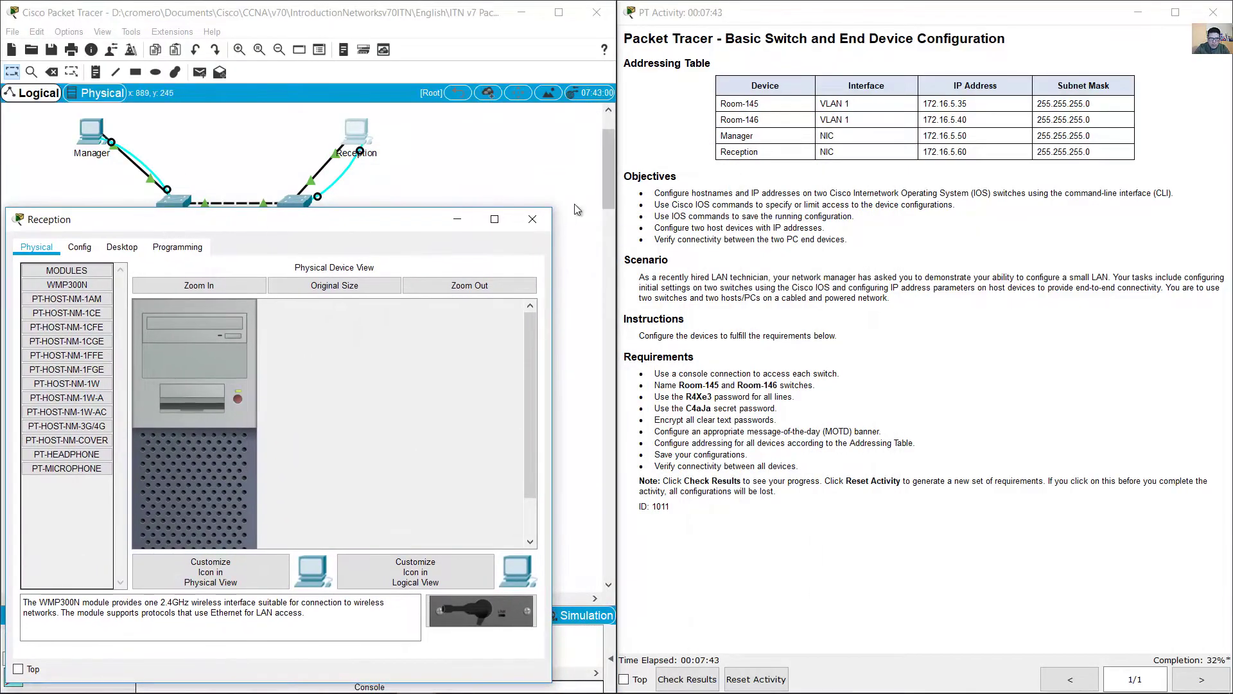
click(553, 210)
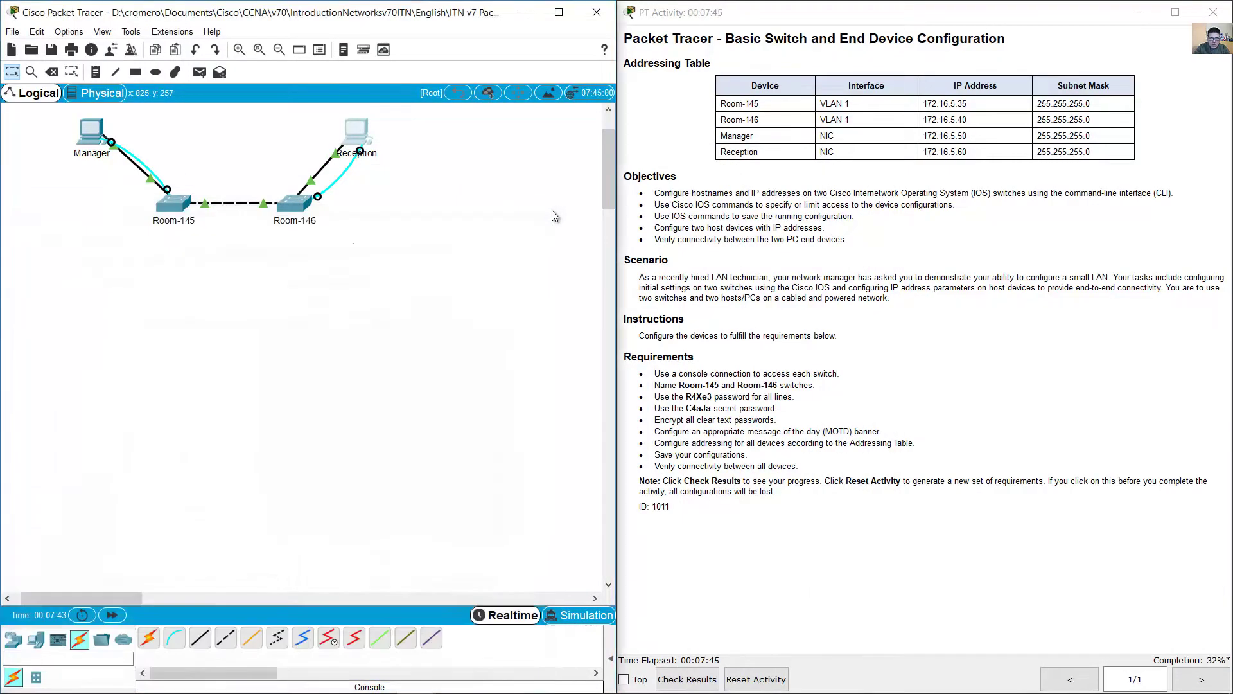
click(361, 132)
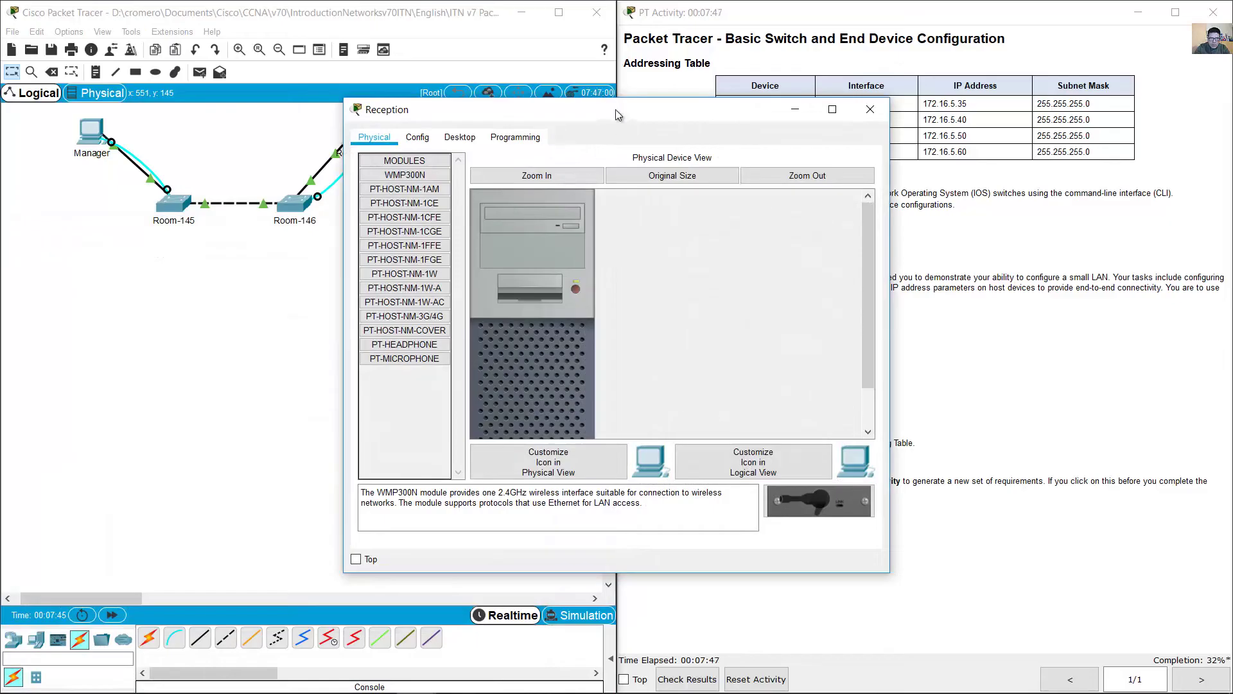
drag(615, 109, 280, 219)
drag(558, 246, 626, 246)
click(130, 248)
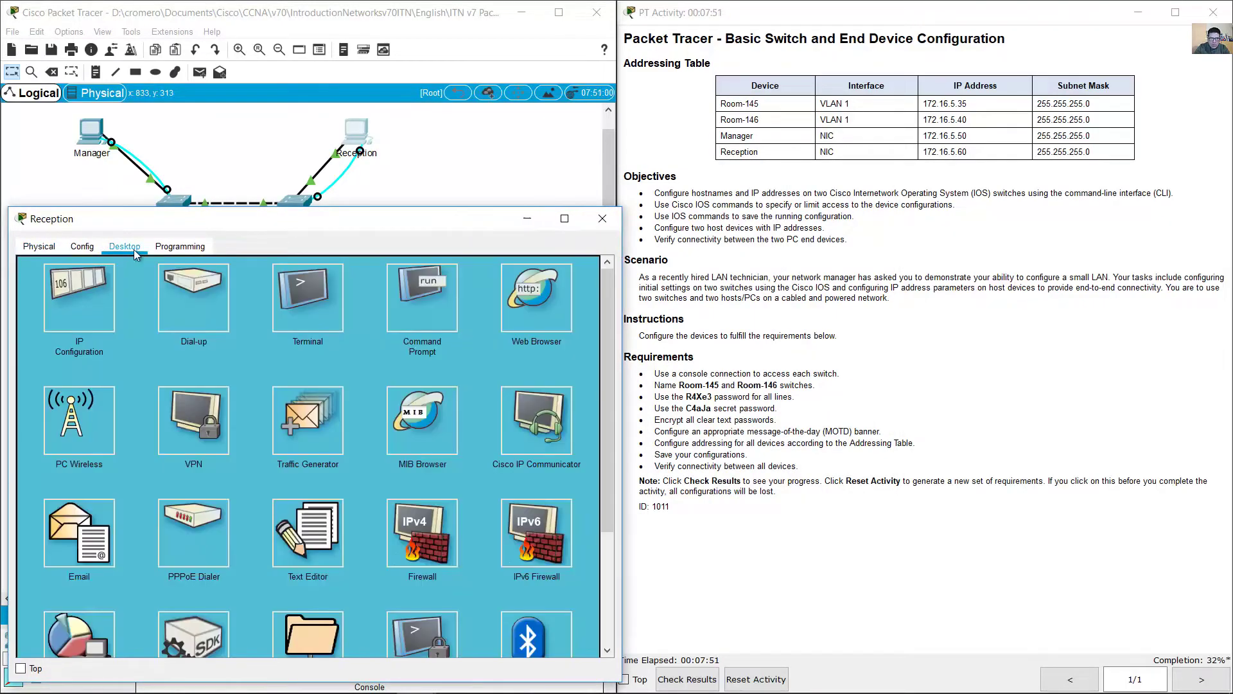
click(324, 324)
click(555, 400)
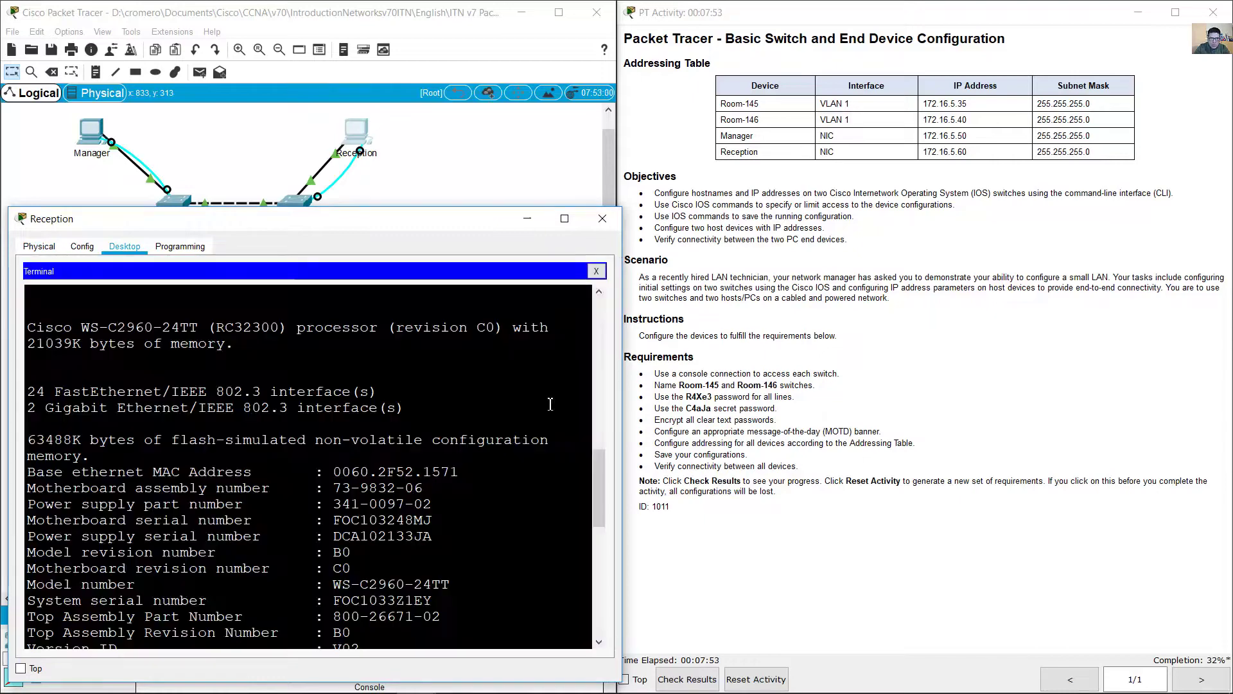
Enter privileged and global configuration mode, then set the hostname to Room-146
key(Return)
text(enable)
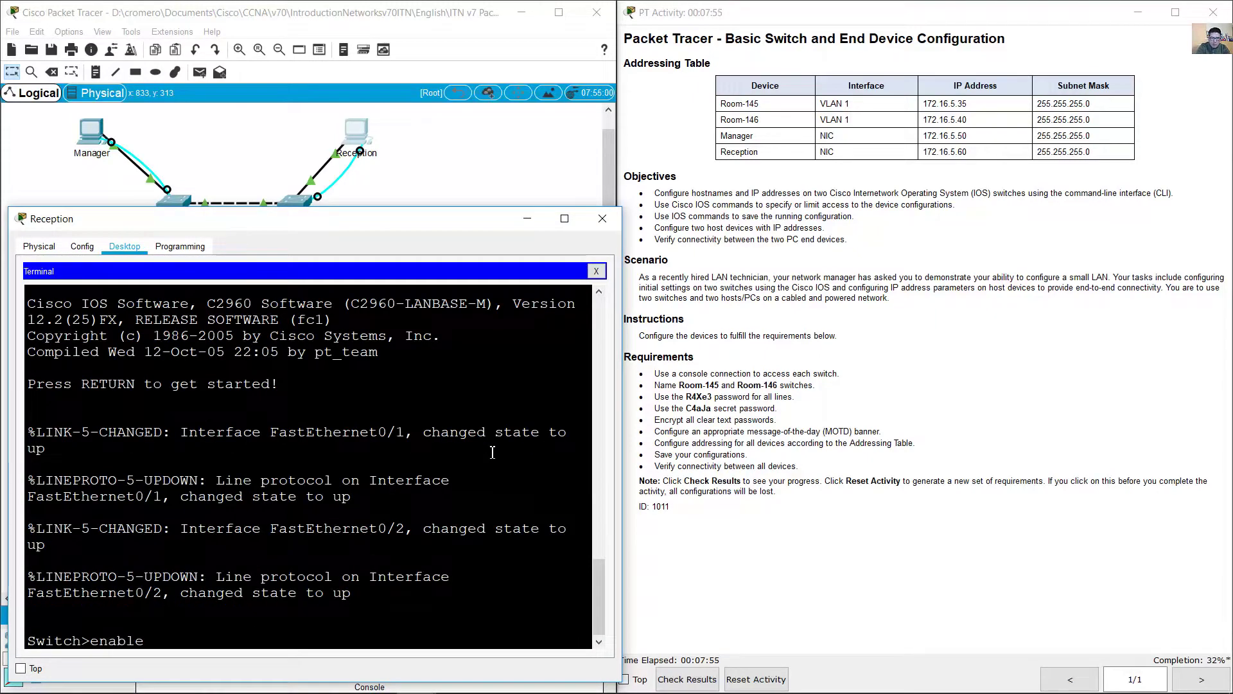
key(Return)
text(conf term)
key(Return)
text(ho)
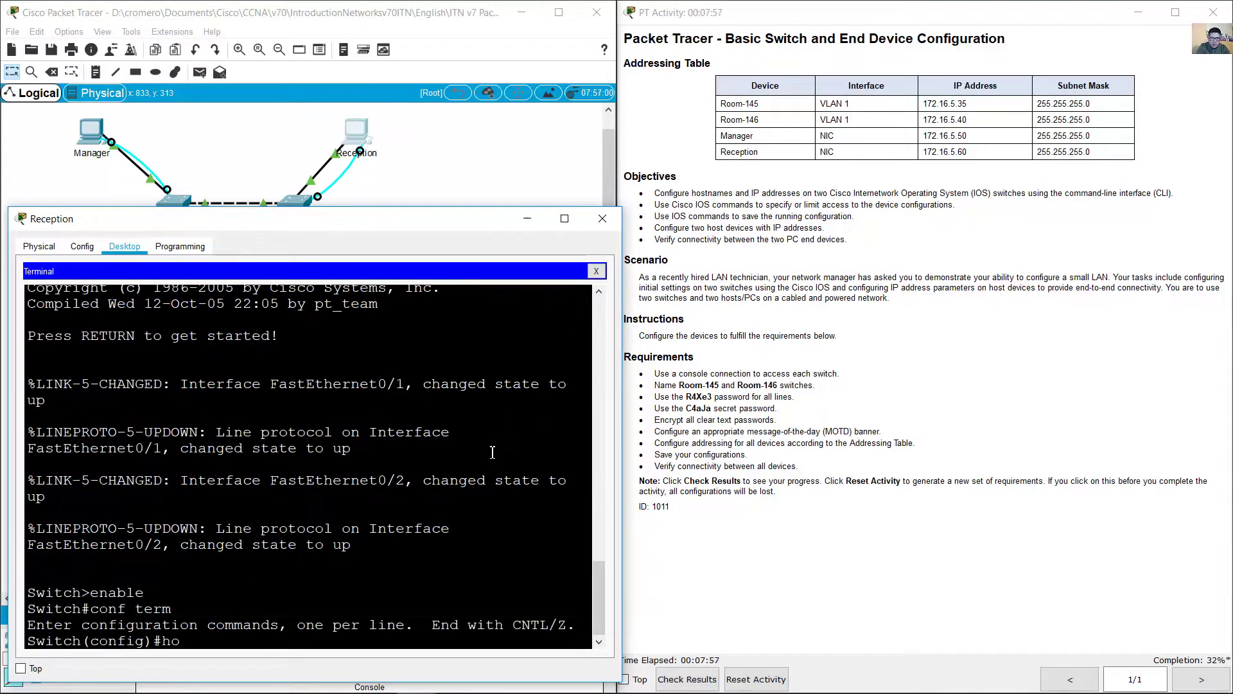
text(stname Roo)
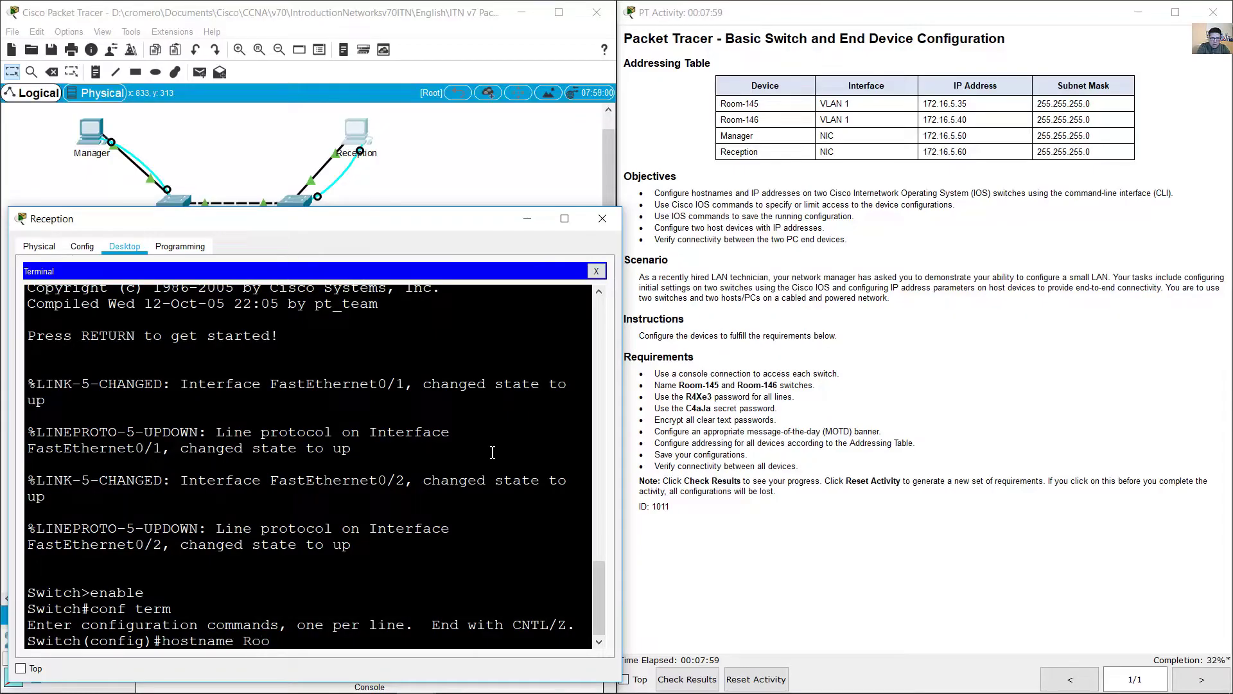
text(m-146)
key(Return)
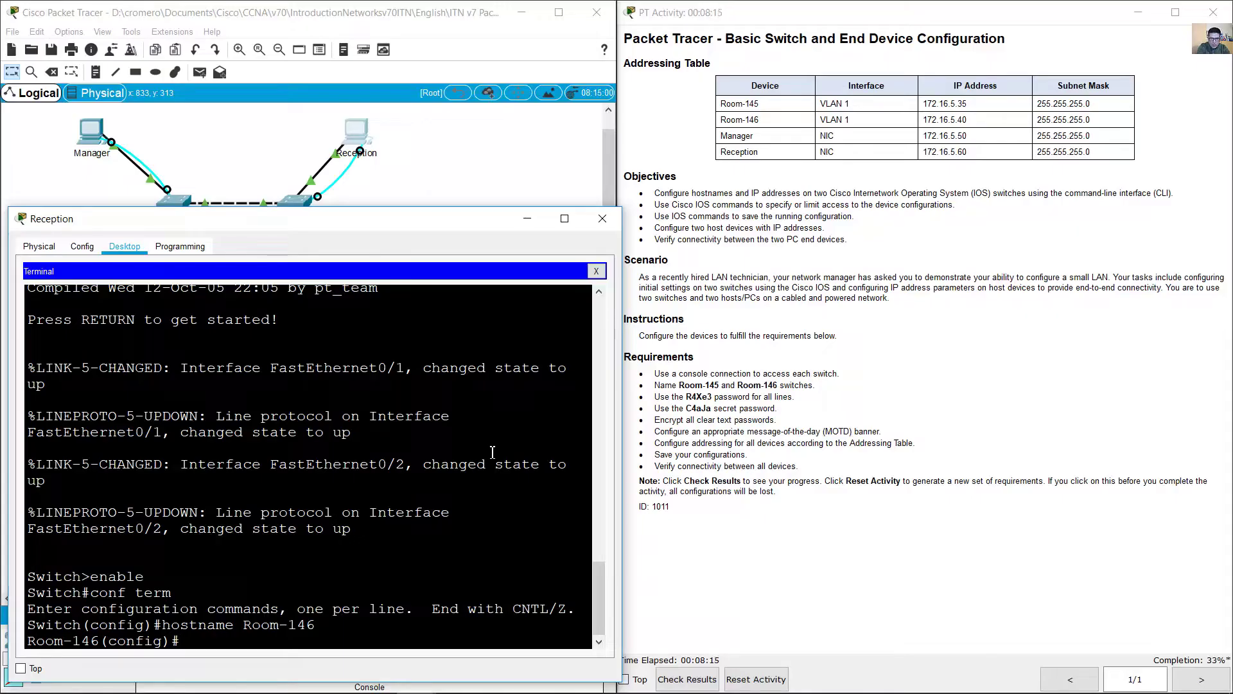
Set a password on console line 0 and require login
key(Return)
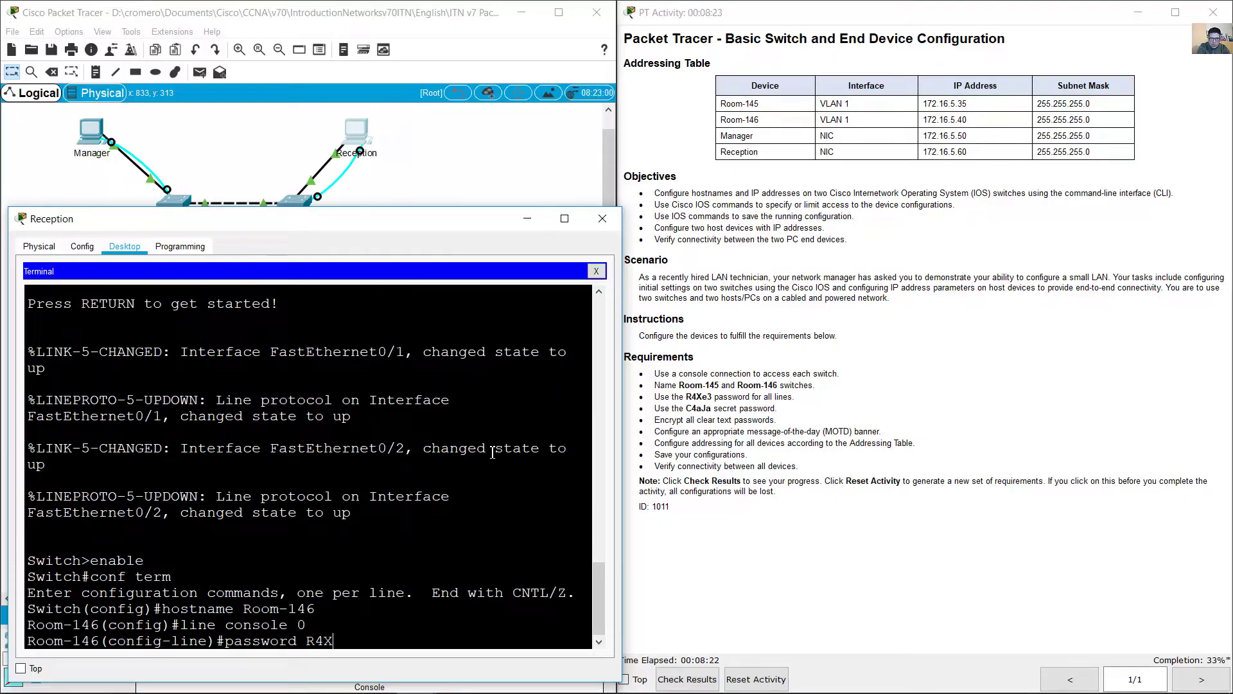
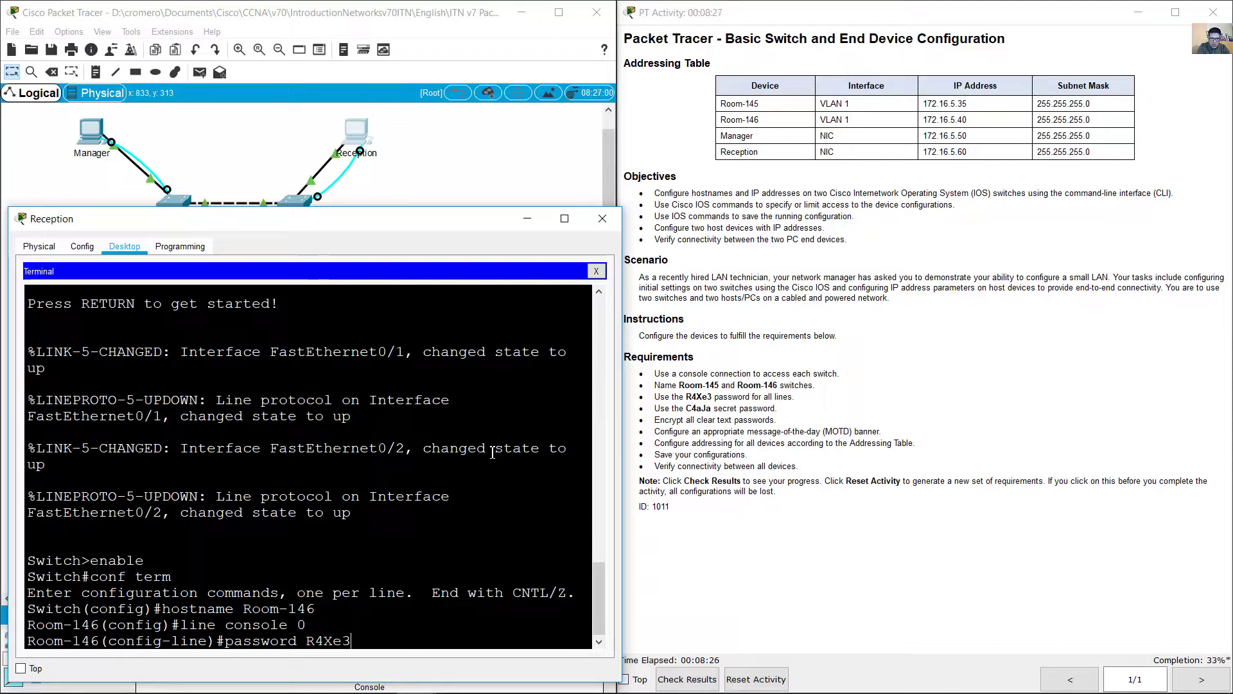
key(Return)
key(Return)
Give vty lines 0-15 the same password with login required, then exit line configuration
key(Return)
key(Up)
key(Up)
key(Up)
key(Return)
key(Up)
key(Up)
key(Up)
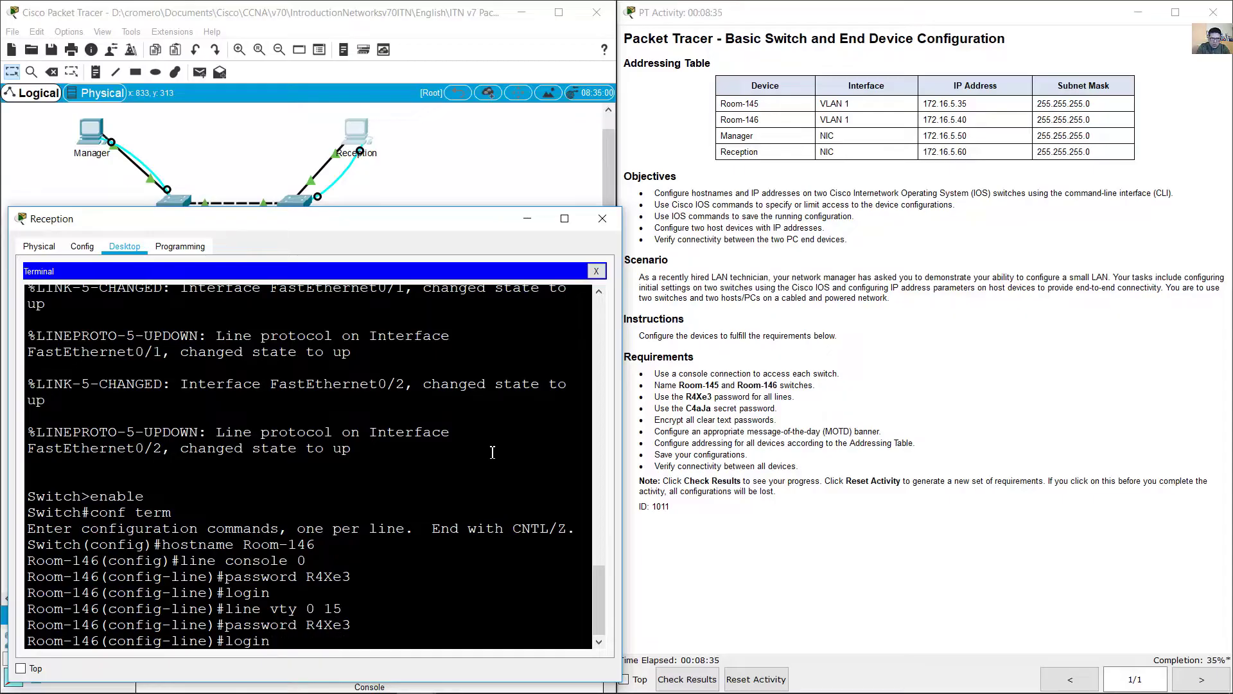
key(Return)
key(Return)
Set the enable secret and turn on service password-encryption
text(enable secr)
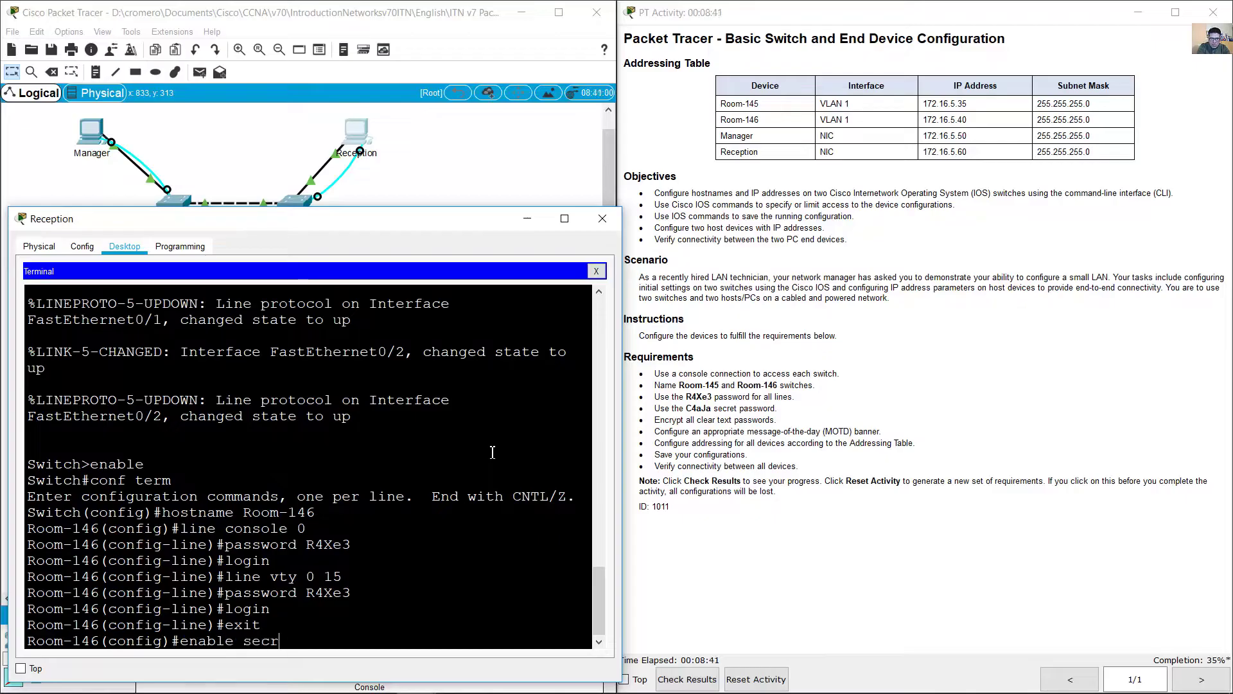
text(et C4aJa)
key(Return)
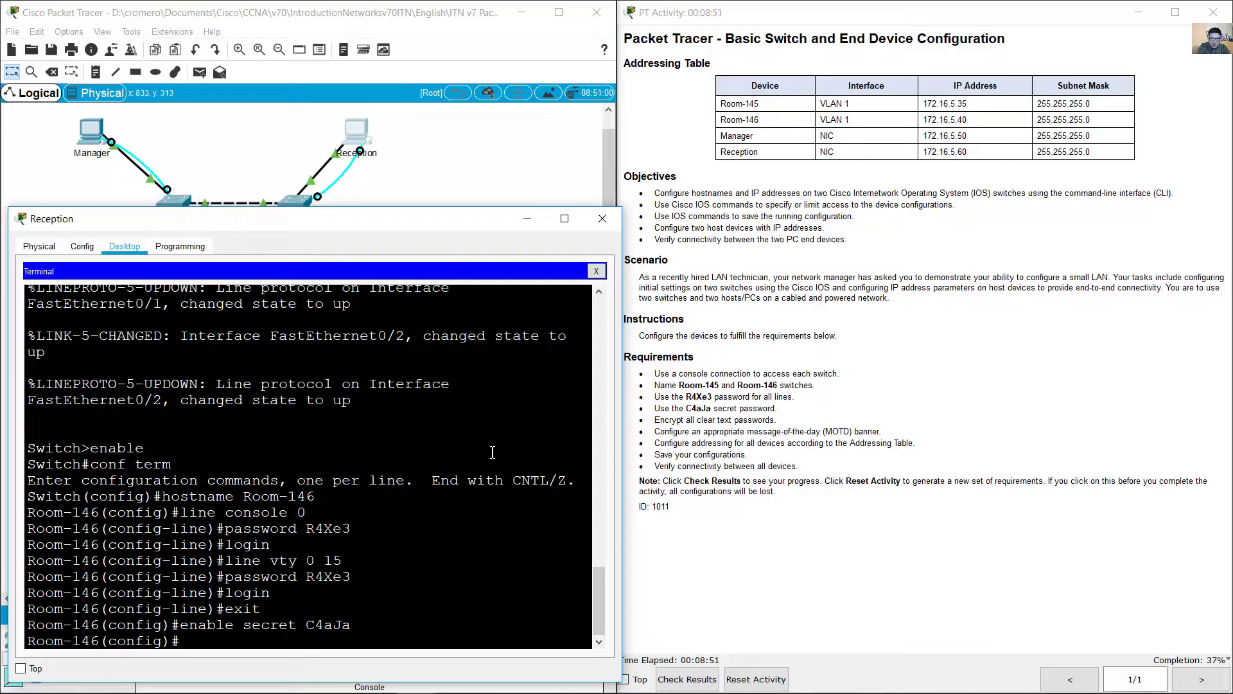
text(service password-encryption)
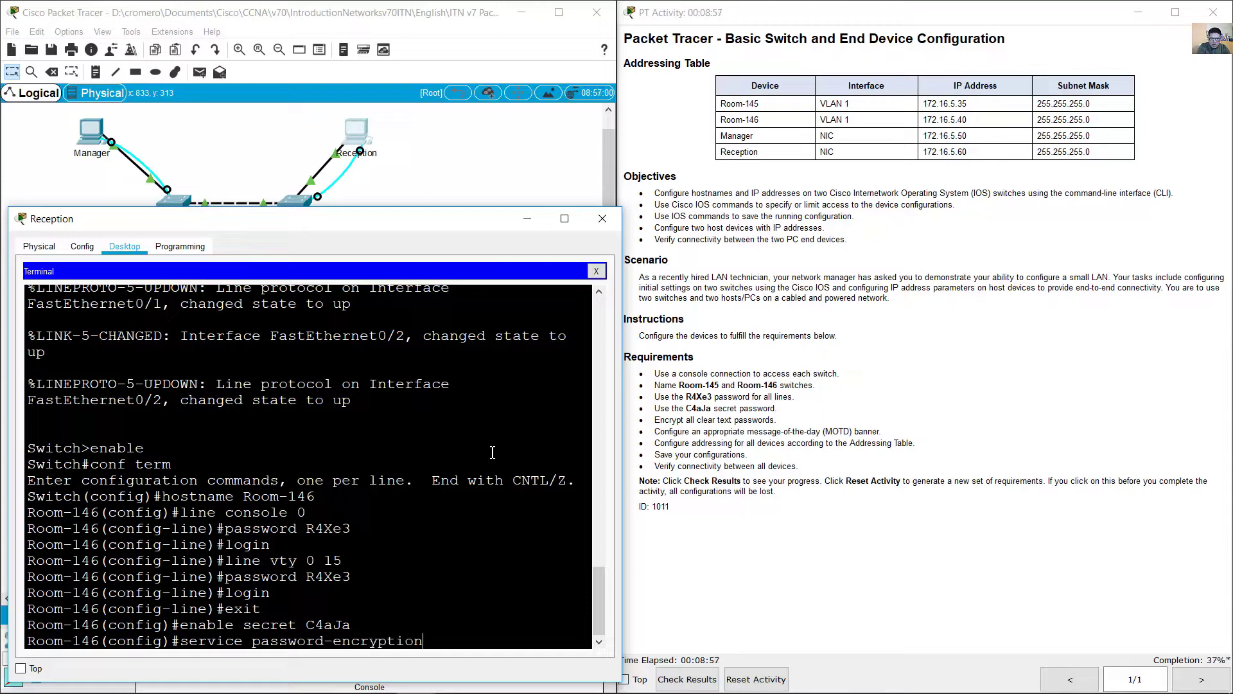
key(Return)
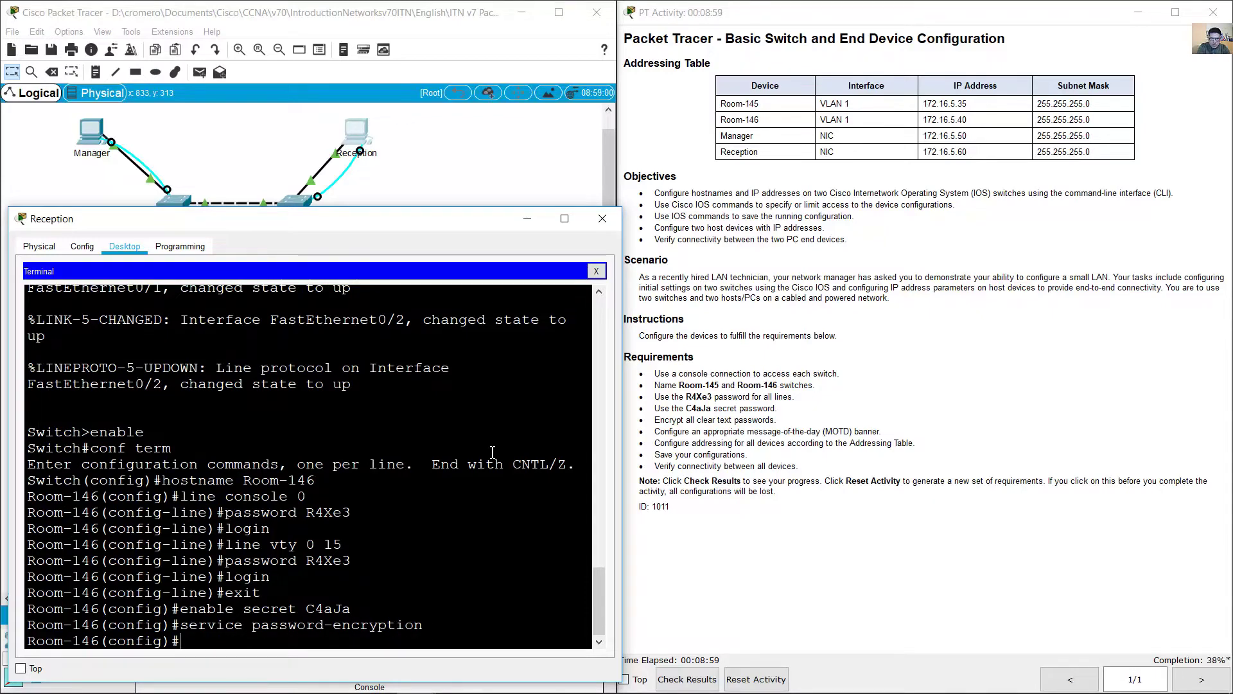
Add the MOTD banner 'Unauthorized Access is Prohibited'
text(banner m)
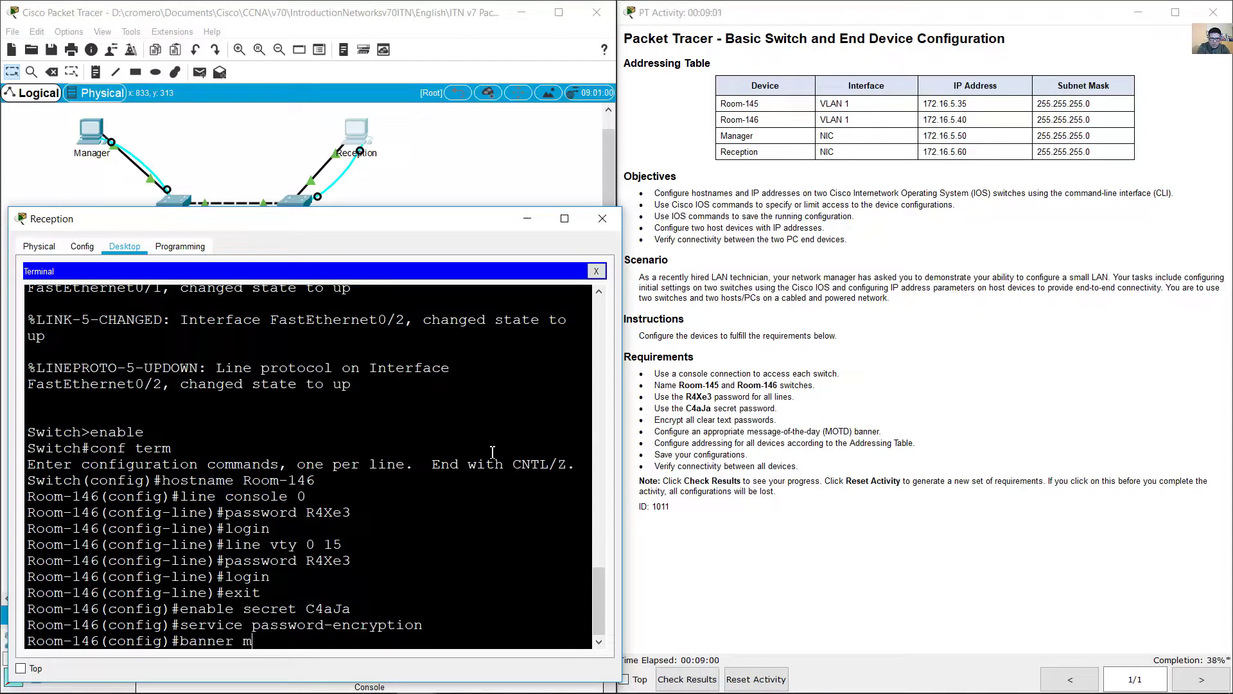
text(otd $$)
text(Unauth)
text(orized Ac)
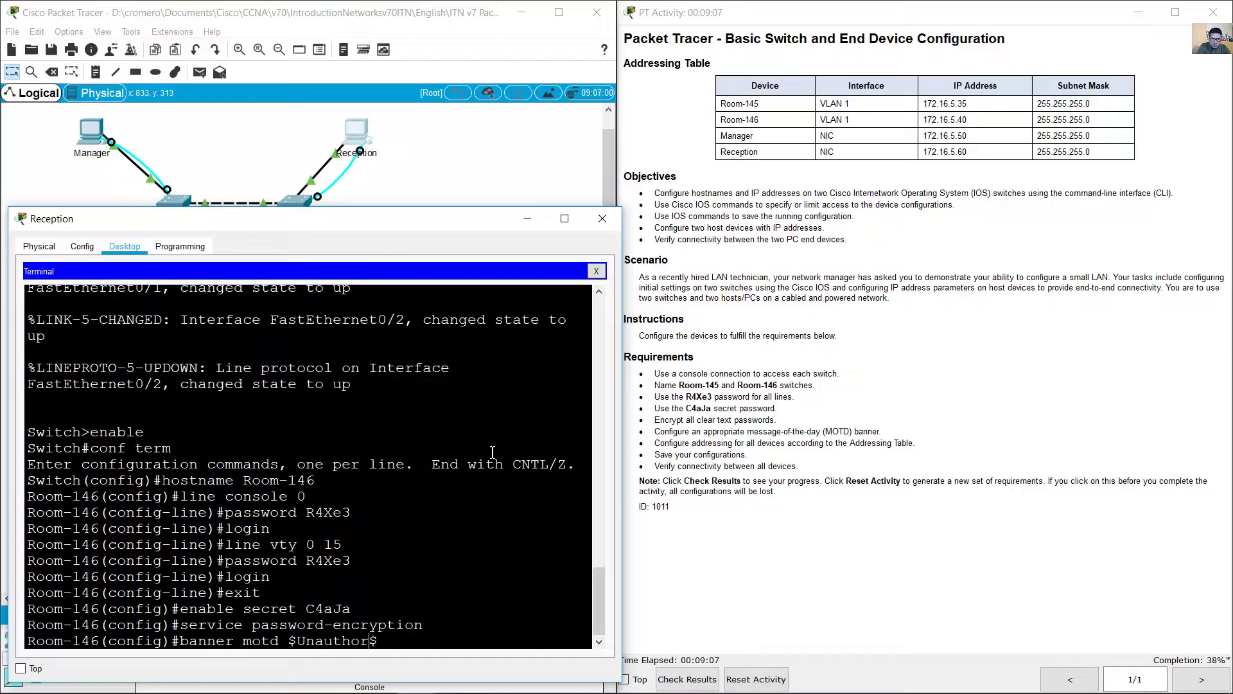
text(cess is Pro)
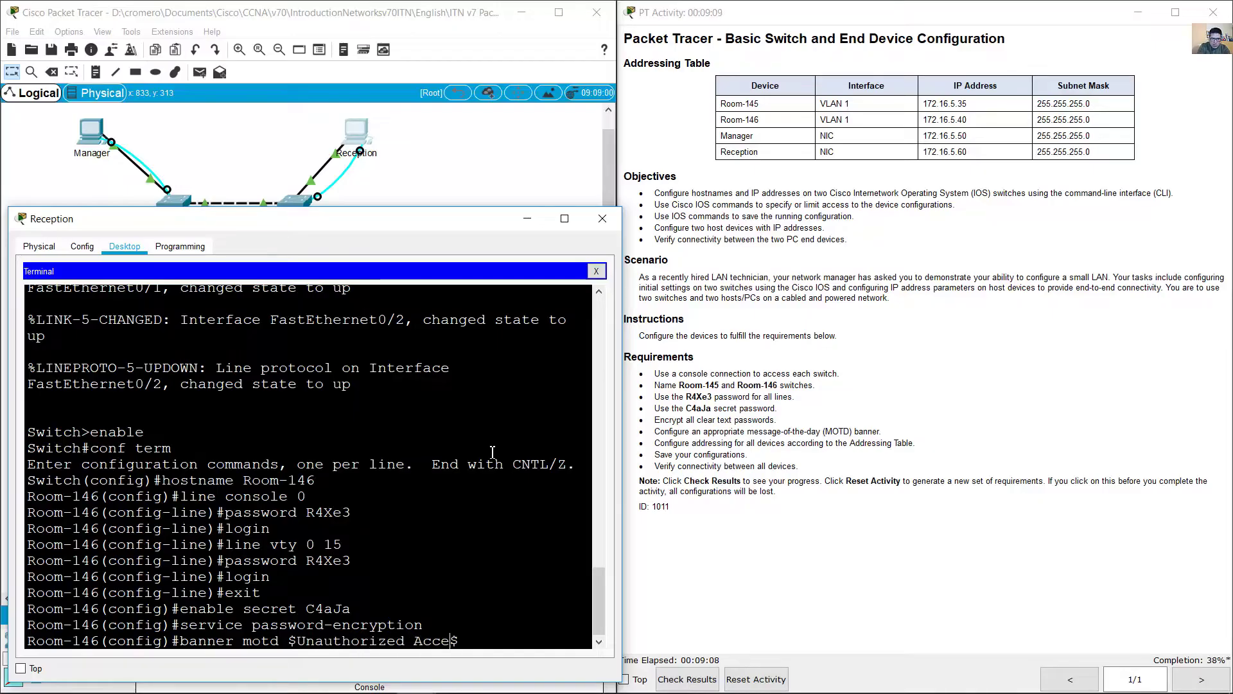
text(hibited)
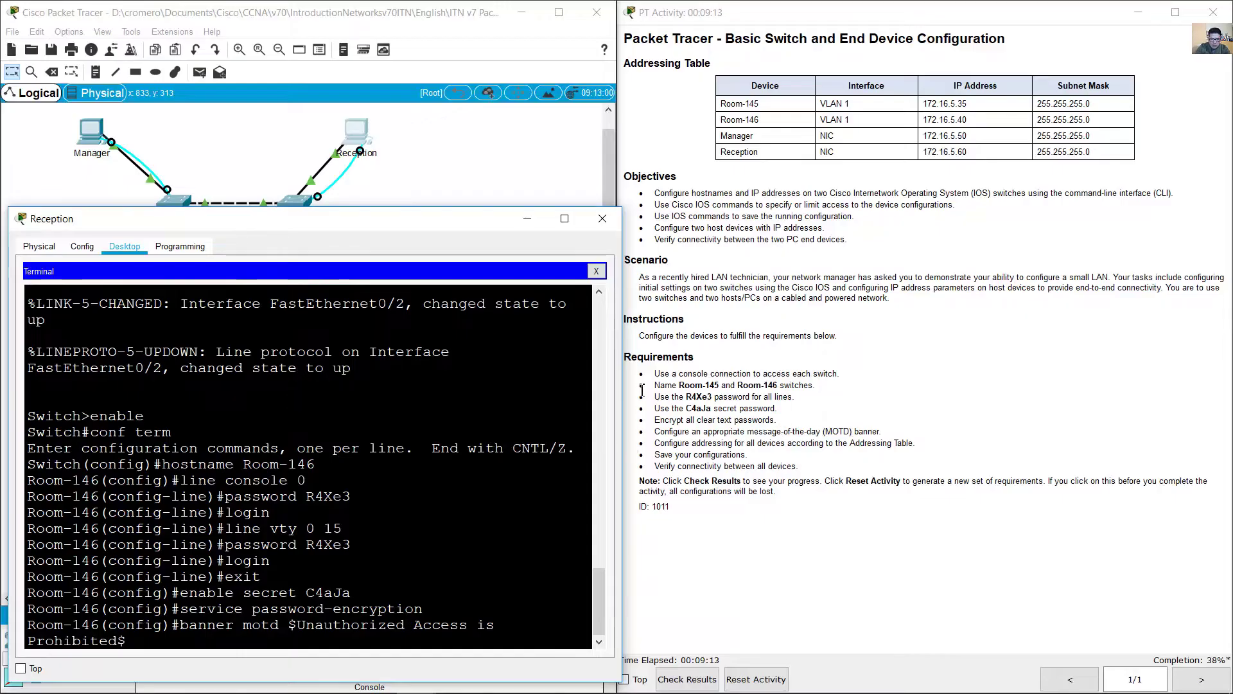
drag(627, 402, 641, 403)
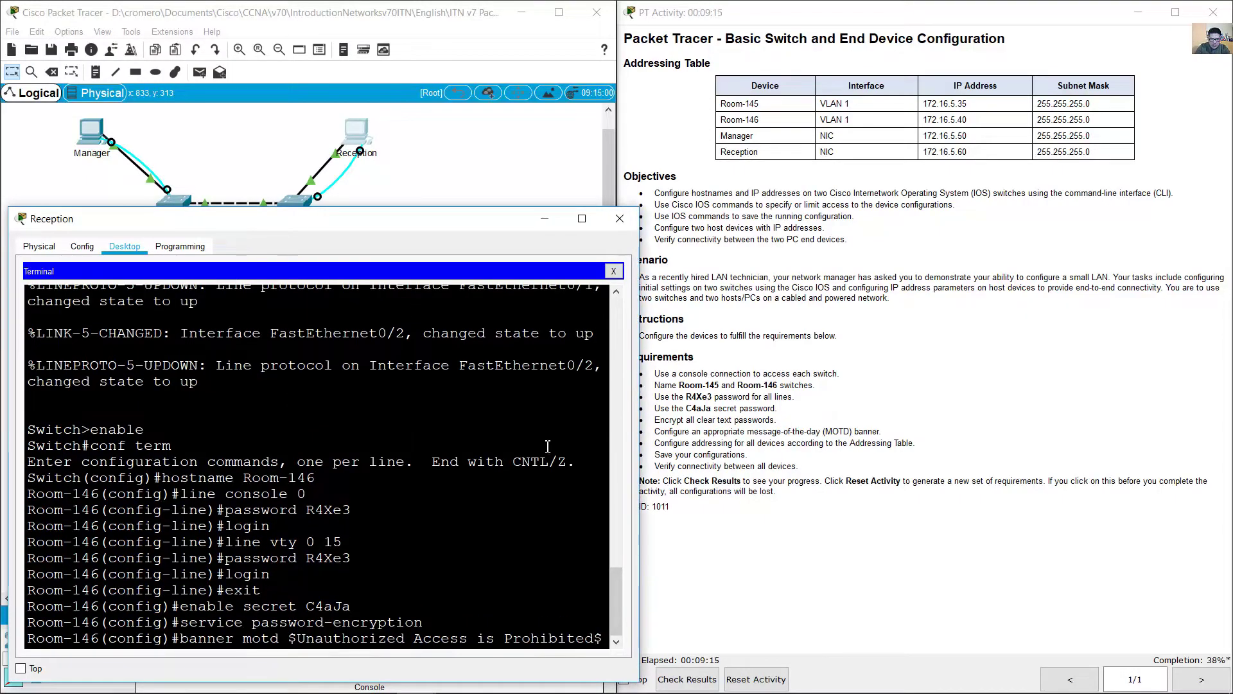
key(Return)
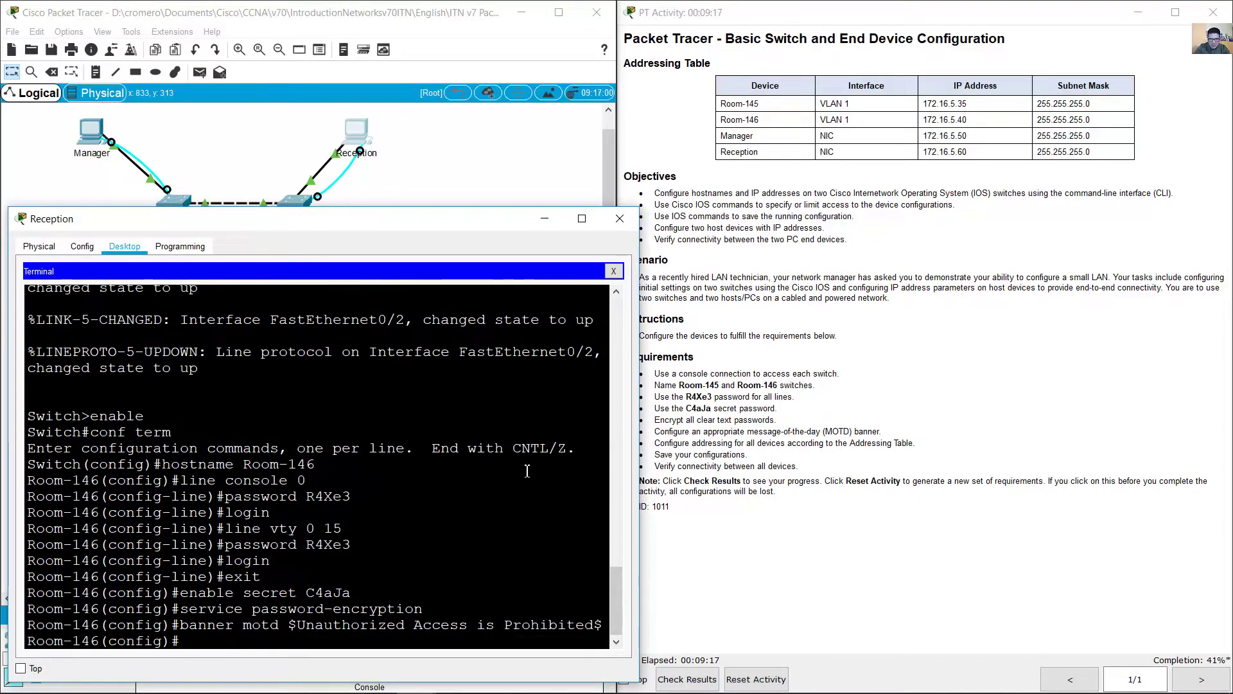
Assign 172.16.5.40 255.255.255.0 to Room-146's VLAN 1 interface
click(491, 516)
text(int vlan 1)
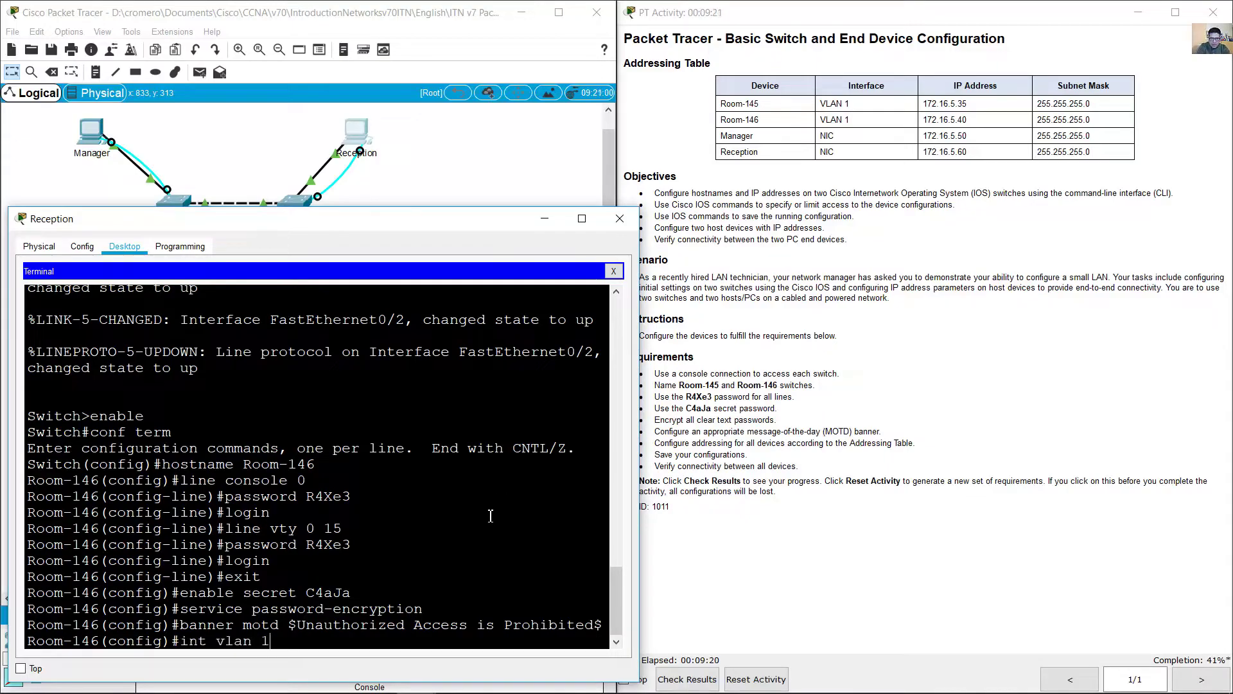
key(Return)
text(ip address)
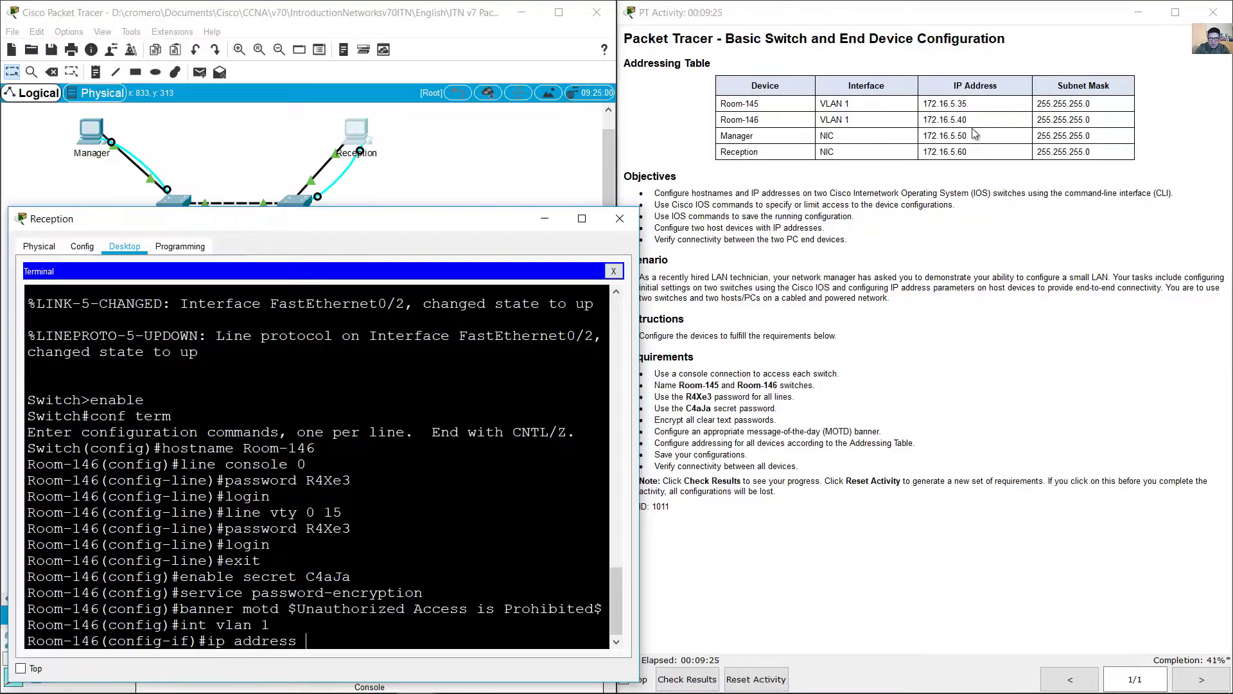
click(954, 124)
click(532, 518)
text(172.16.5.)
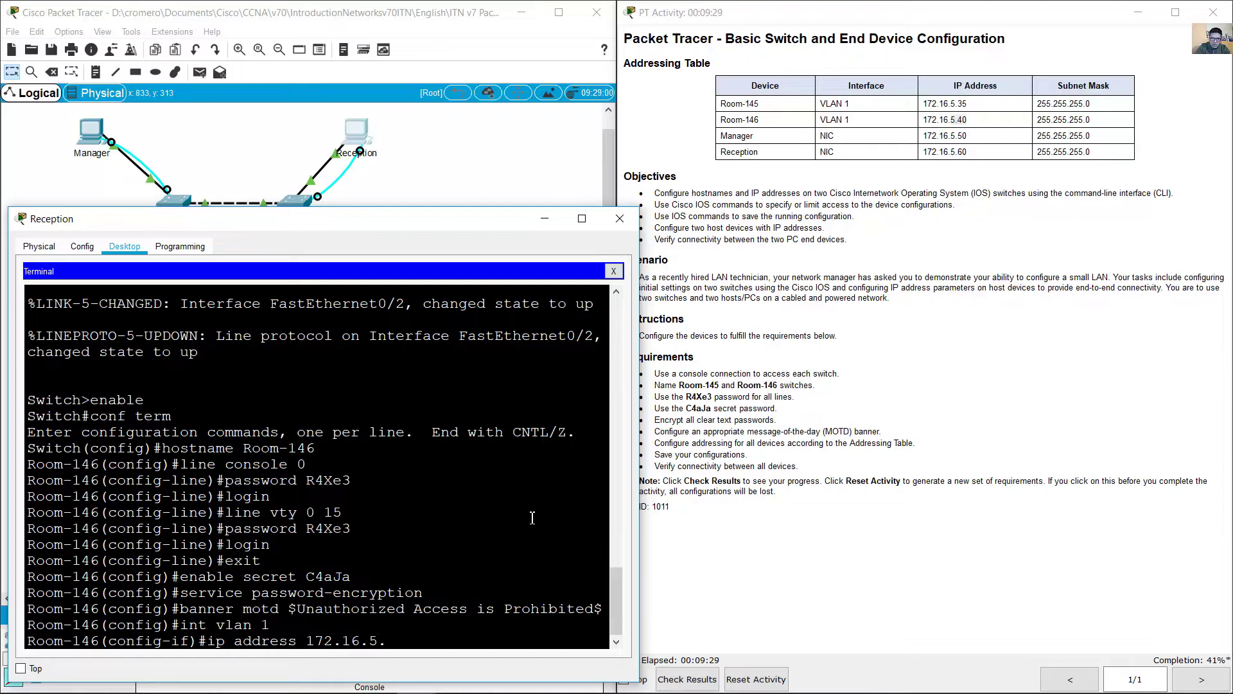
text(40 255.255.255.0)
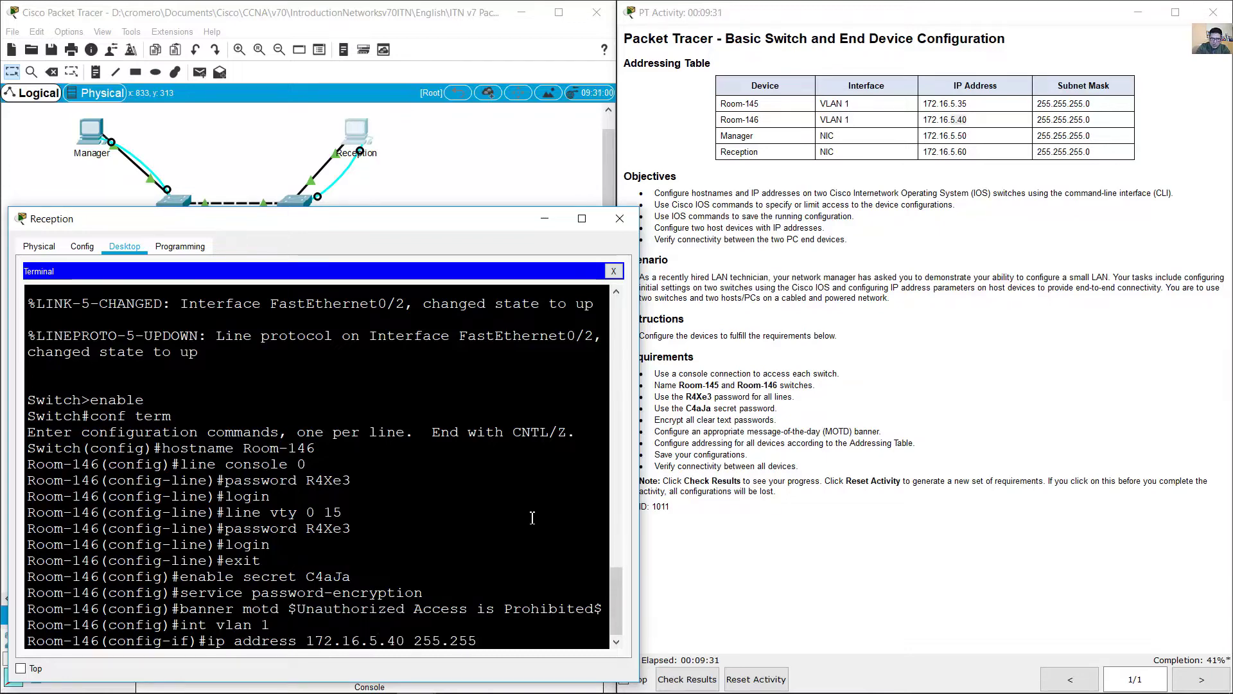
key(Return)
Bring VLAN 1 up with no shutdown and leave configuration mode with end
text(no shutdown)
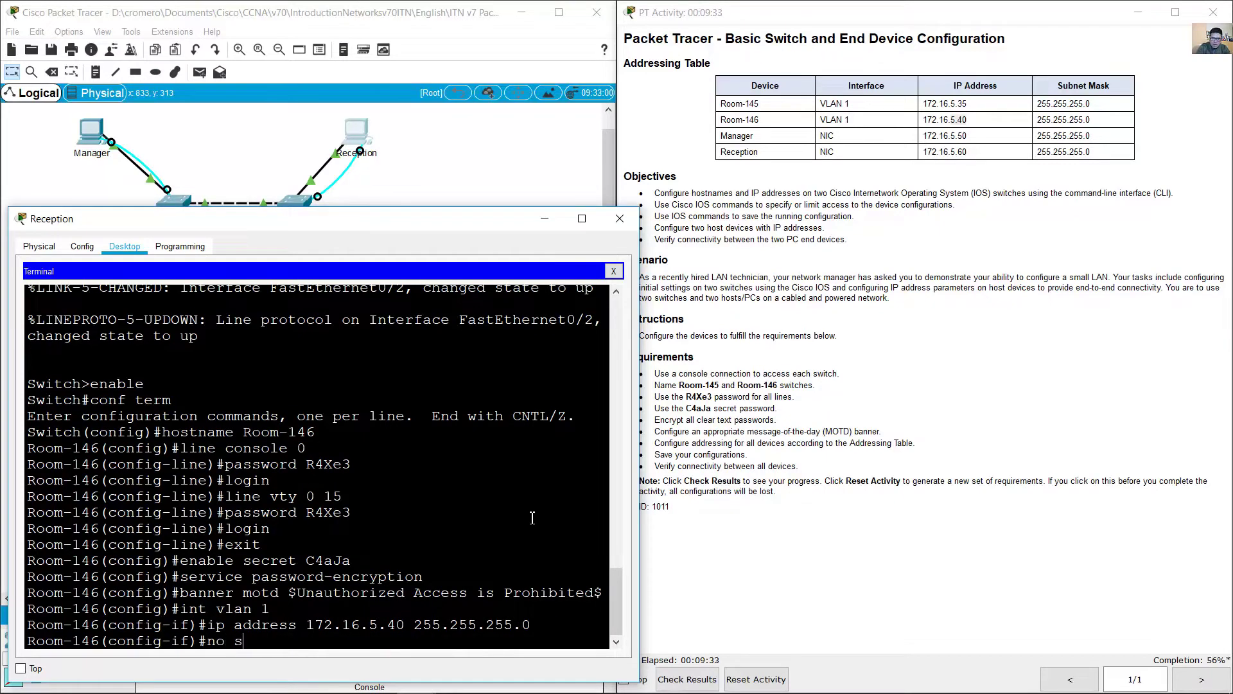
key(Return)
key(Return)
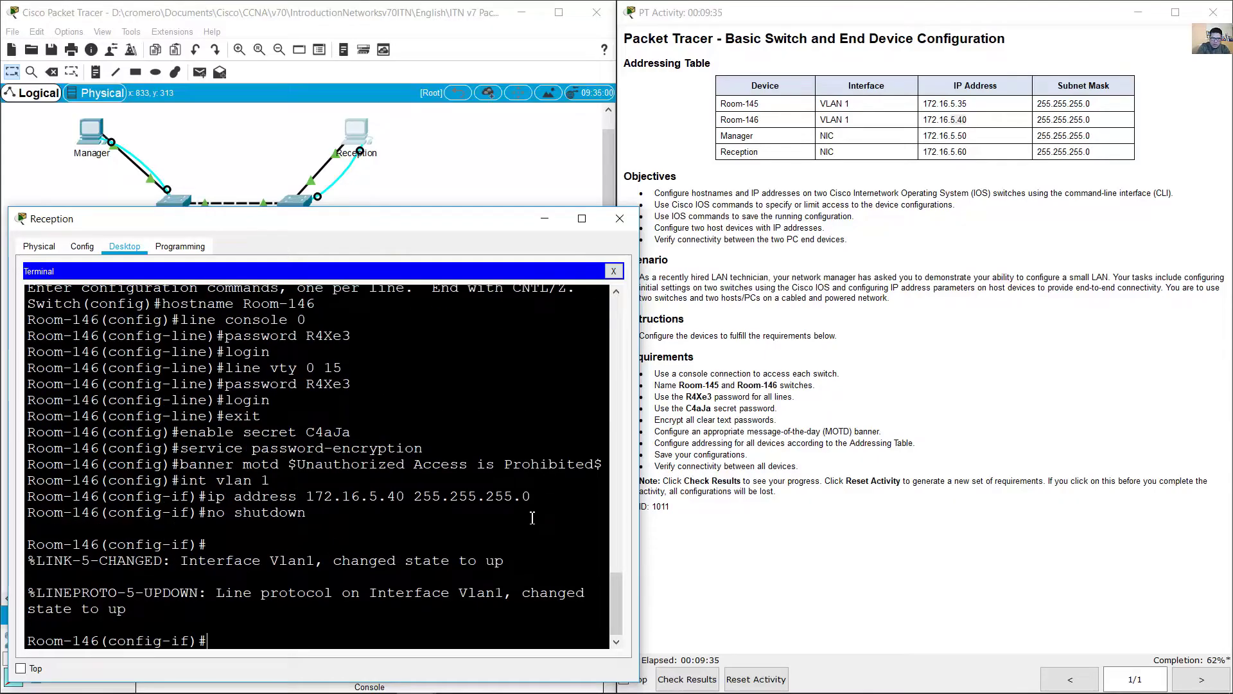
text(end)
key(Return)
key(Return)
Save Room-146 with copy running-config startup-config
text(s)
key(BackSpace)
text(copy running-co)
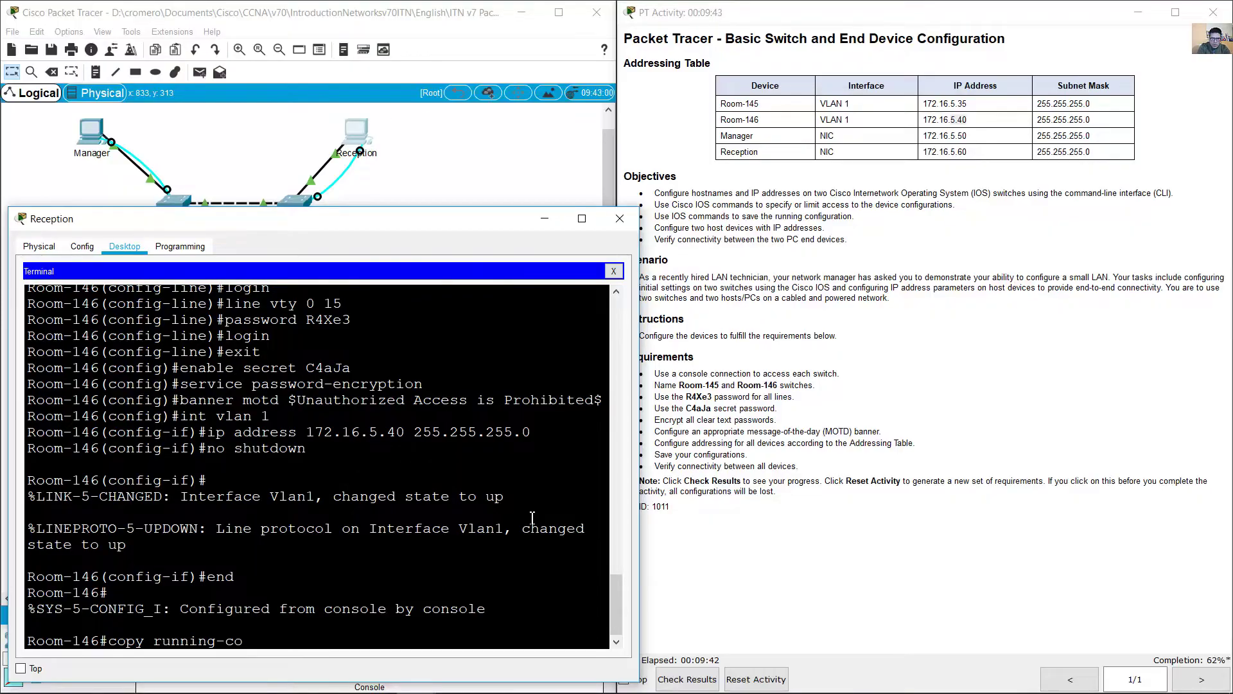
text(nfig startup-confi)
text(g)
key(Return)
key(Return)
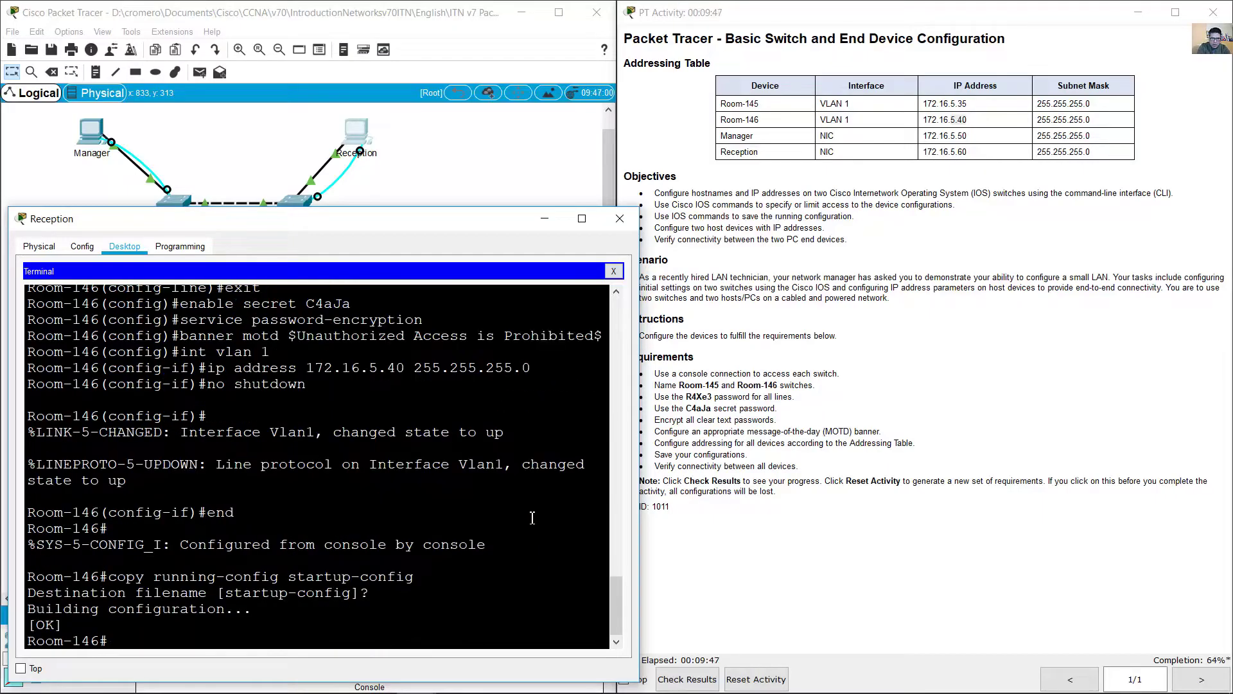
click(777, 142)
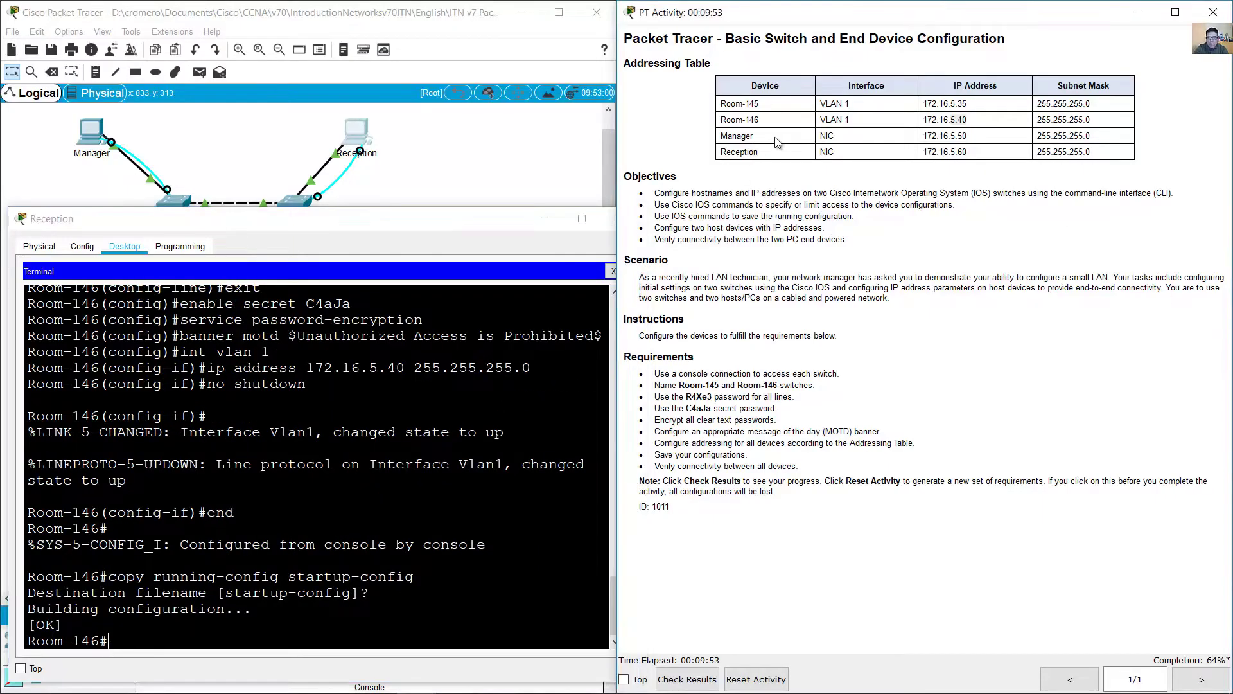
drag(730, 138, 1091, 153)
click(507, 226)
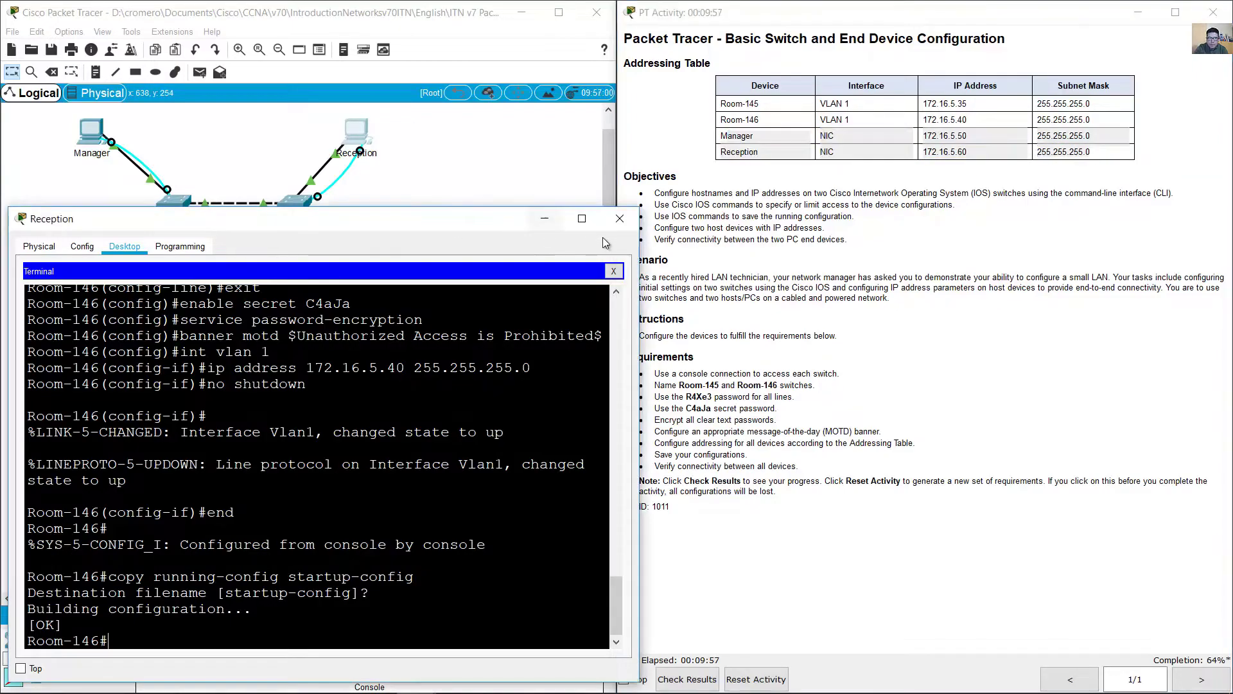
In the Reception PC's IP Configuration, enter the static IP 172.16.5.60
click(614, 272)
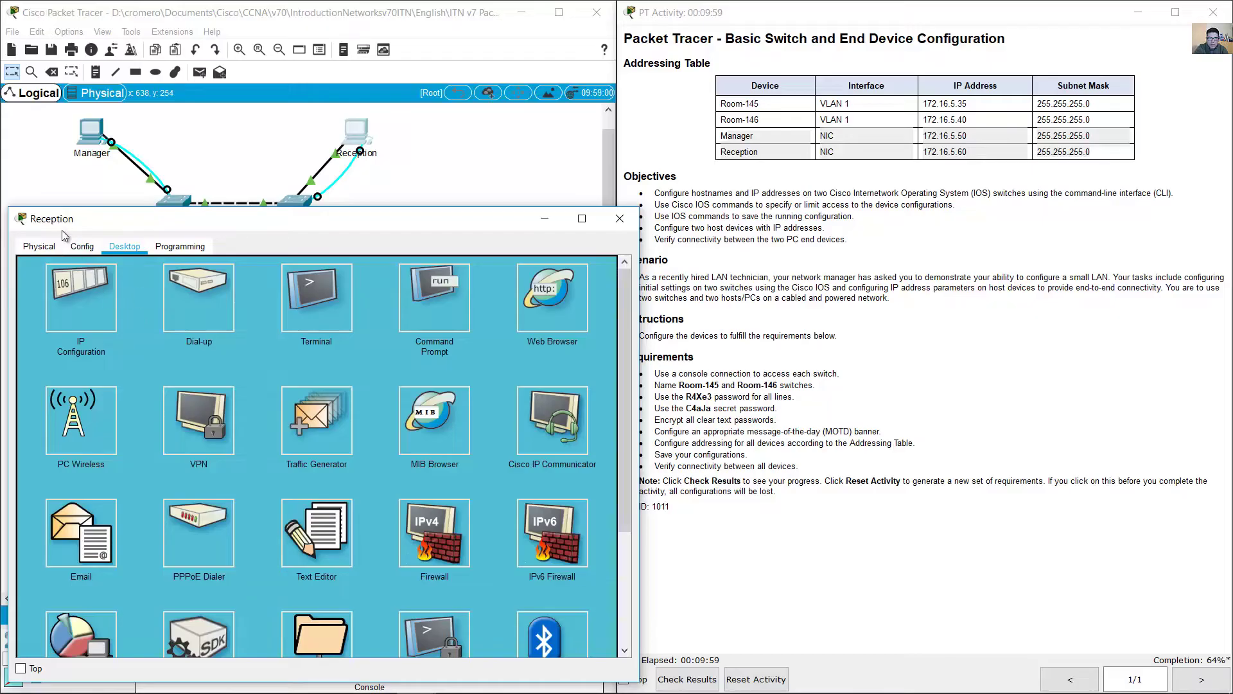
click(80, 295)
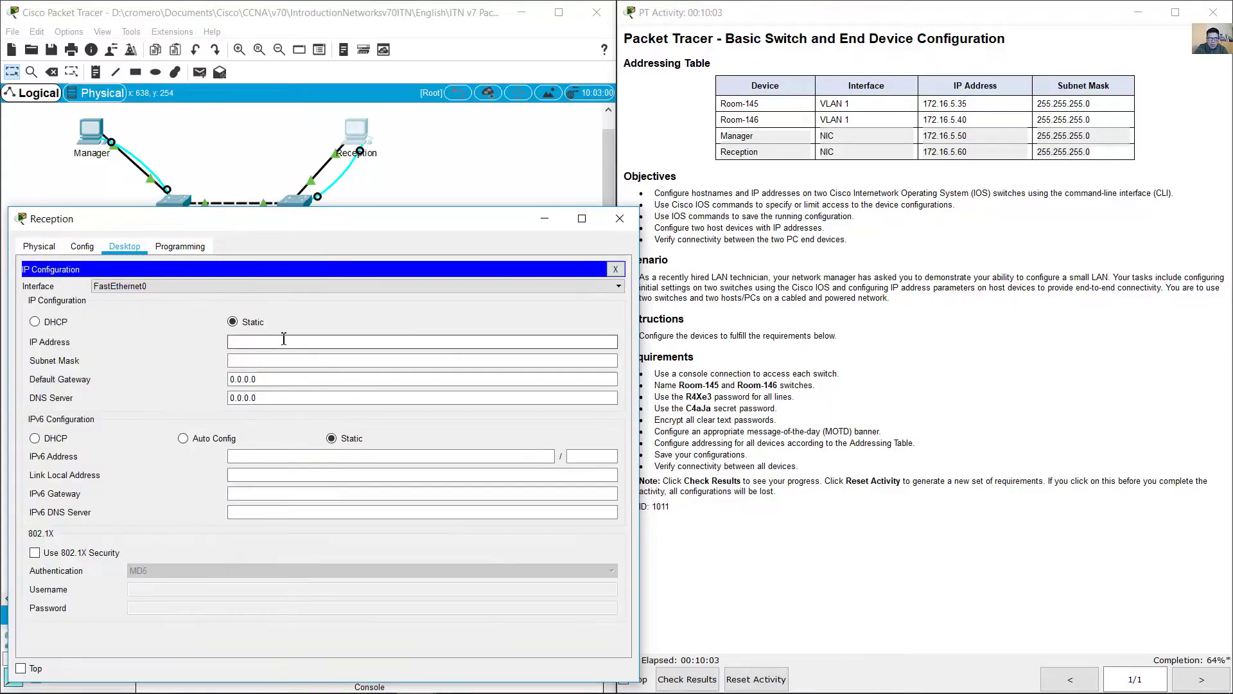
text(1)
text(72.16.)
text(5.3)
text(0)
key(BackSpace)
key(BackSpace)
text(60)
key(Tab)
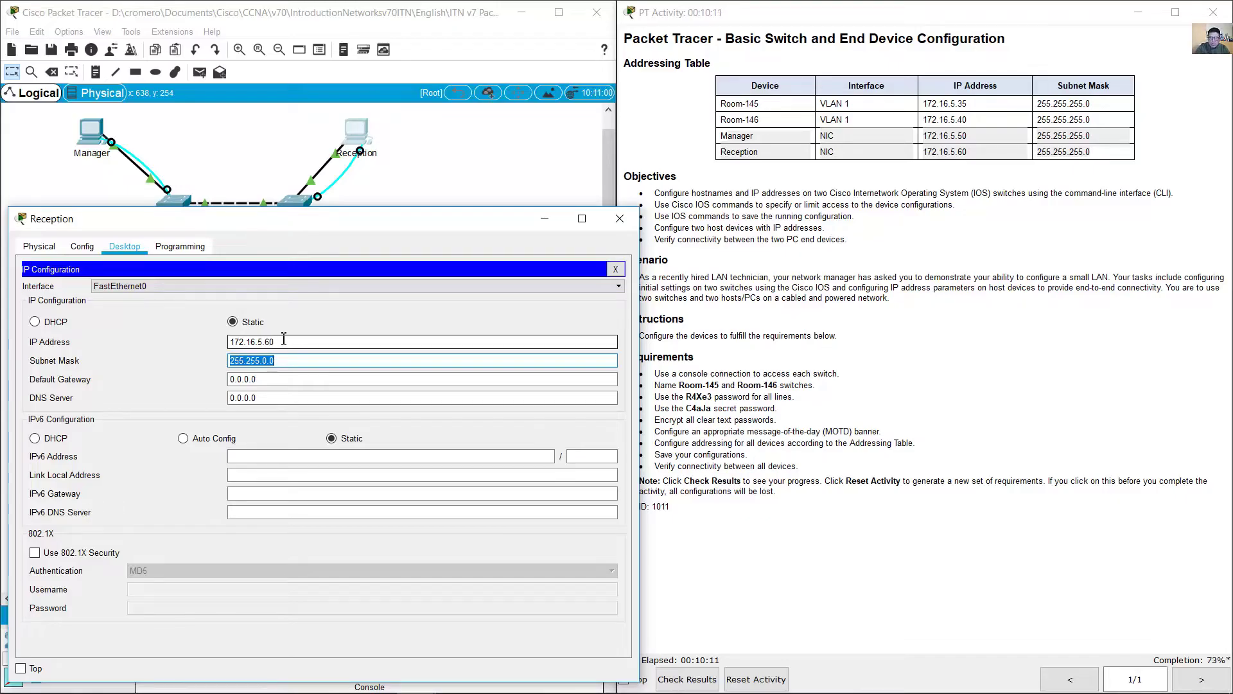
key(Tab)
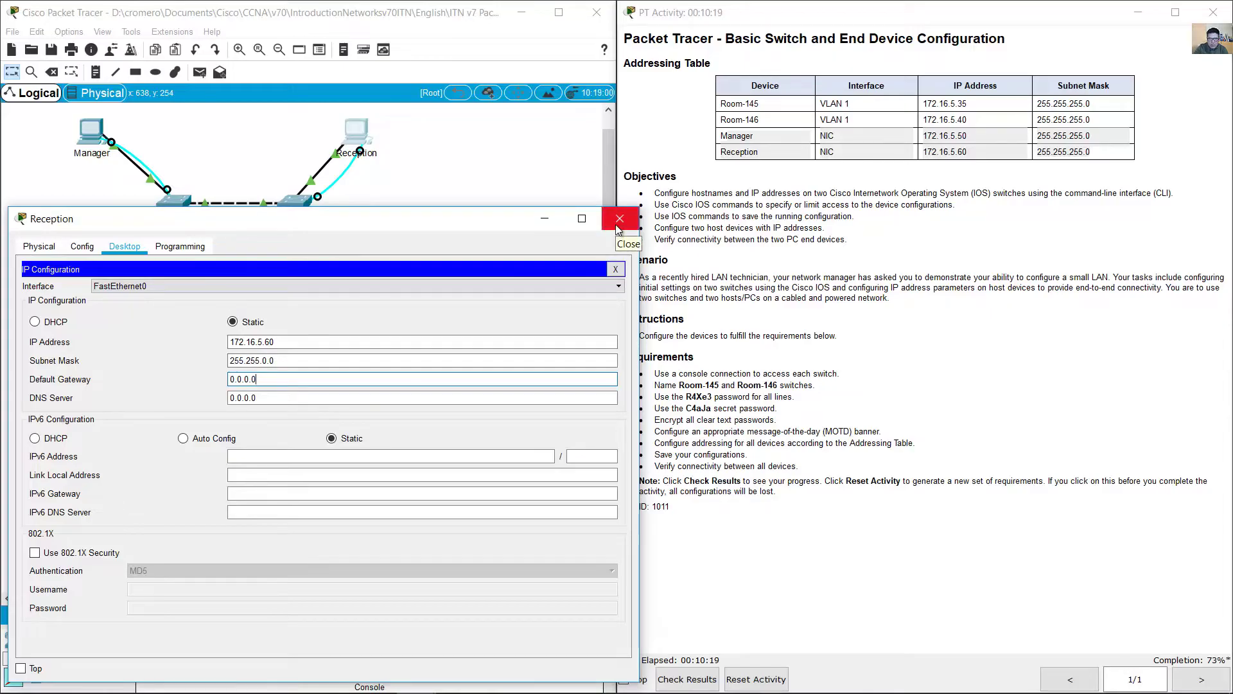
Correct the subnet mask to 255.255.255.0 and close the Reception window
click(295, 358)
key(BackSpace)
text(255.)
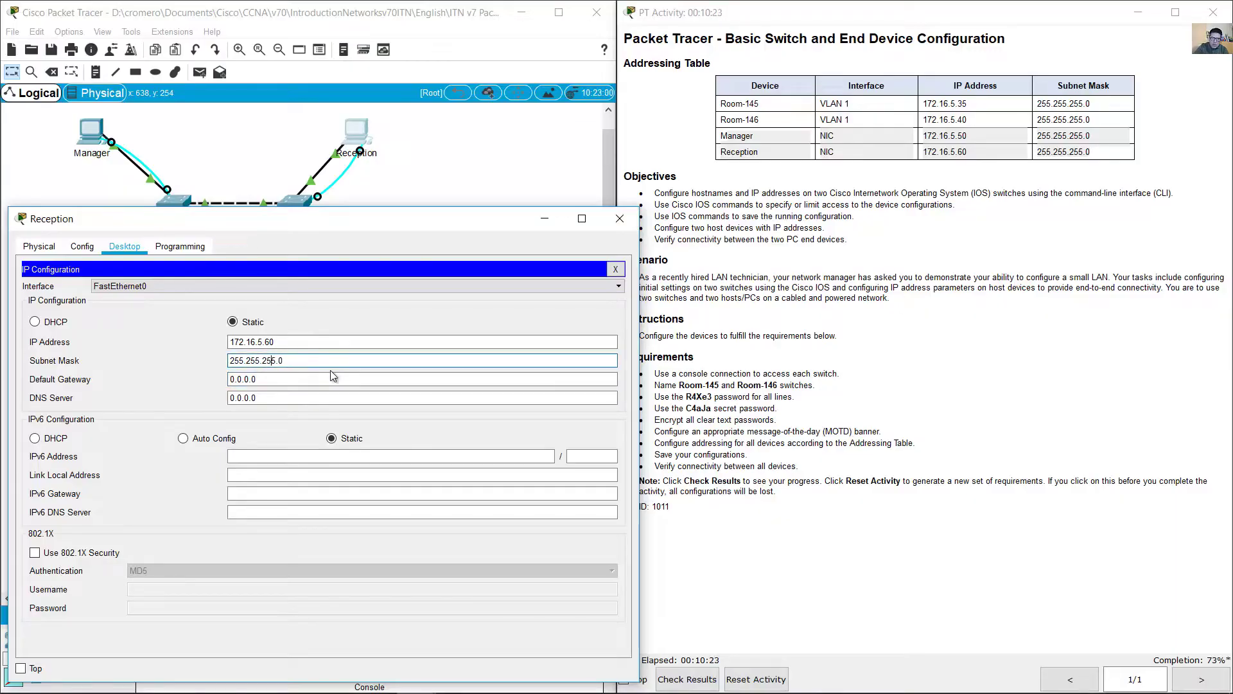
key(End)
key(Tab)
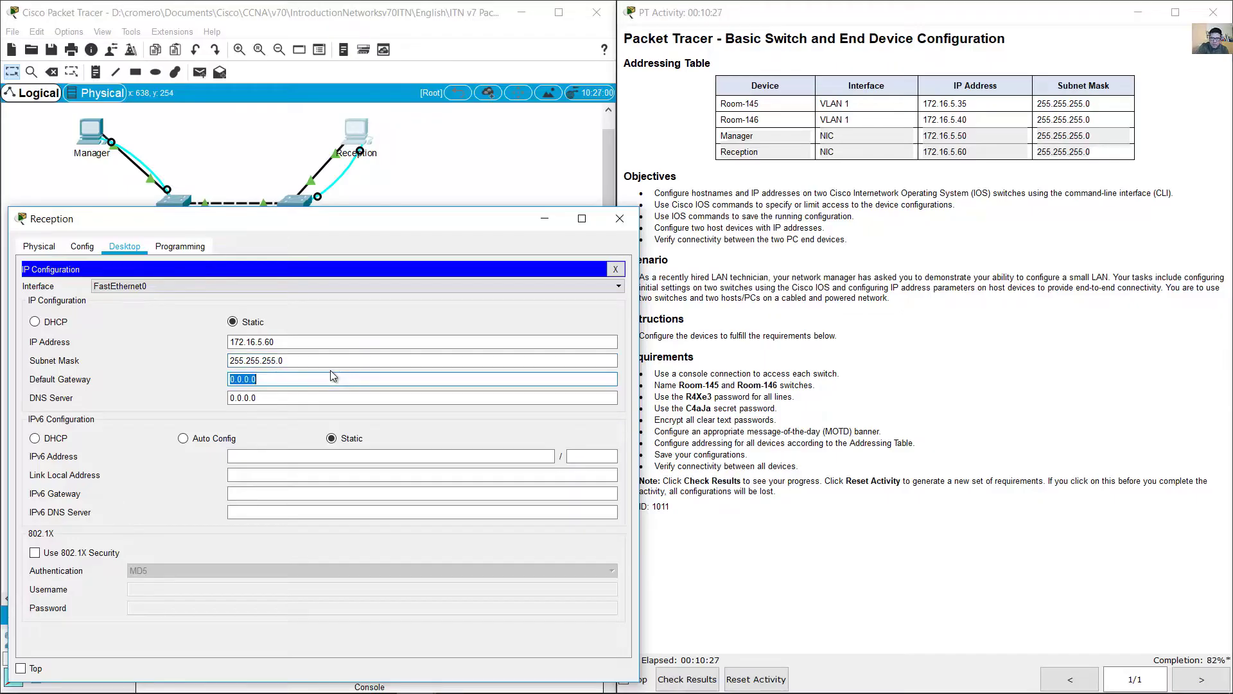
click(331, 380)
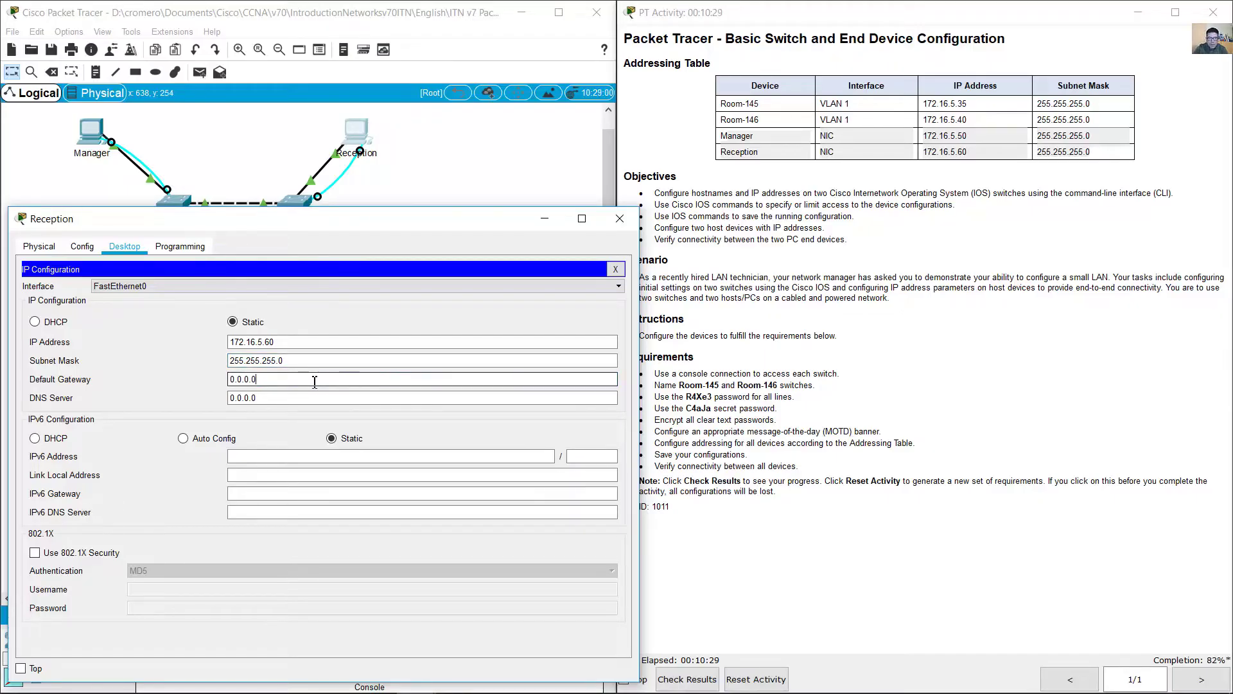
key(Tab)
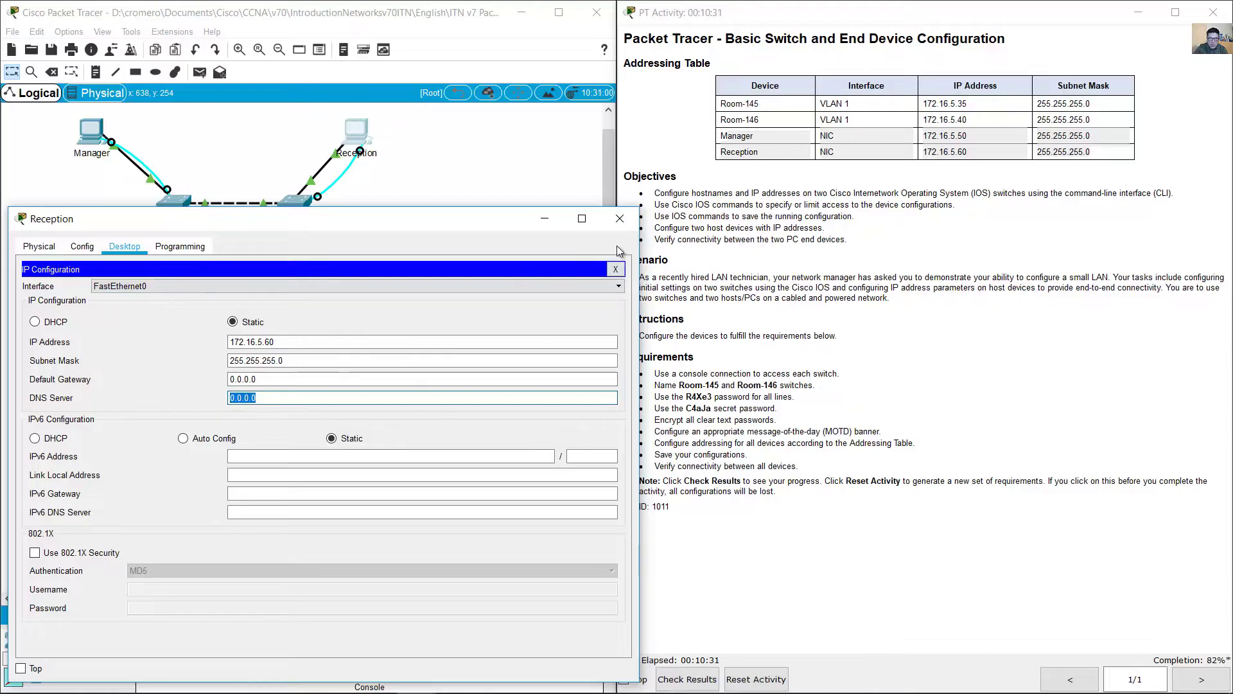
click(620, 218)
Open the Manager PC's IP Configuration and adjust its IP address entry
click(99, 132)
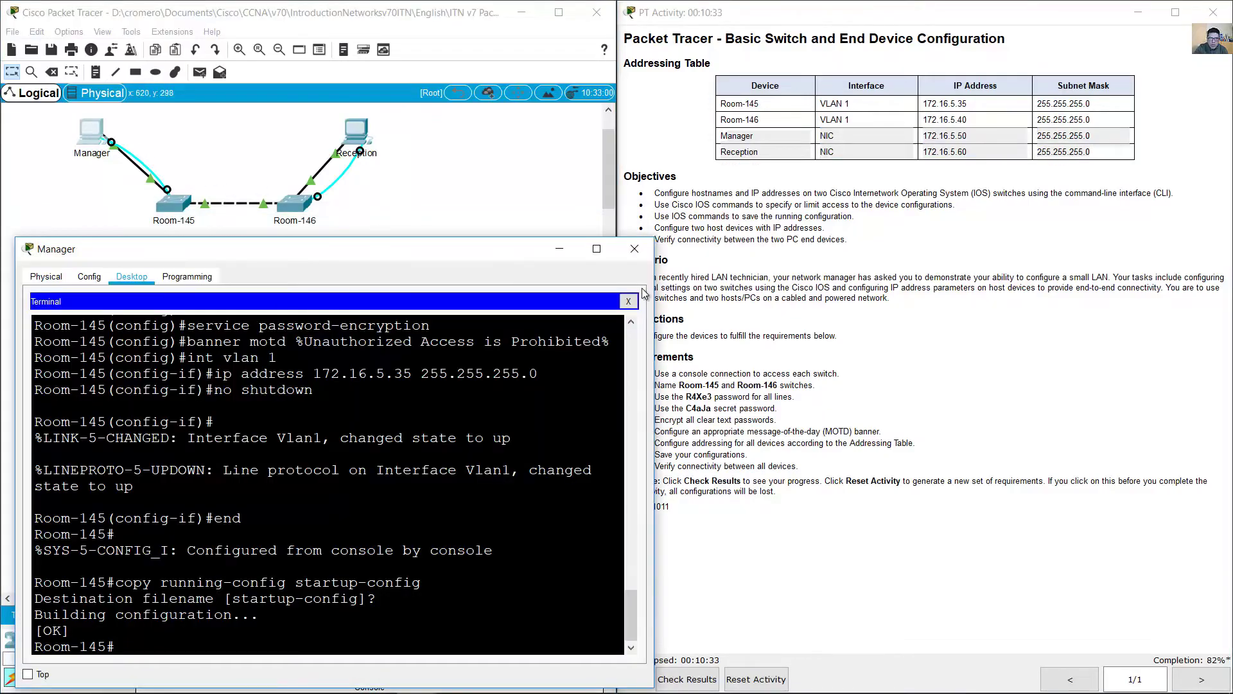
click(628, 301)
click(116, 324)
click(274, 371)
text(172.16.5.50)
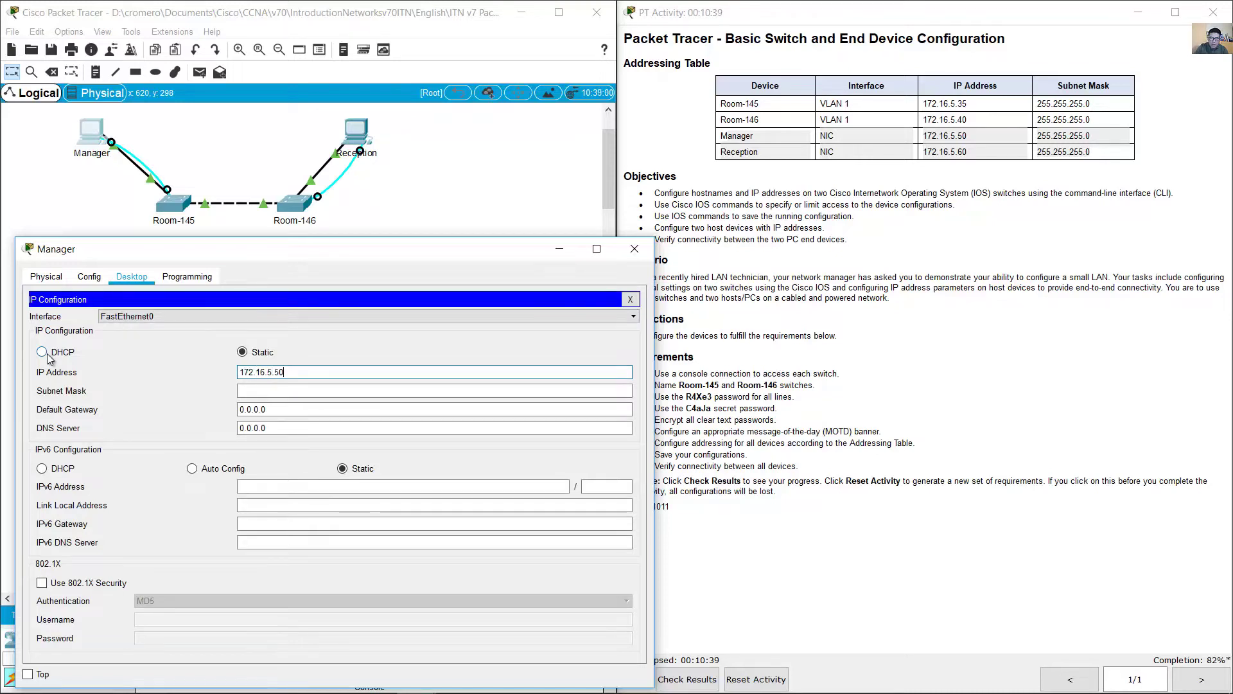
key(Tab)
Fix the Manager's subnet mask to 255.255.255.0, close the window, and choose Reset Activity
key(End)
key(BackSpace)
key(BackSpace)
key(Left)
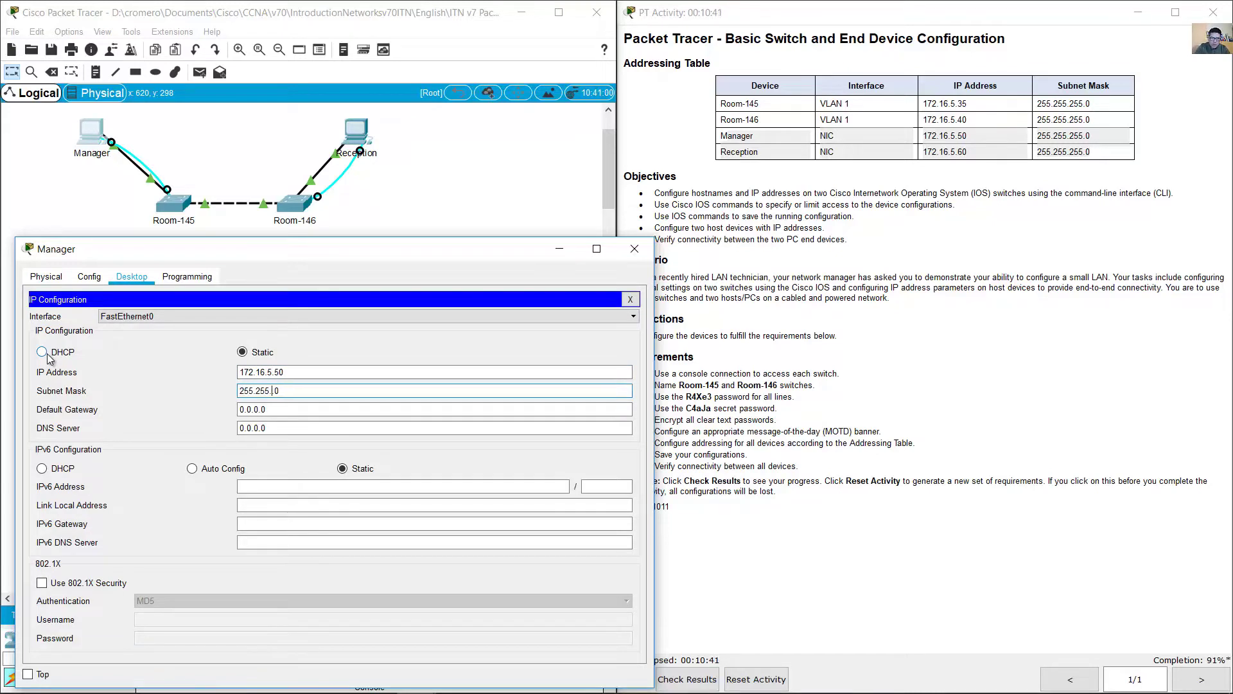
key(Tab)
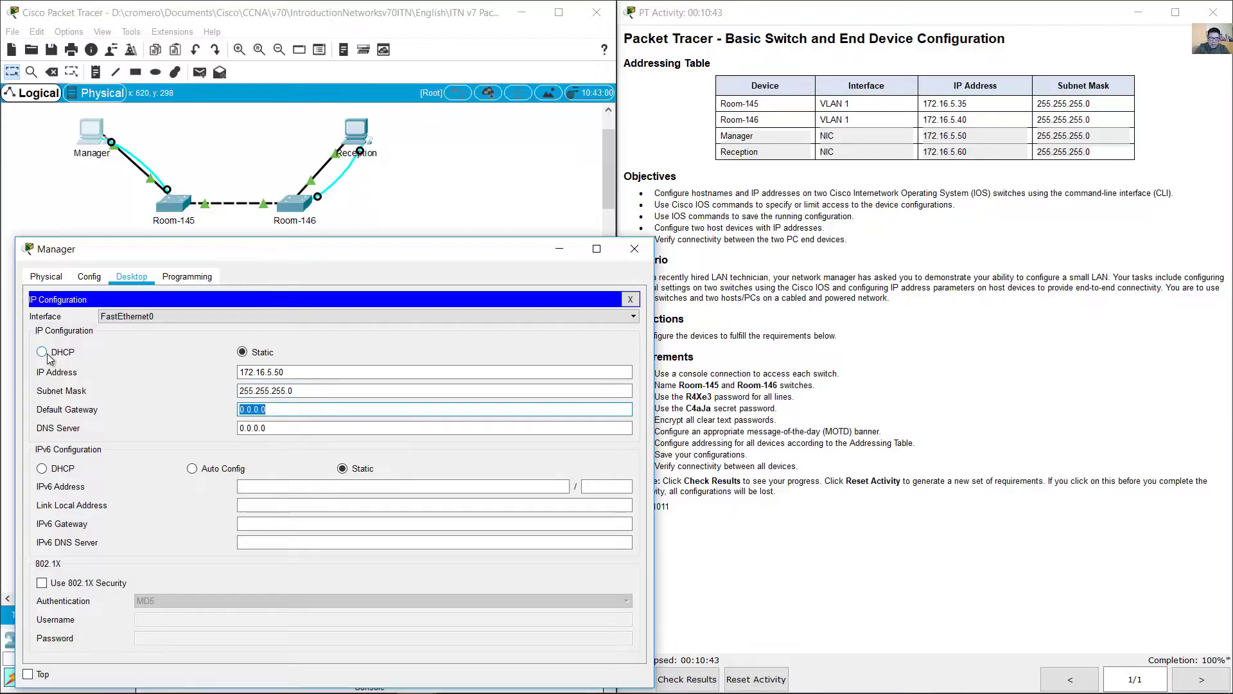
key(Tab)
click(374, 390)
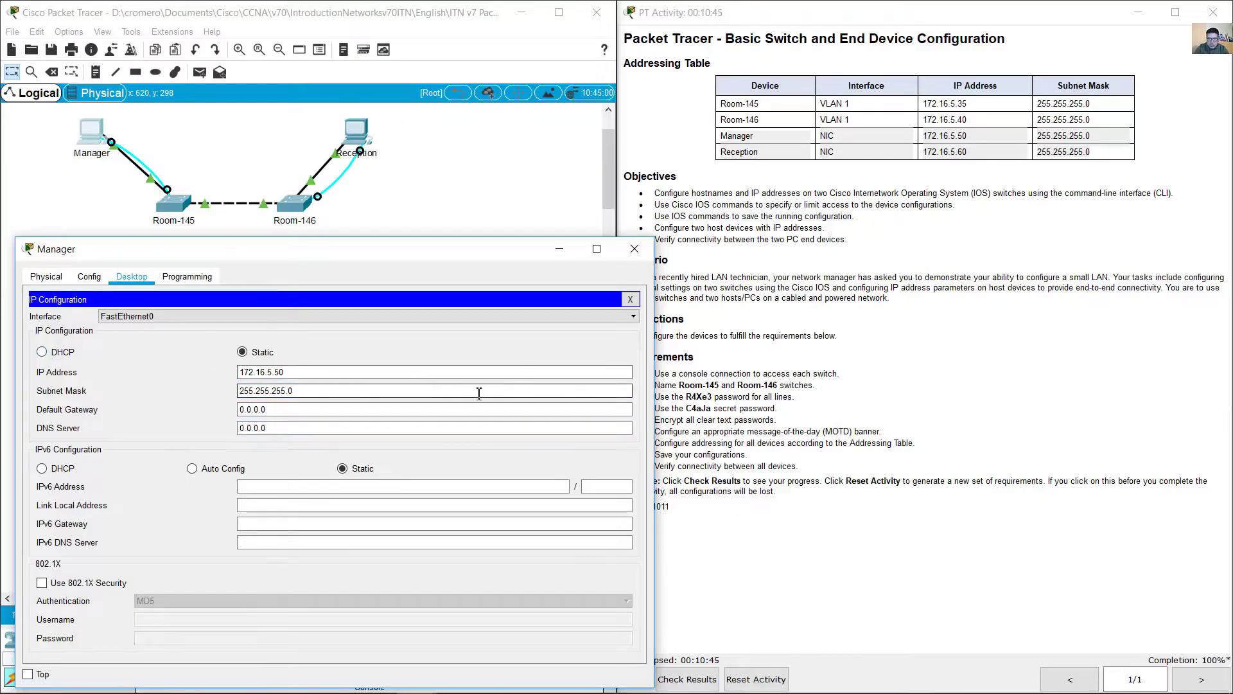
click(635, 249)
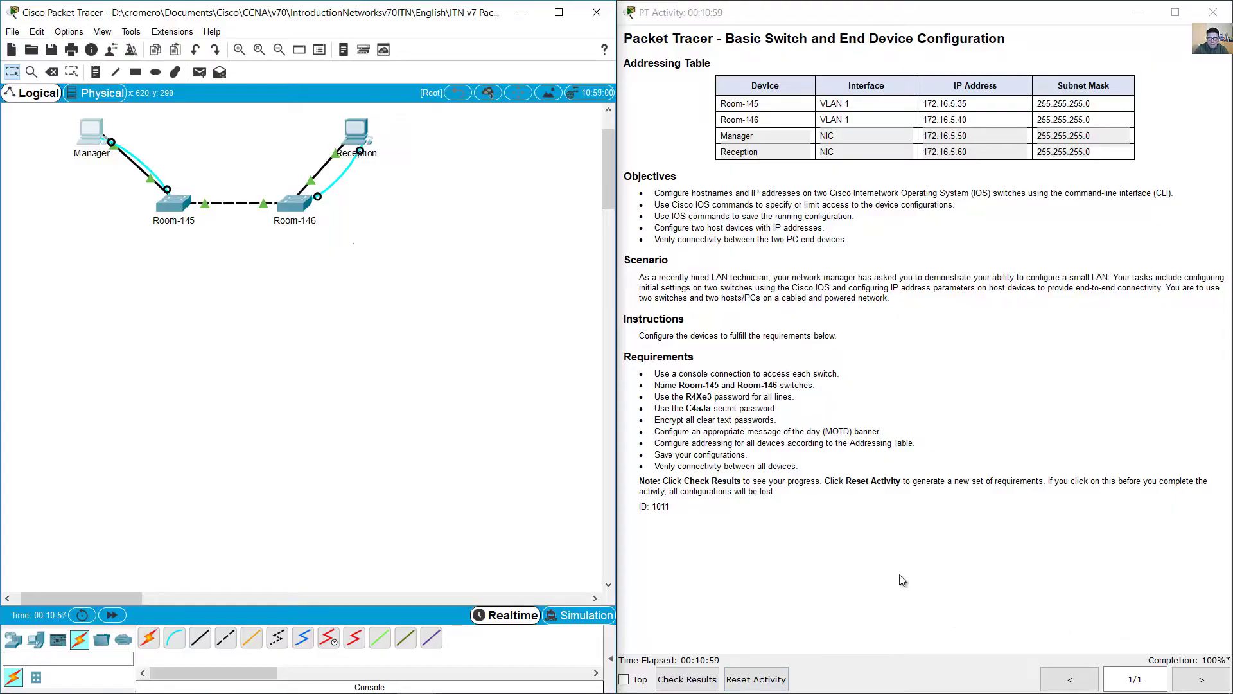
click(781, 674)
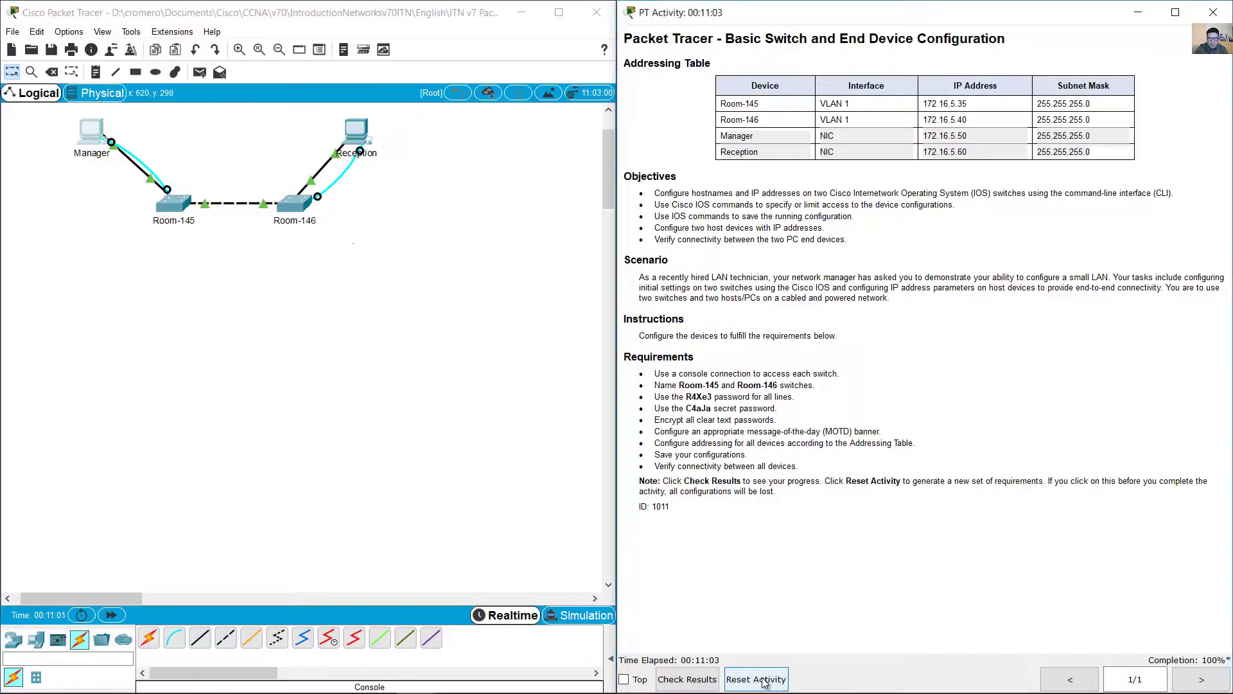
Confirm the activity reset and review the new addressing table and requirements
click(903, 378)
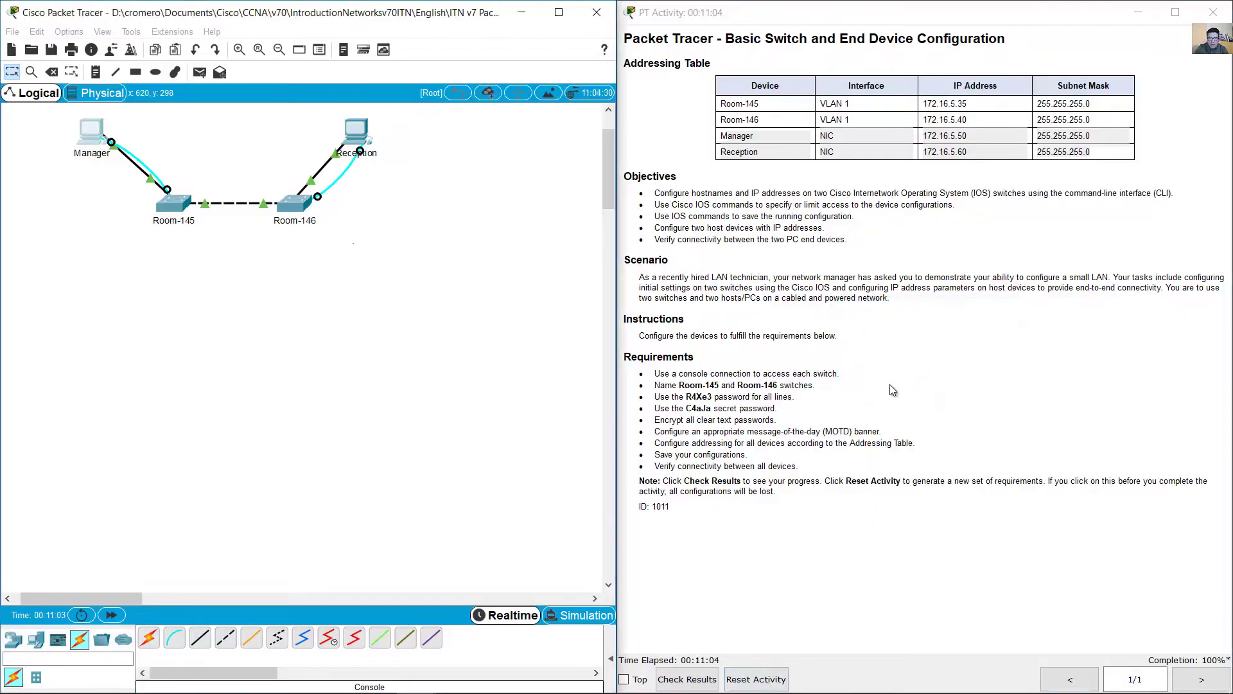
click(724, 104)
mouse_move(730, 108)
mouse_down()
mouse_move(931, 121)
mouse_move(746, 121)
mouse_up()
drag(691, 384, 805, 468)
click(780, 429)
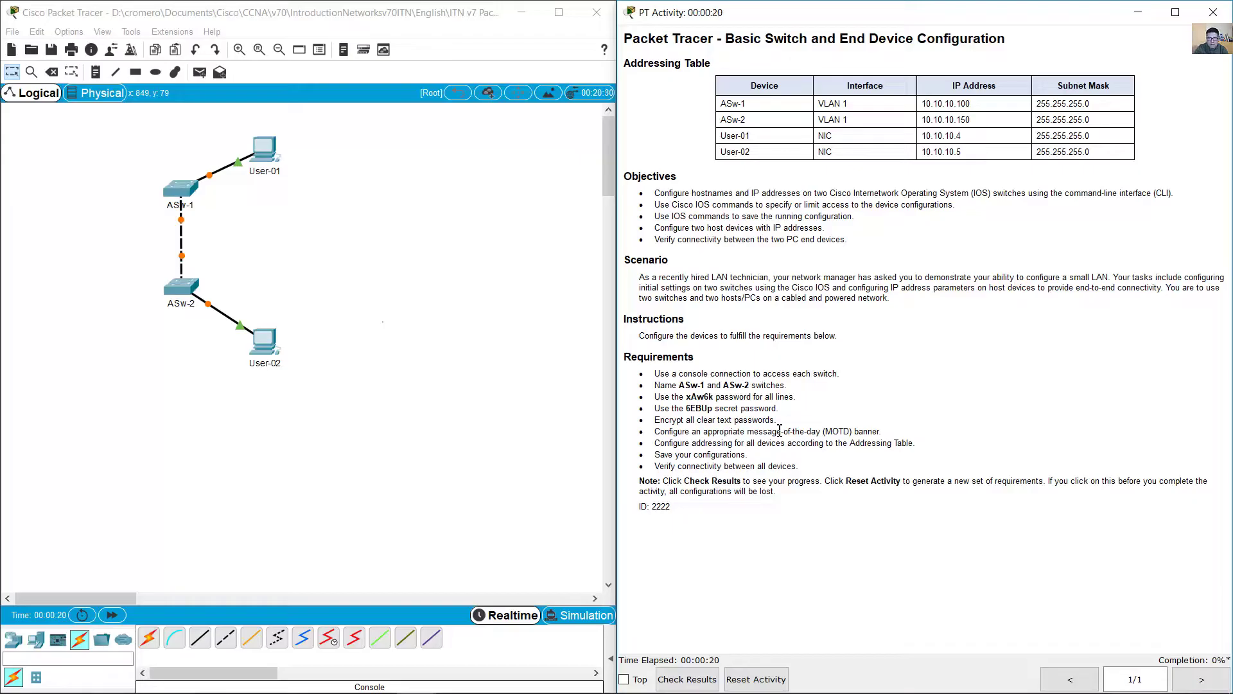
Connect a console cable from User-01's RS 232 port to ASw-1's Console port
click(174, 638)
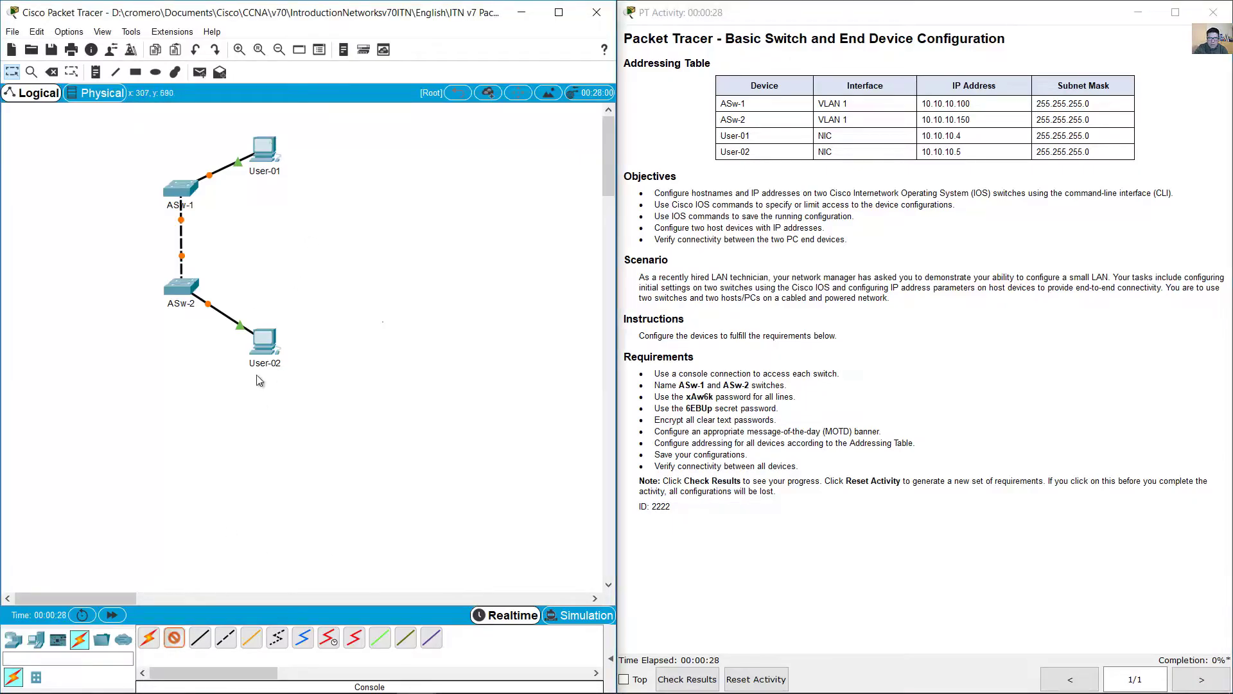
click(269, 153)
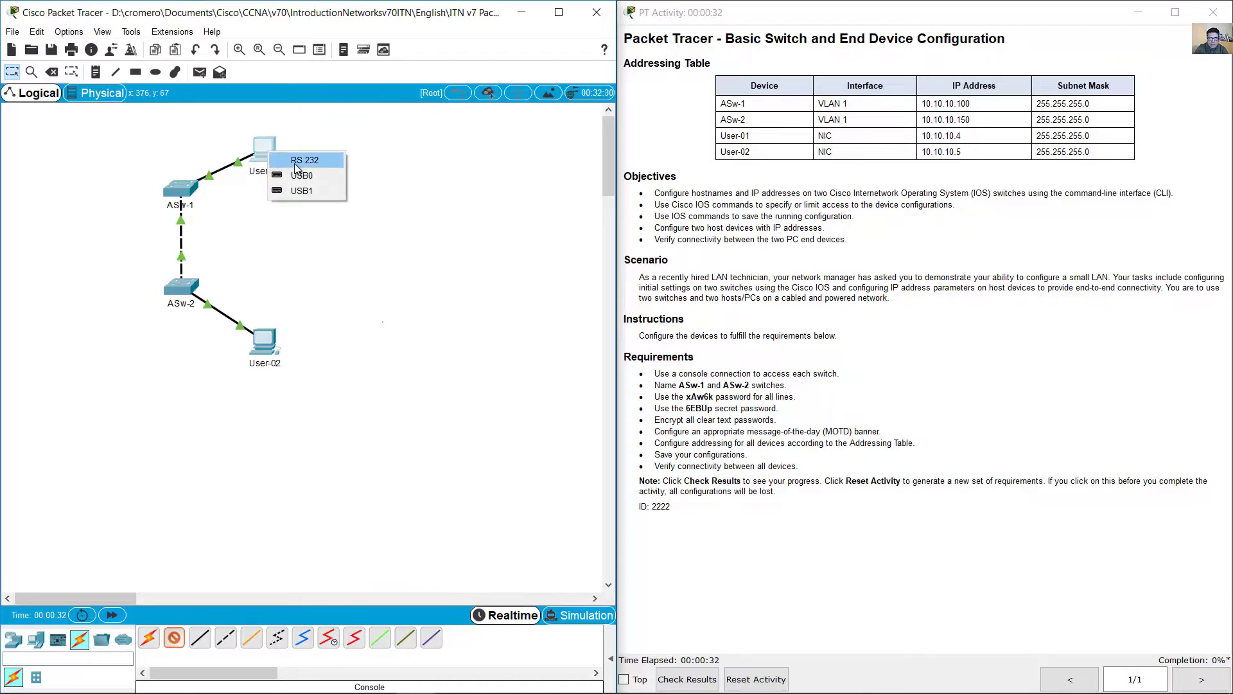
click(294, 163)
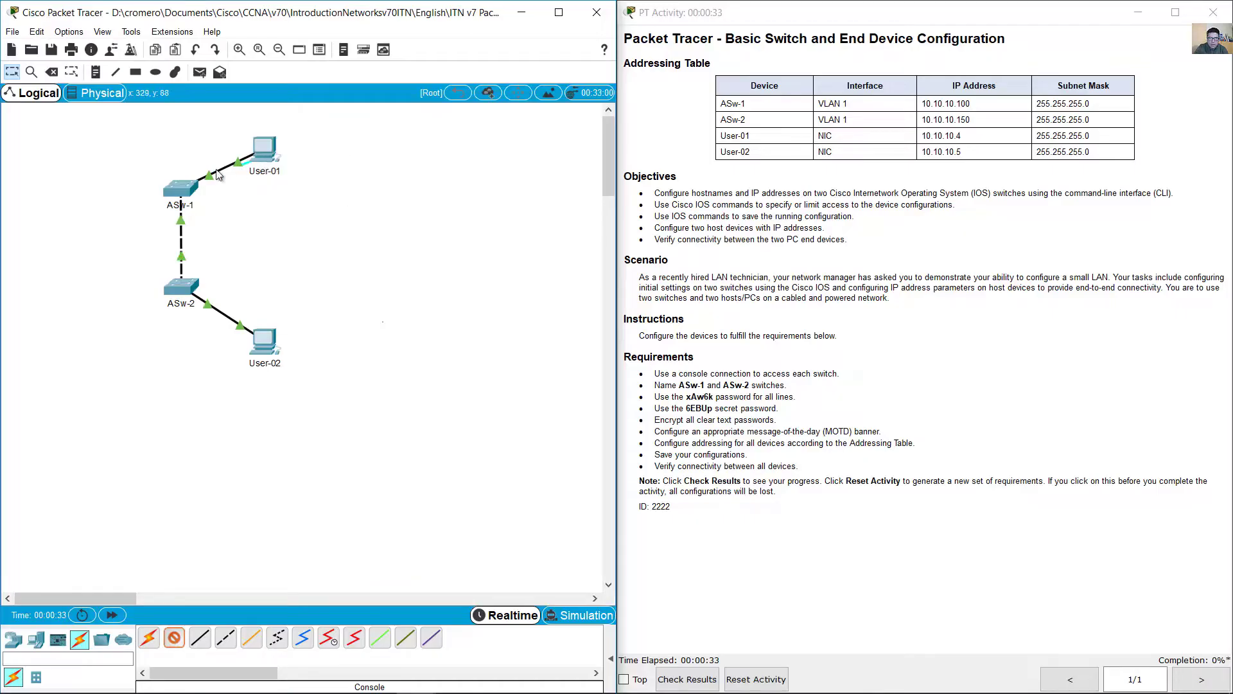
click(184, 193)
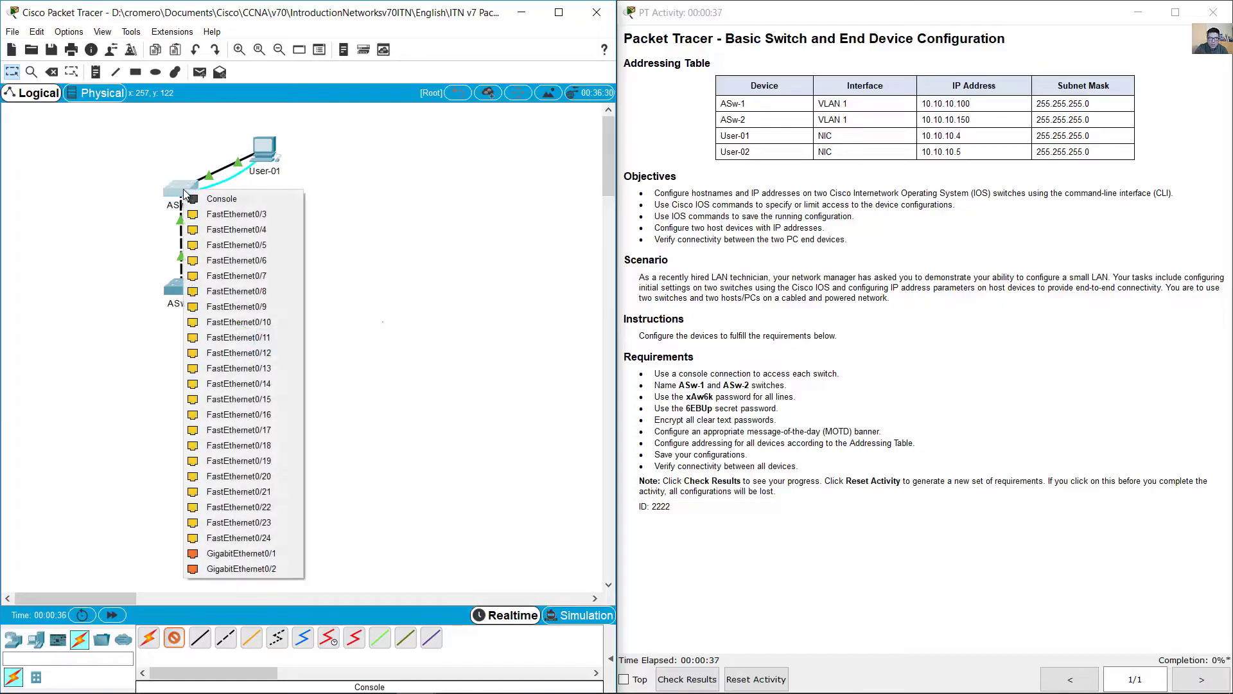
click(209, 200)
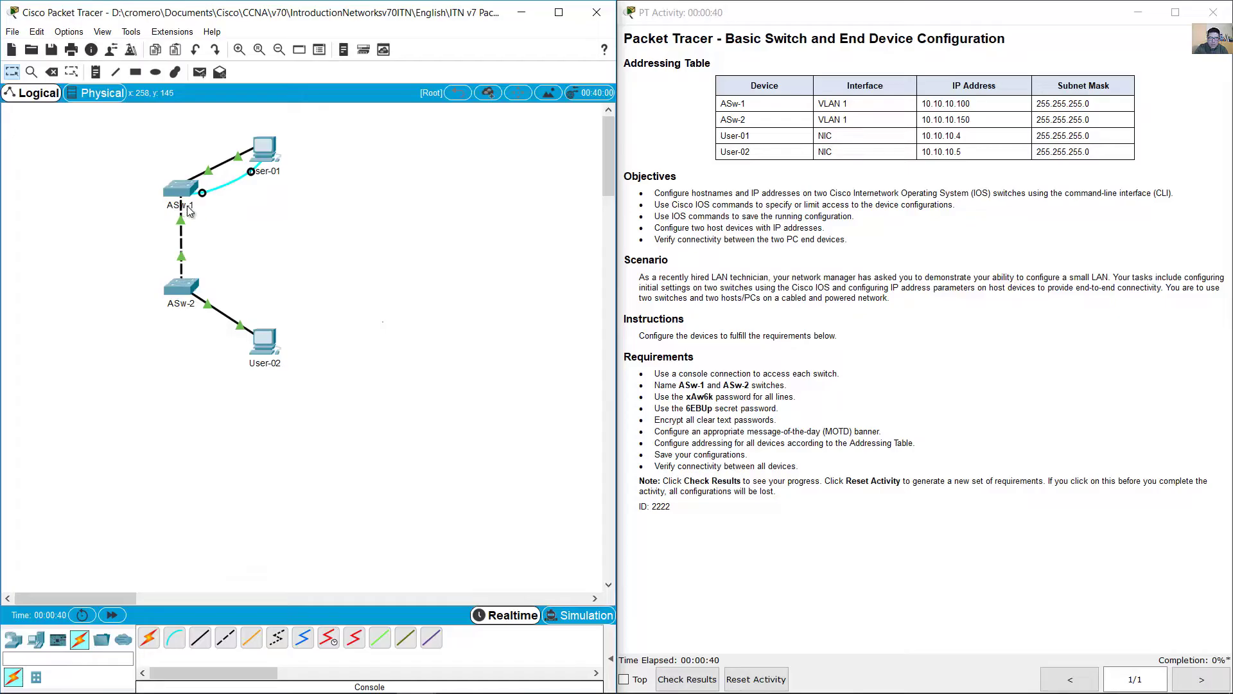
Console-cable User-02's RS 232 port to ASw-2's Console port, then open User-01's window
click(174, 638)
click(275, 342)
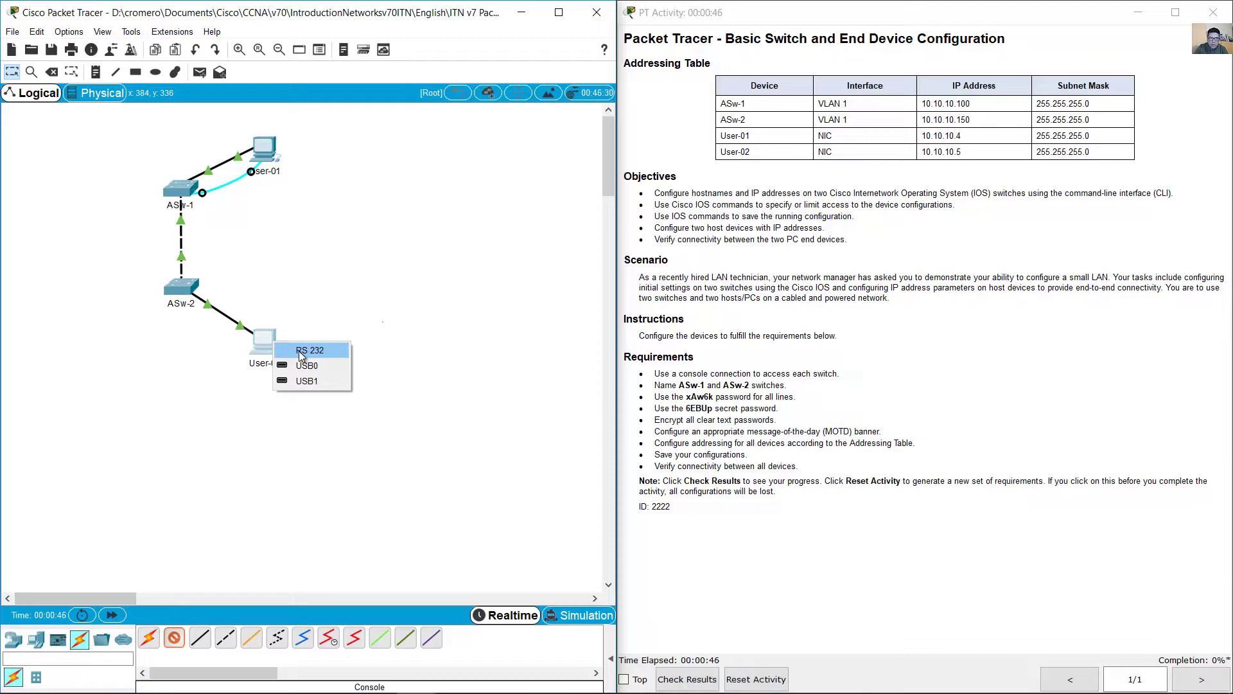
click(300, 352)
click(183, 283)
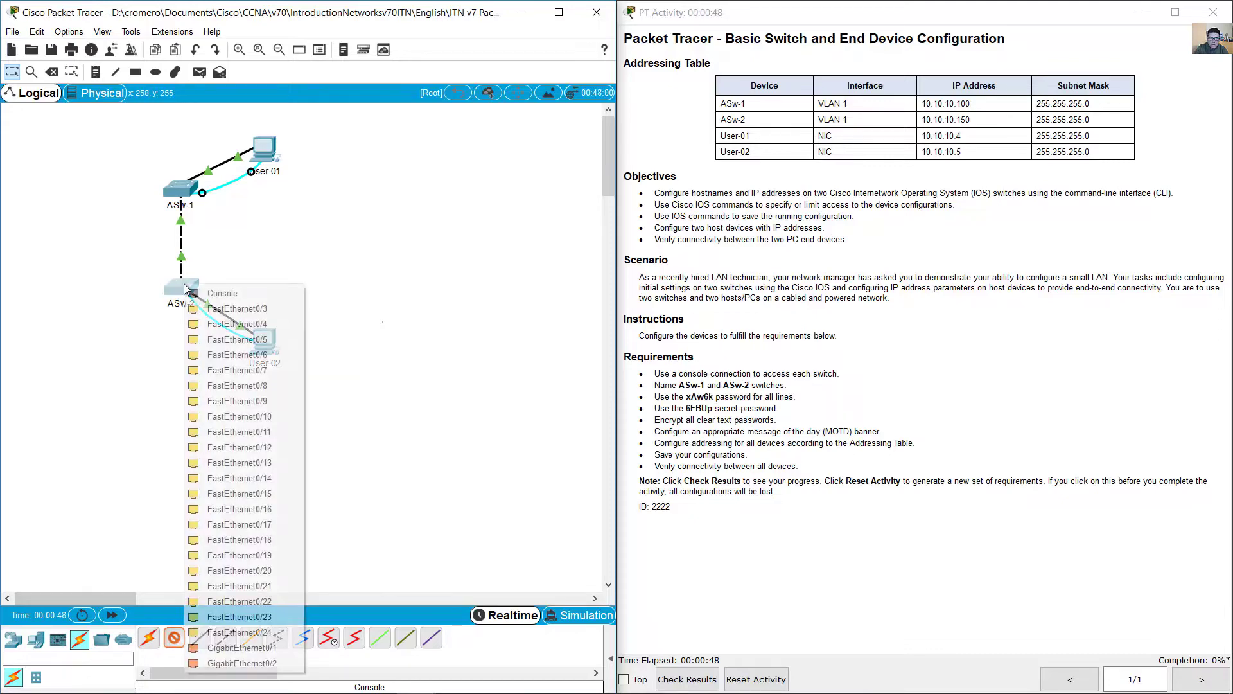
click(222, 293)
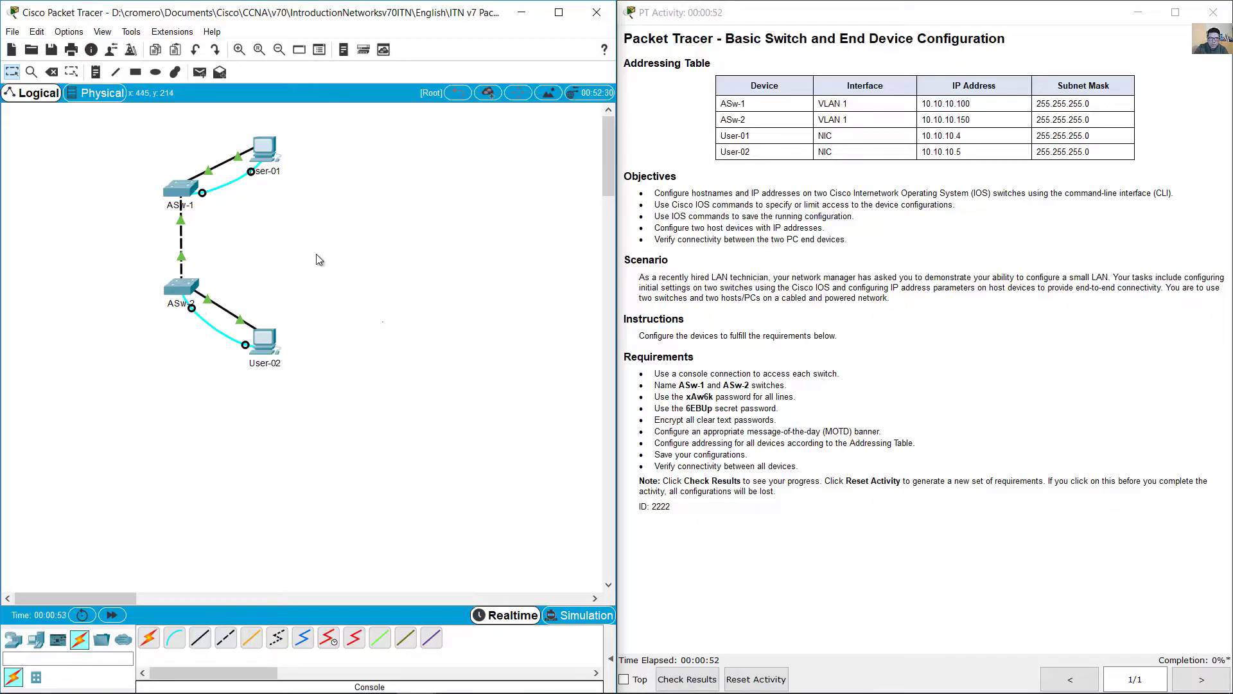
drag(611, 152, 609, 148)
double_click(275, 131)
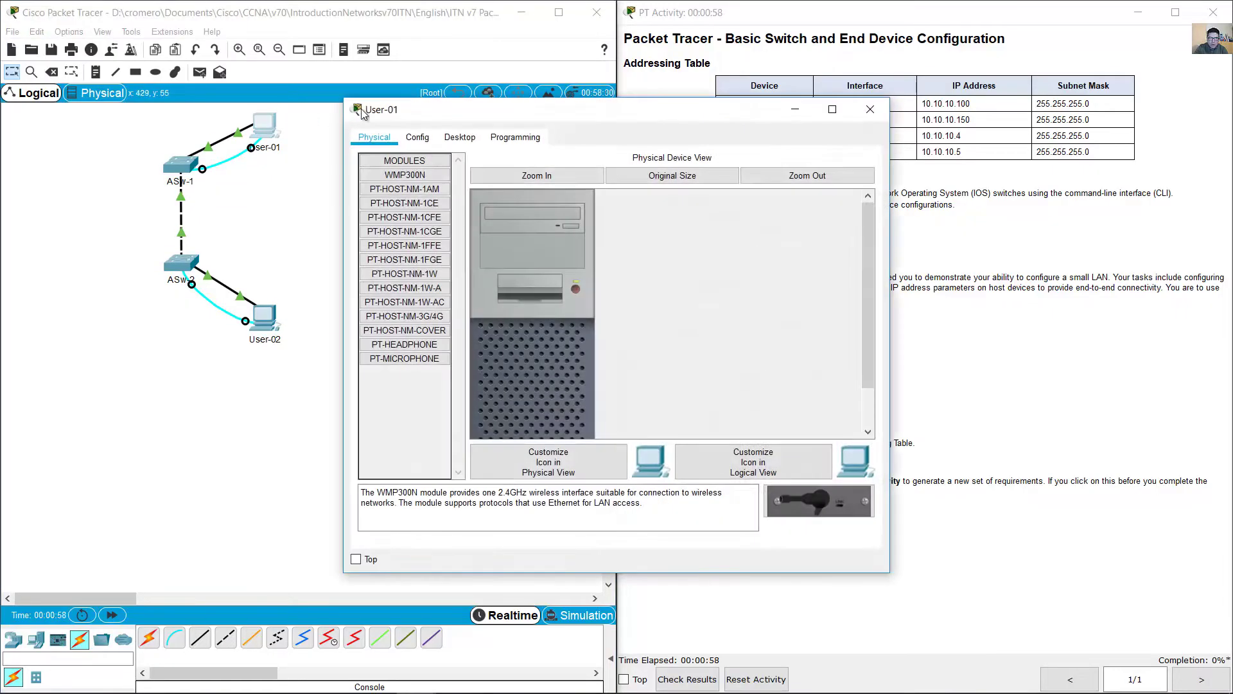
drag(387, 110, 76, 230)
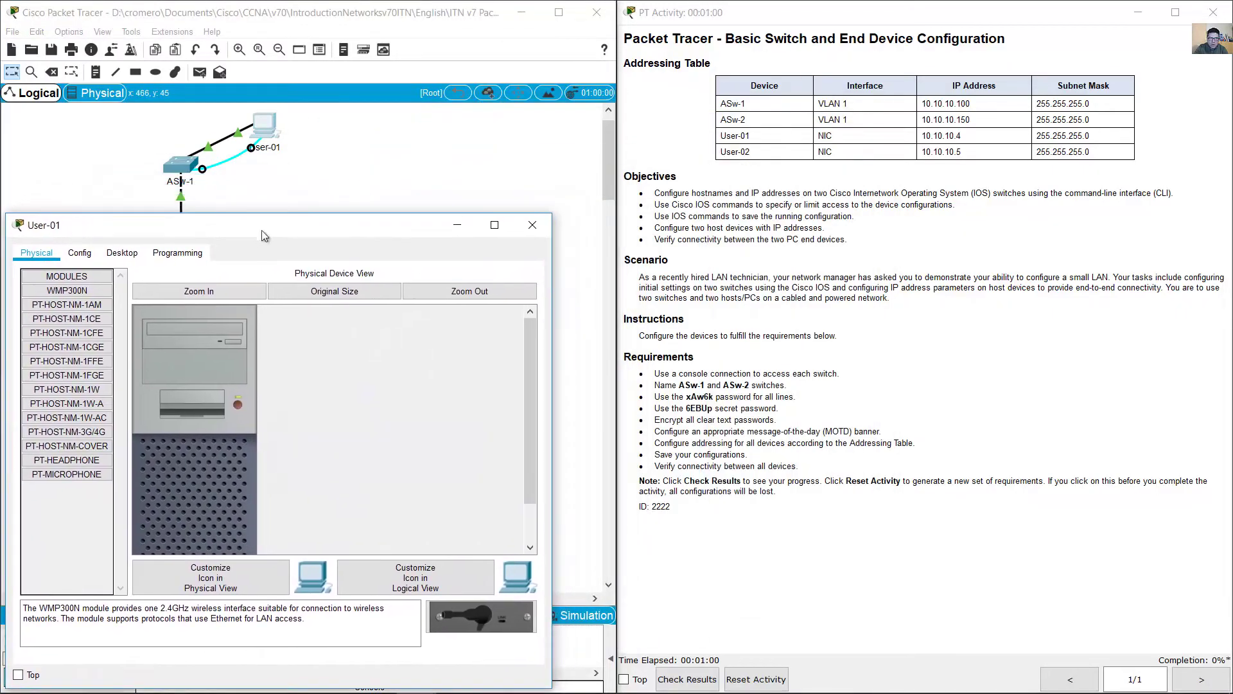
Open User-01's Terminal with default settings and wake the console to the Switch> prompt
drag(557, 216, 614, 359)
click(122, 384)
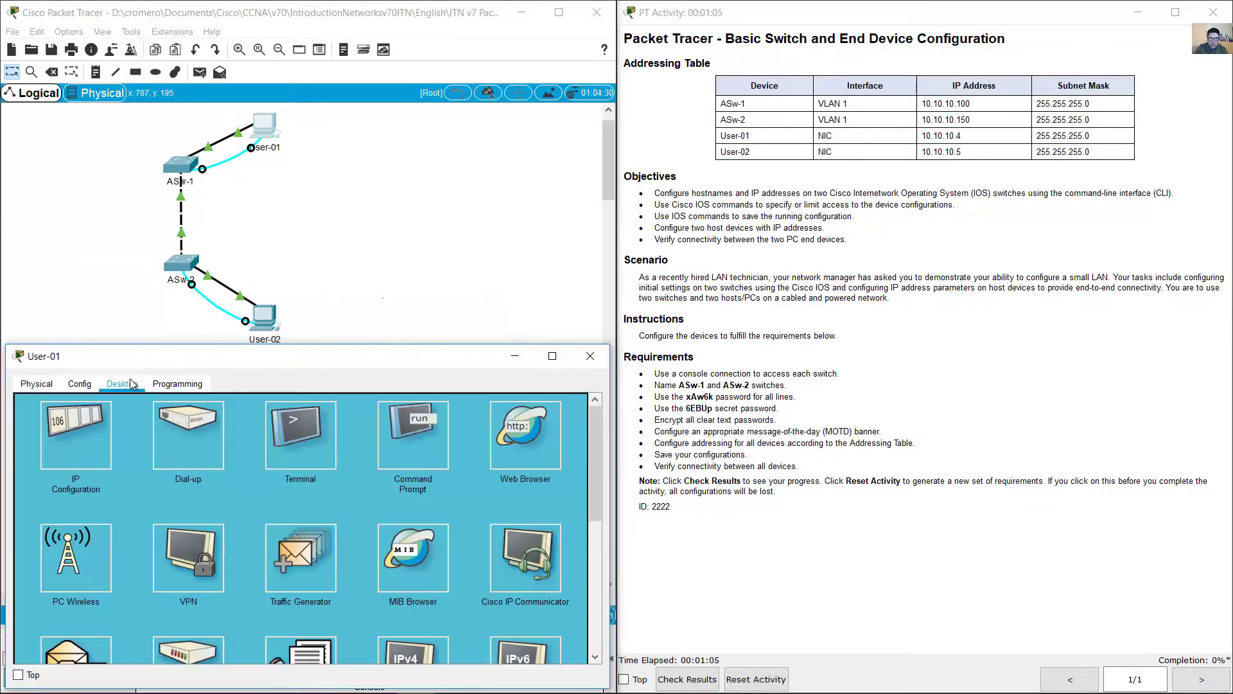
click(290, 437)
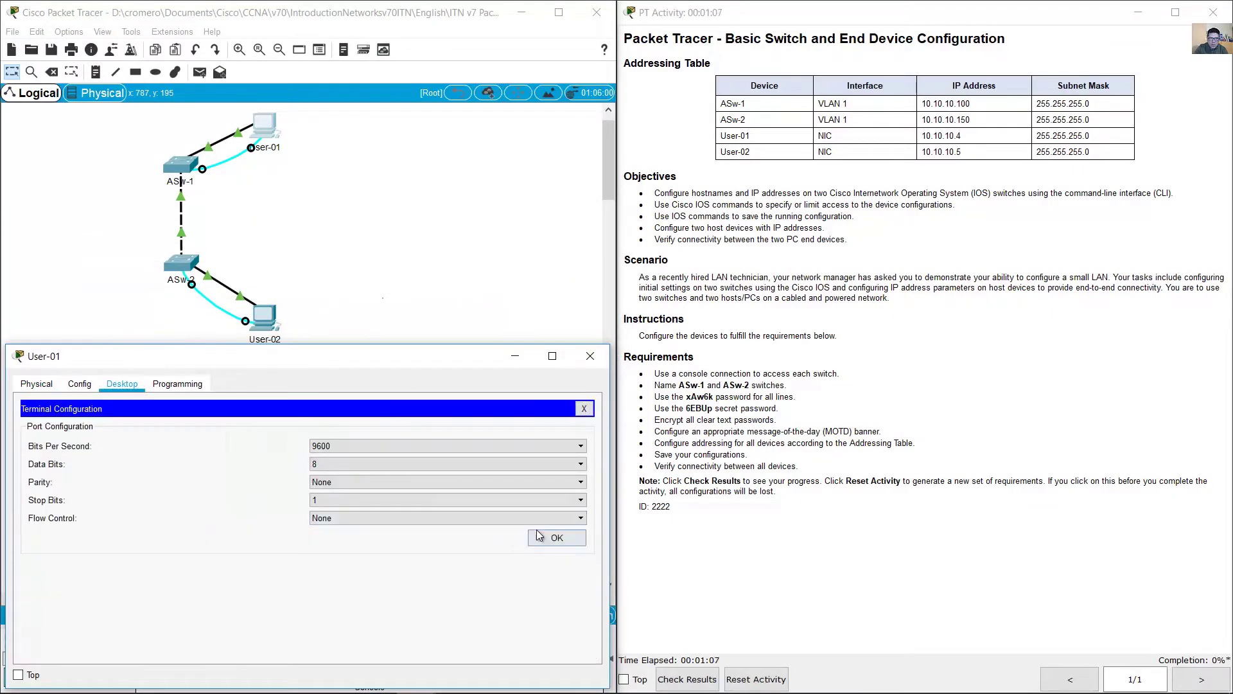
click(543, 538)
key(Return)
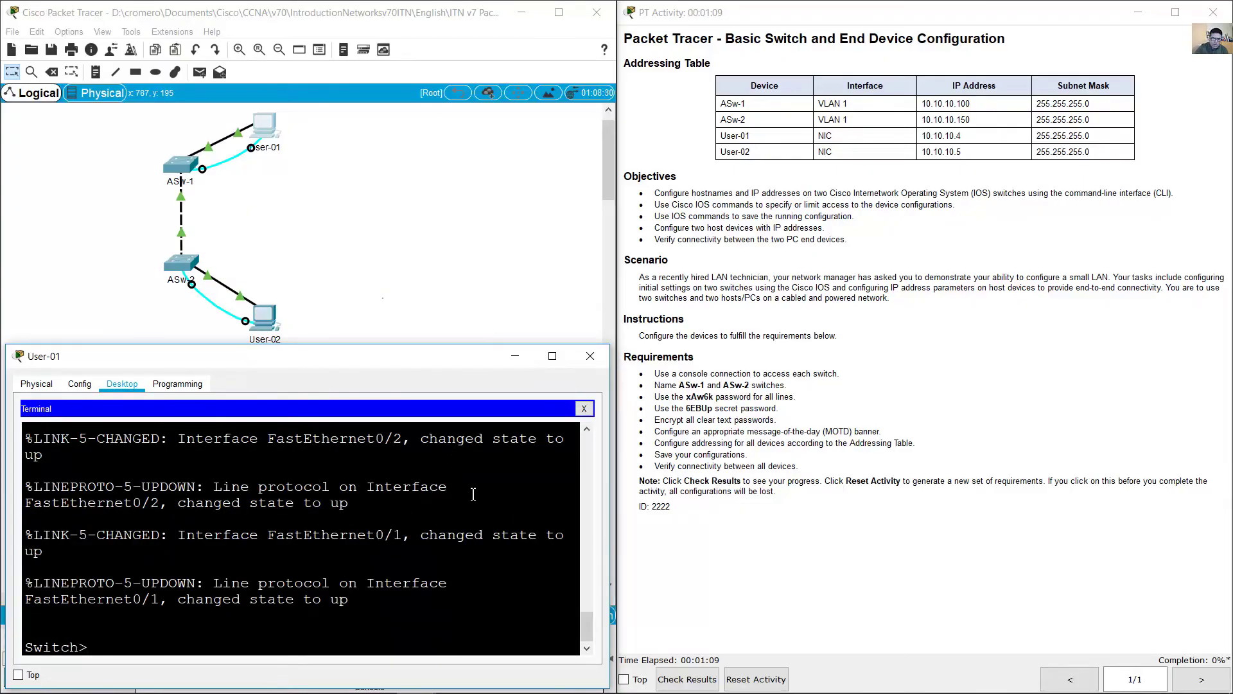
Review the console-connection and switch-naming requirements, then return to User-01's terminal
click(713, 370)
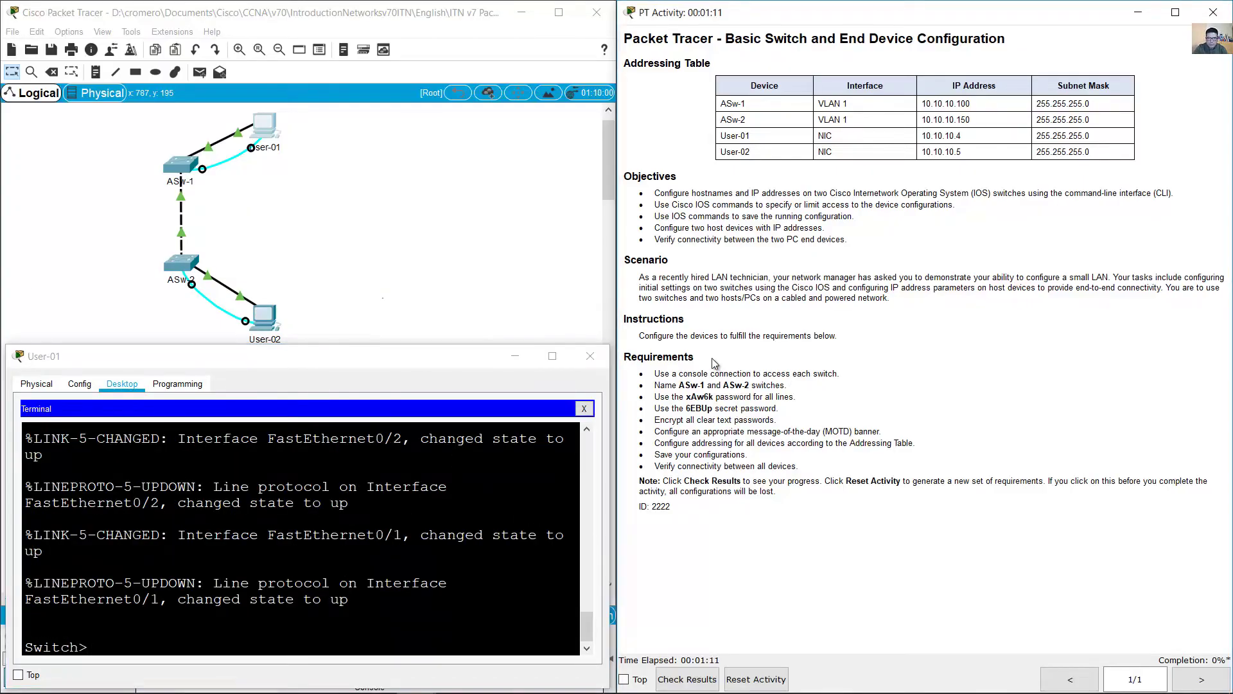
drag(661, 374, 827, 378)
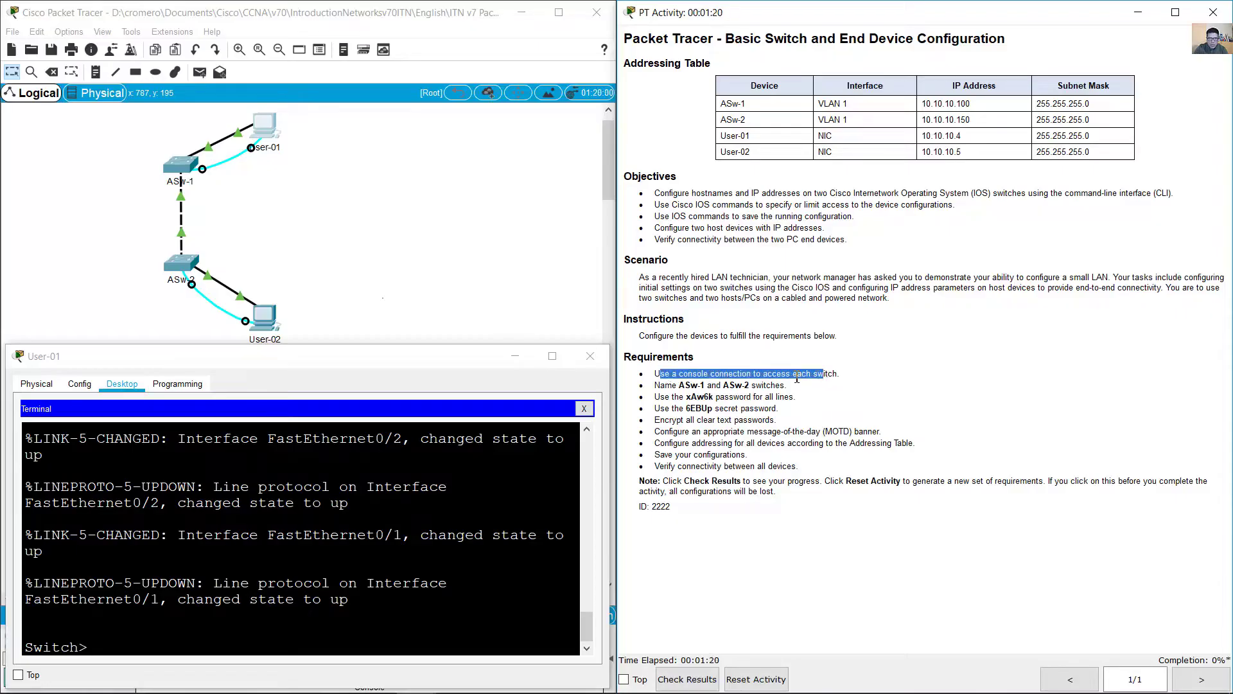
click(297, 247)
drag(365, 340, 156, 116)
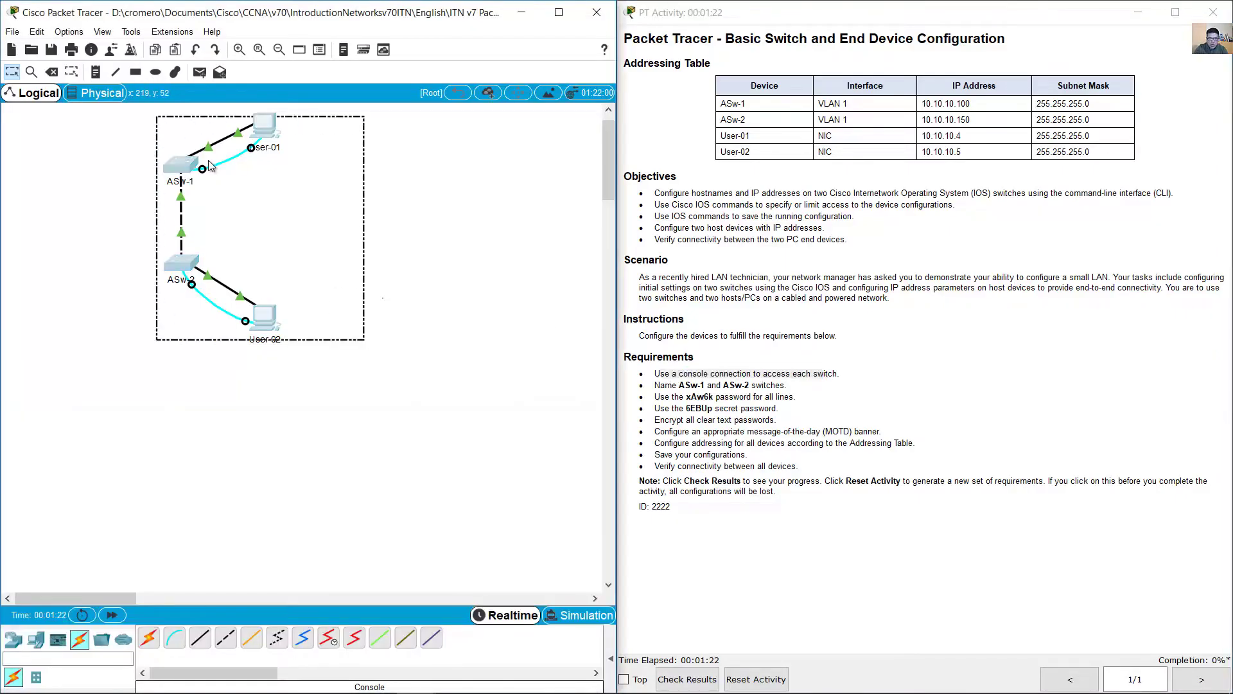
click(385, 417)
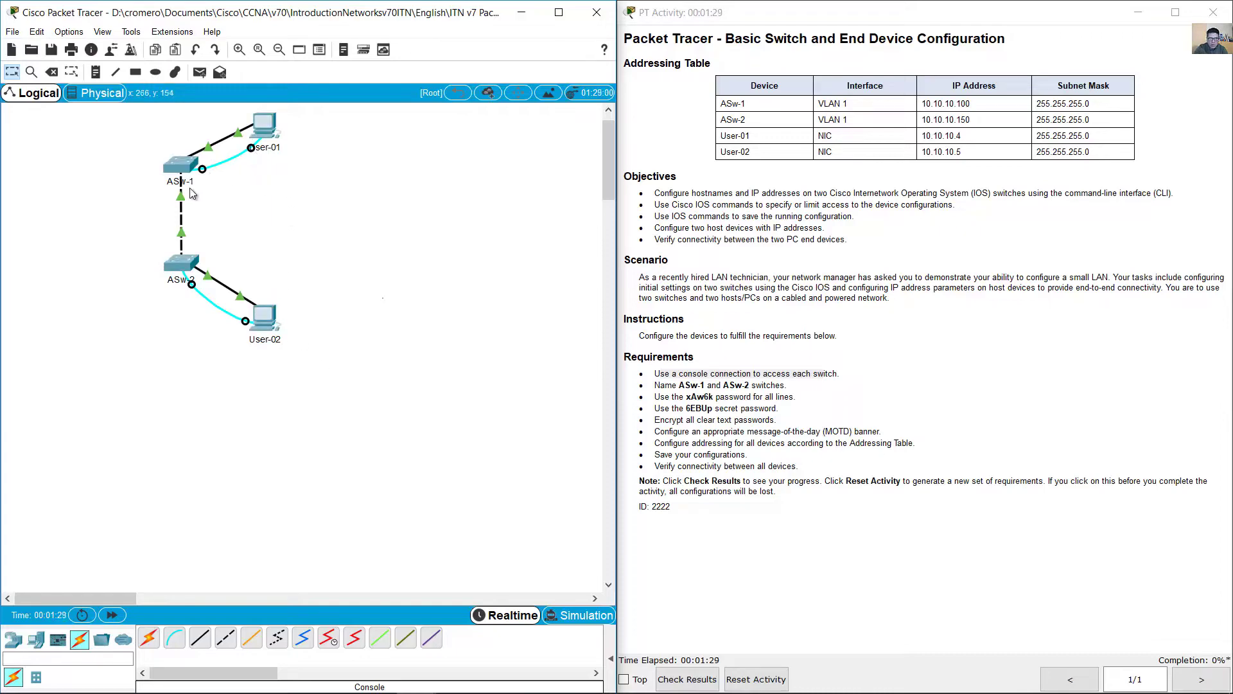
click(267, 126)
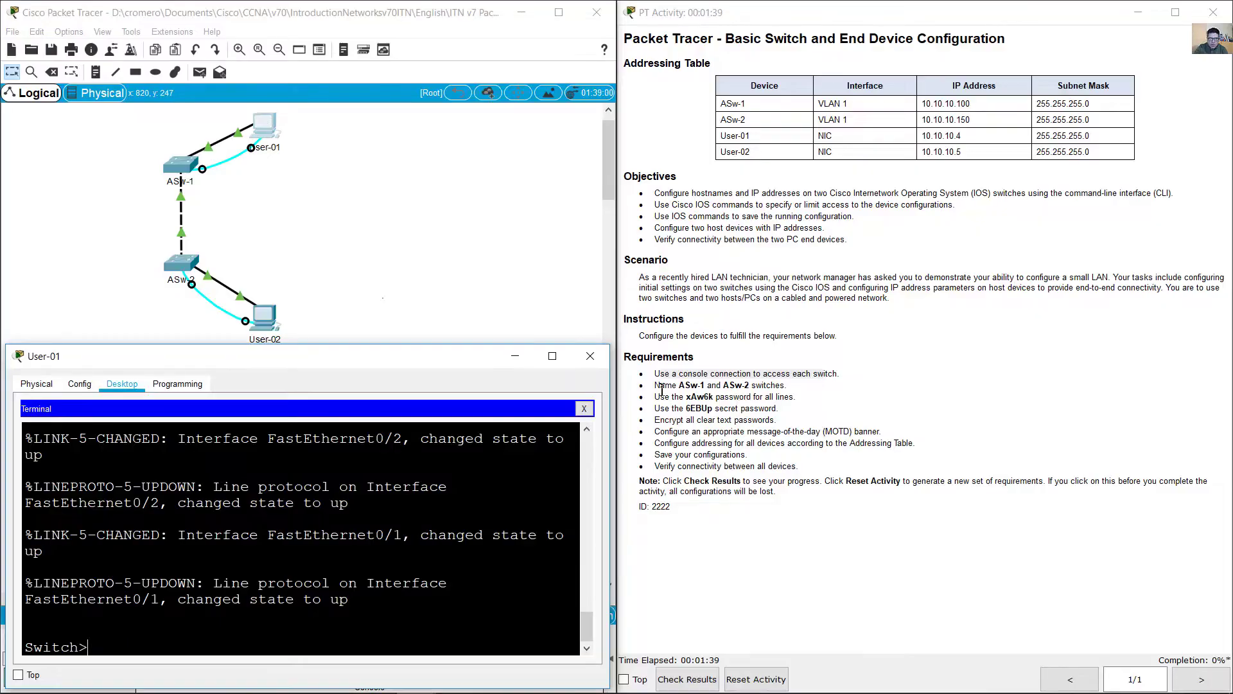
drag(661, 390, 800, 389)
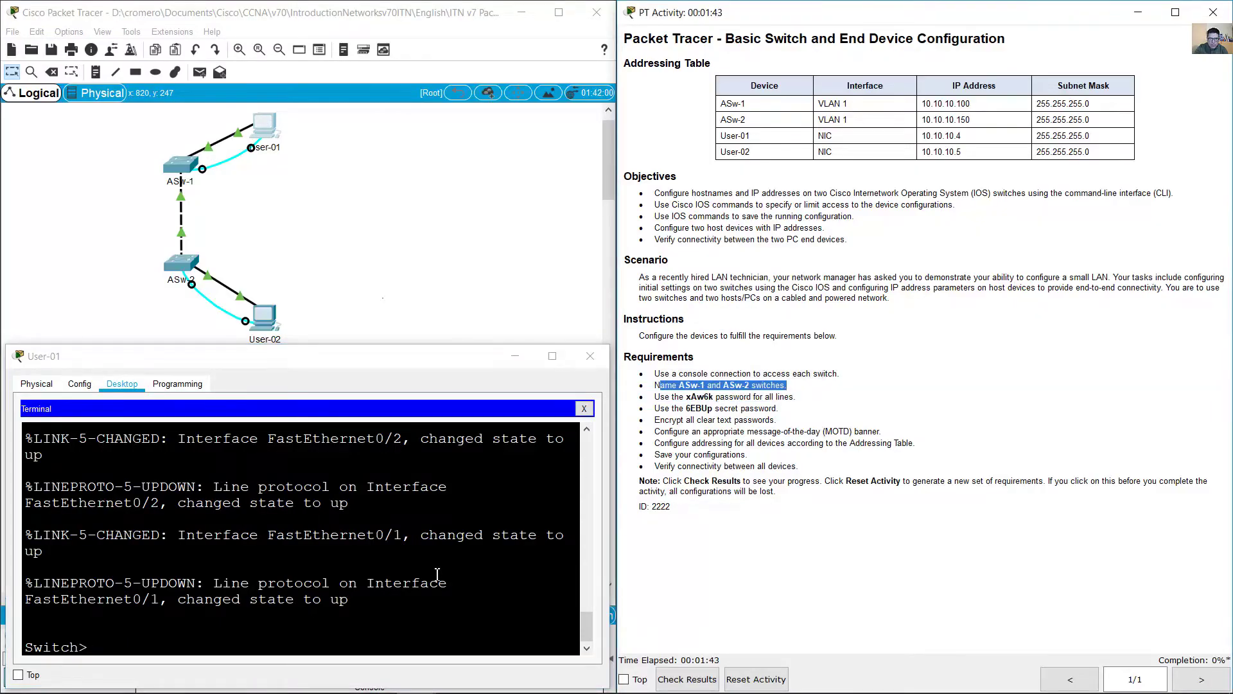
click(324, 648)
Enter global configuration mode and rename the switch to ASw-1
text(enable)
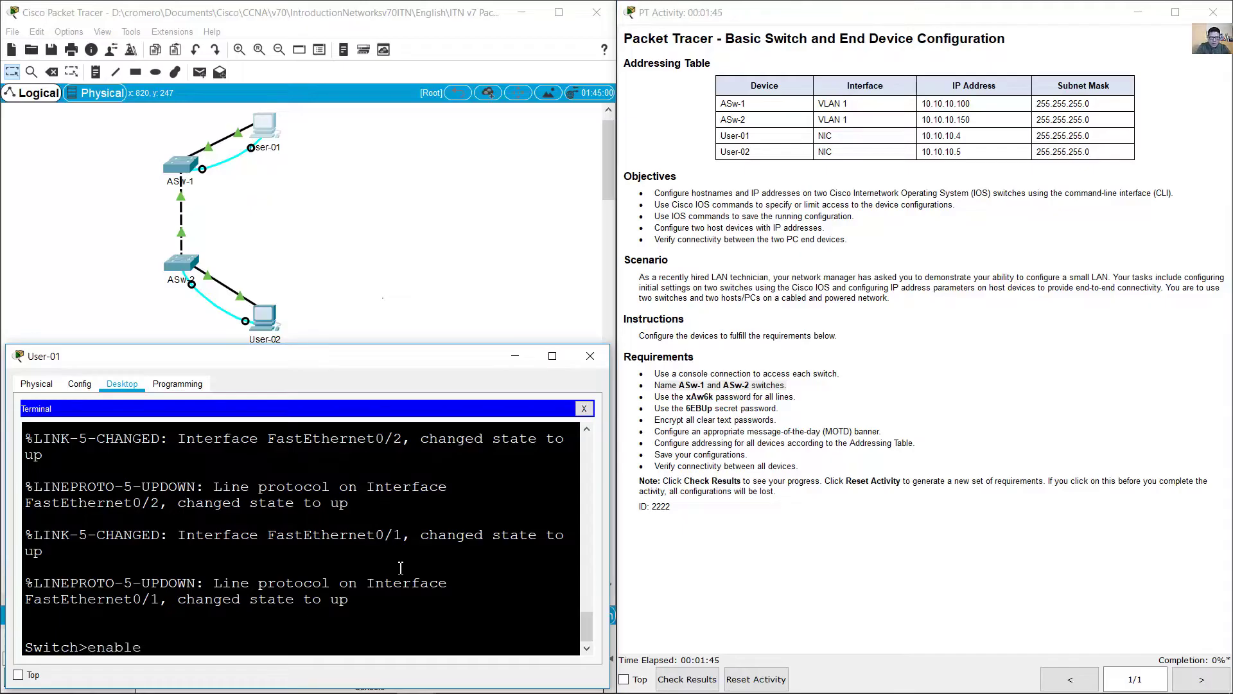
key(Return)
text(conf term)
key(Return)
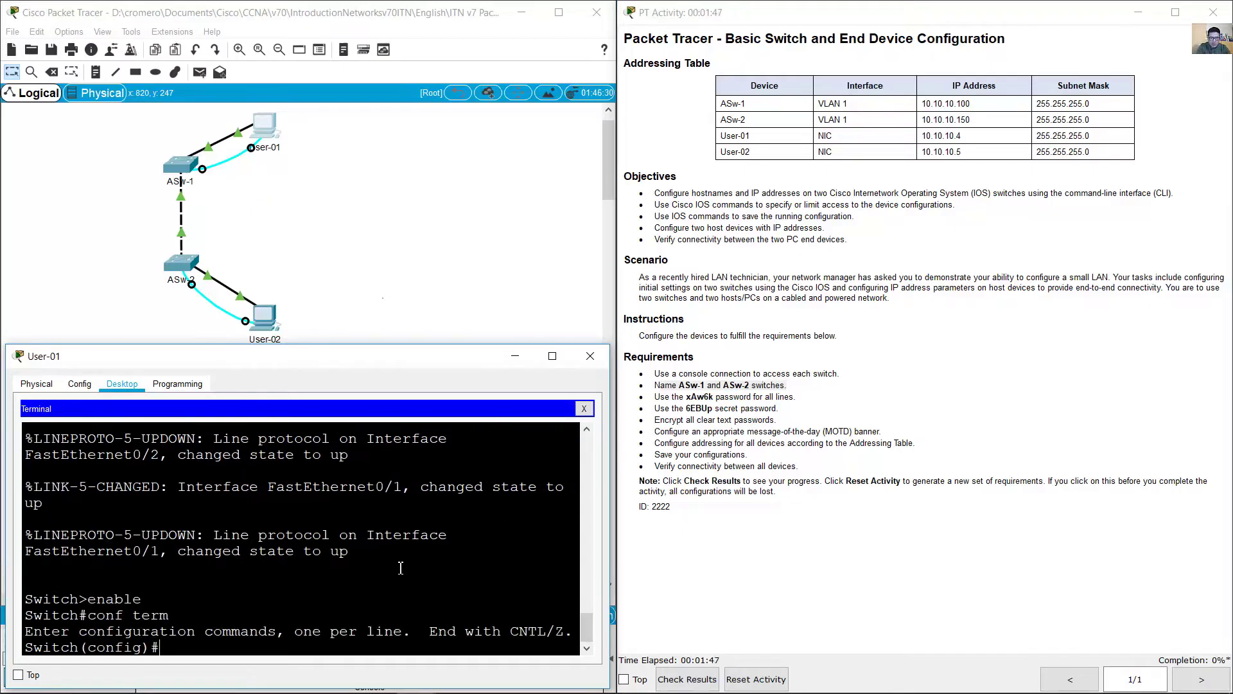
text(hostname ASw-1)
key(Return)
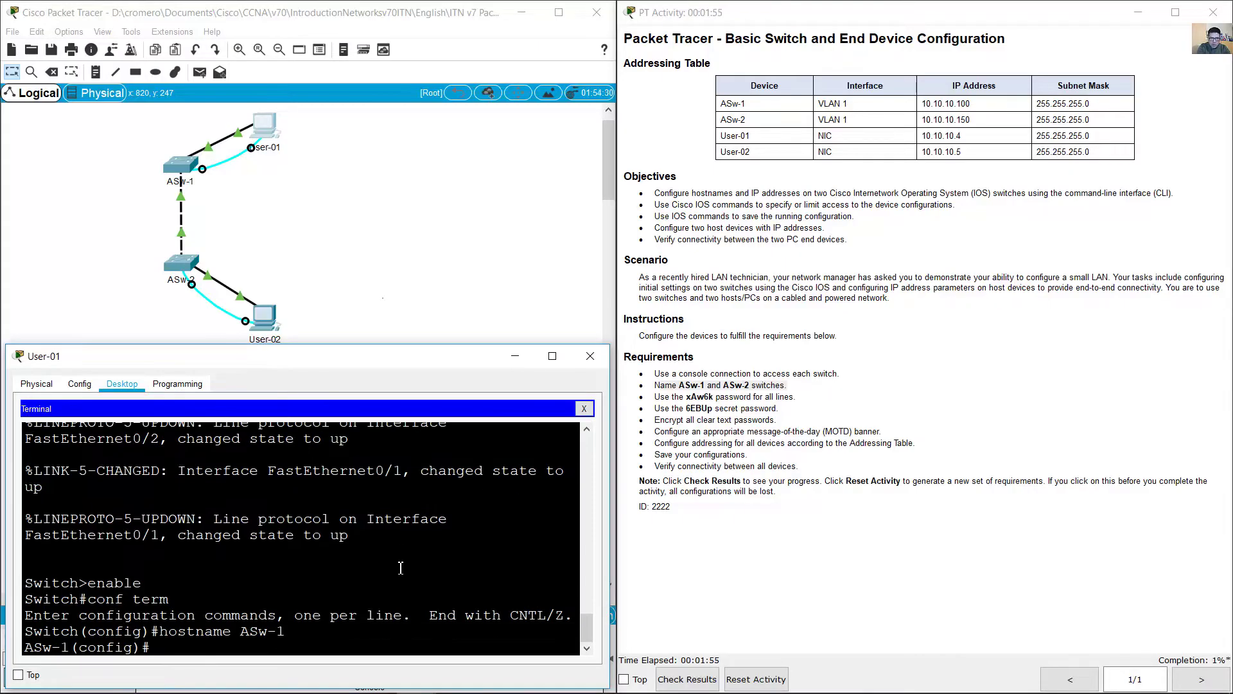
drag(652, 396, 814, 394)
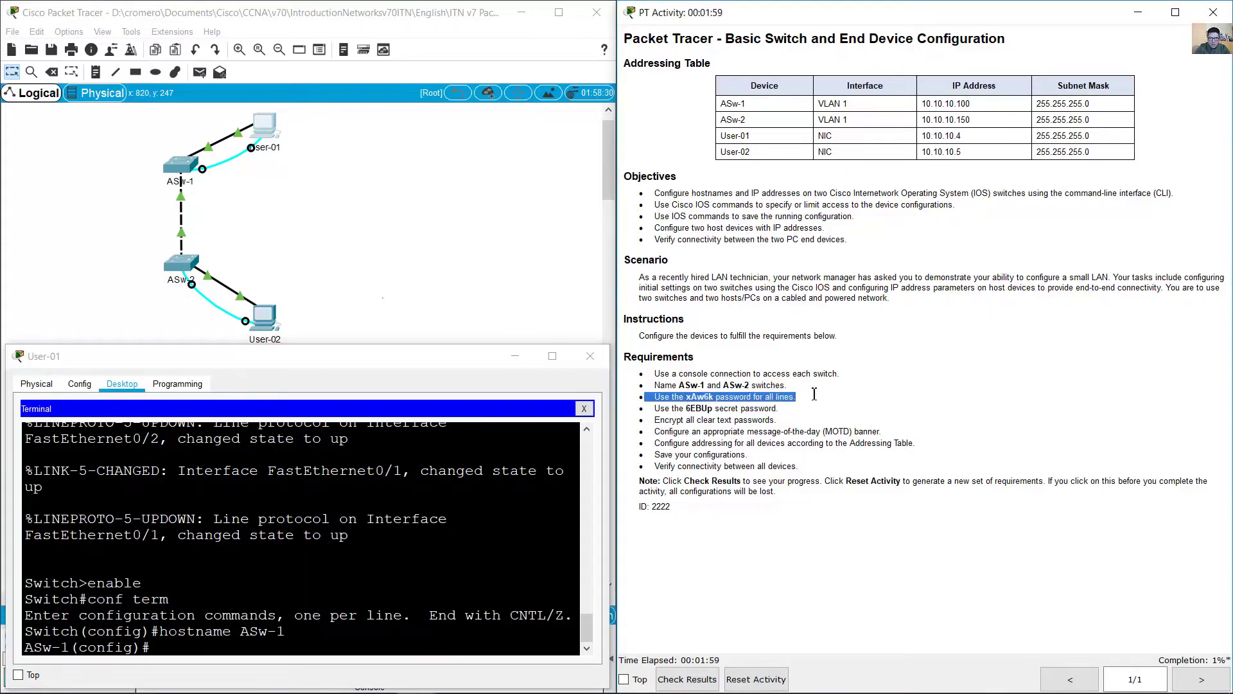
click(154, 646)
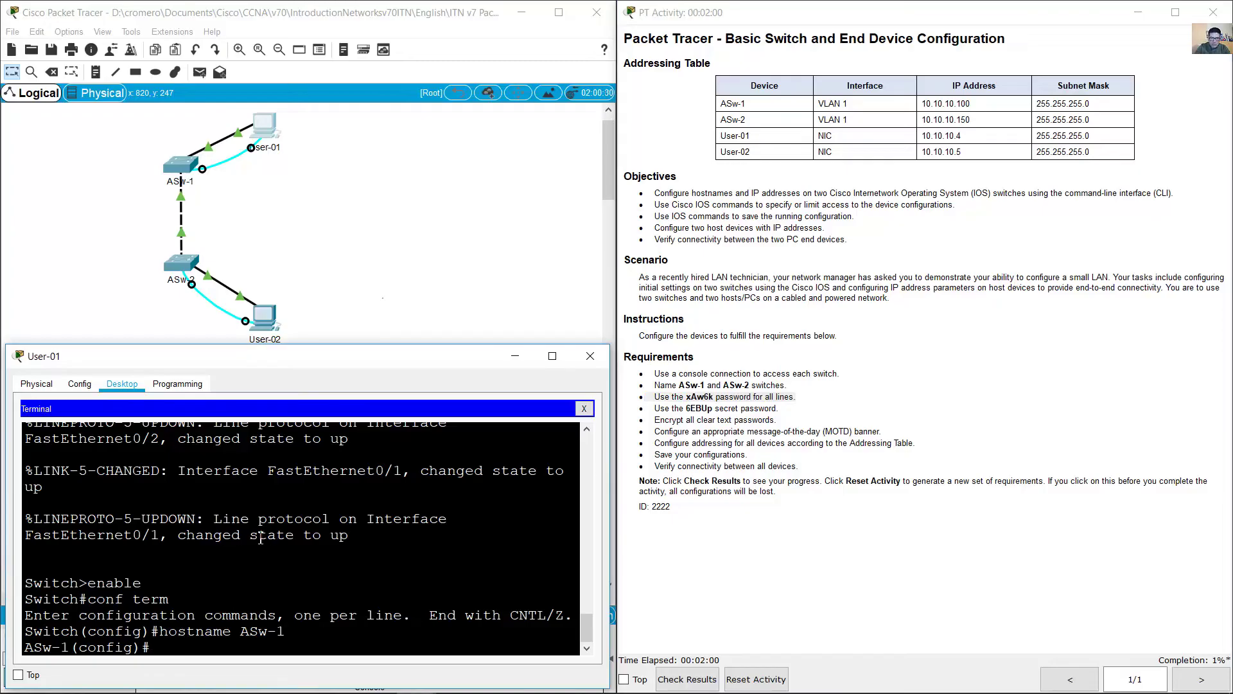
Set the required line password with login on console line 0
key(Return)
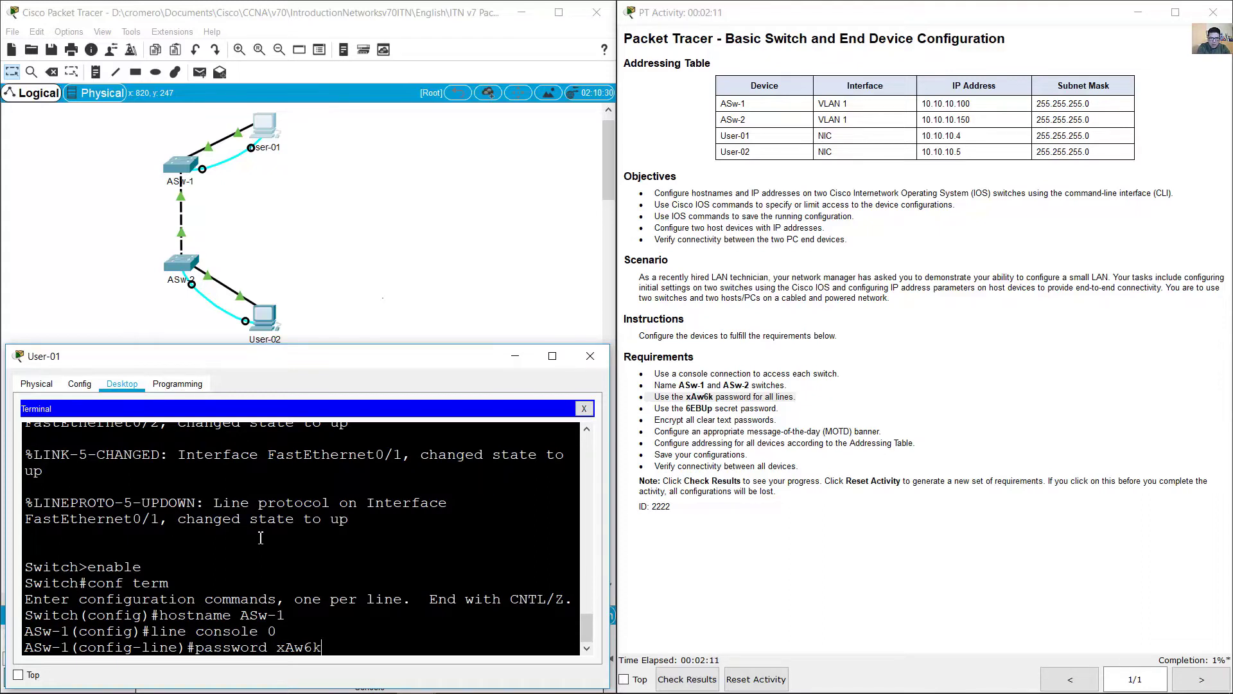
key(Return)
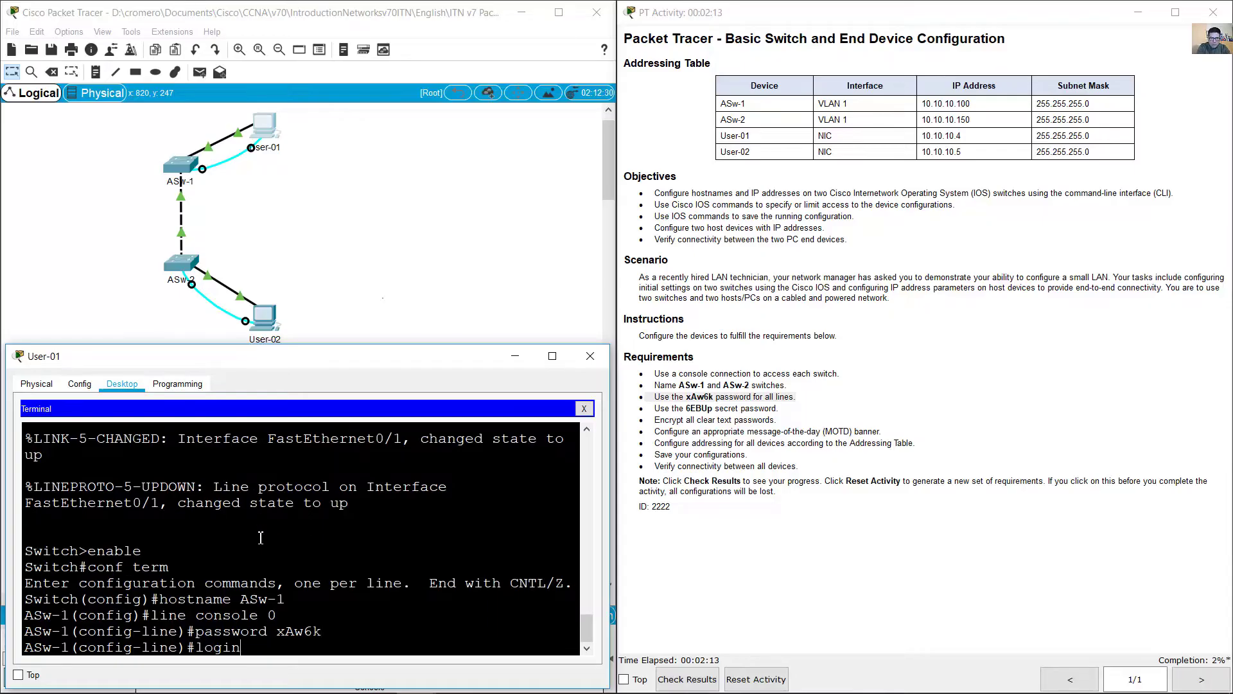
key(Return)
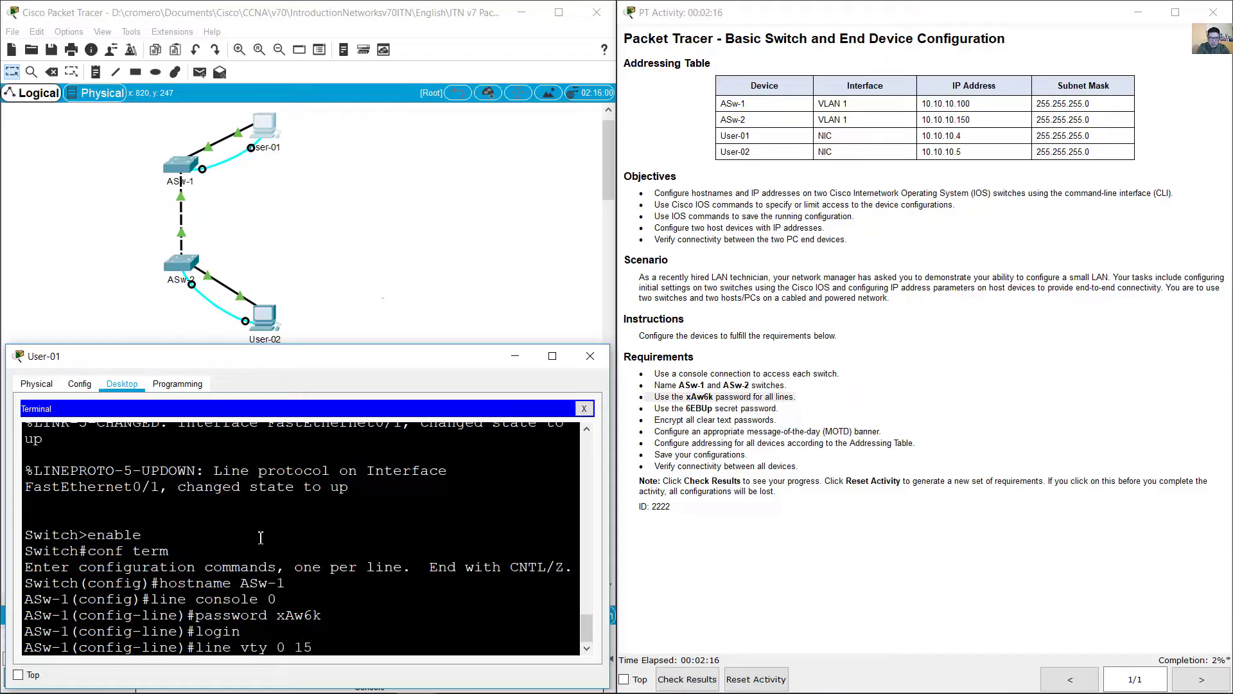
Apply the same password with login to vty lines 0–15, then exit line configuration
key(Return)
key(Return)
key(Return)
key(Return)
click(662, 409)
drag(662, 410, 779, 410)
click(255, 612)
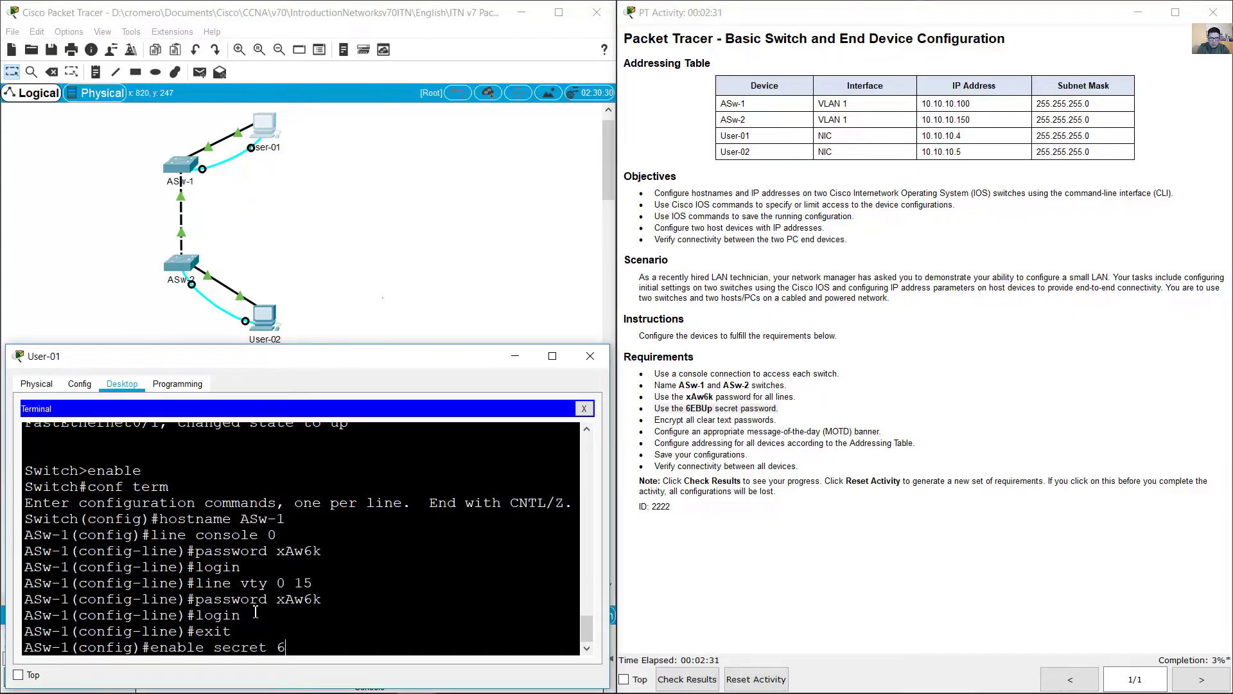
Set ASw-1's enable secret and turn on service password-encryption
key(Return)
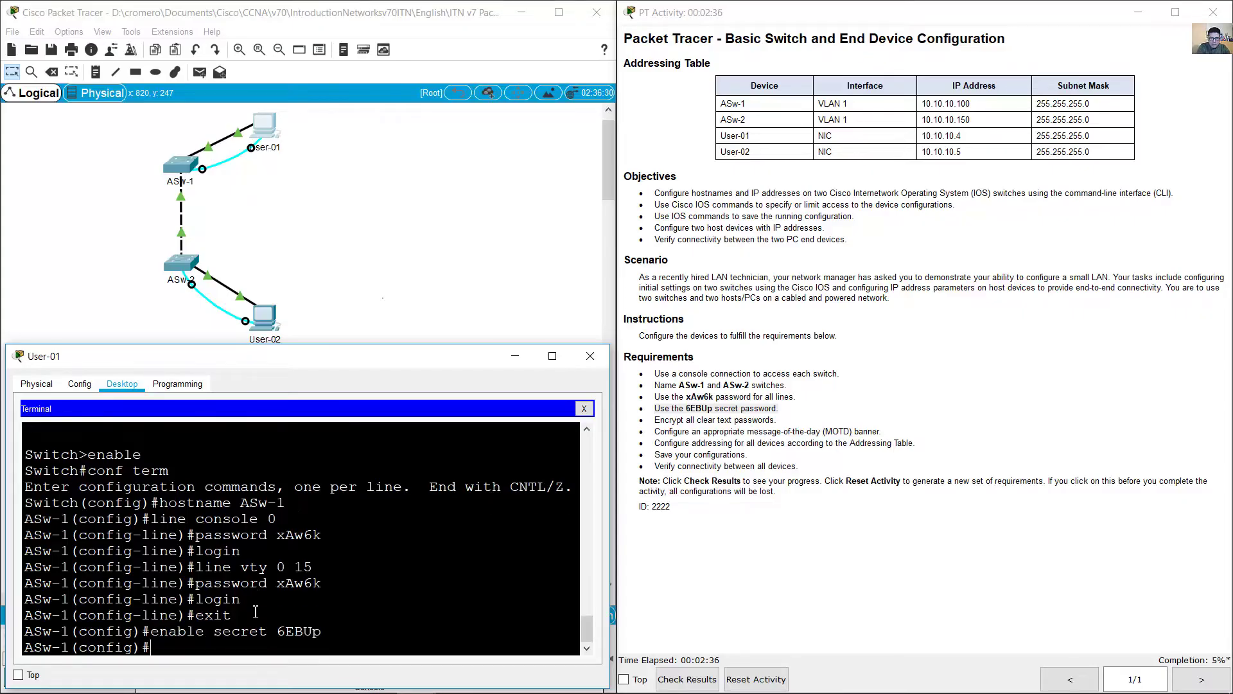
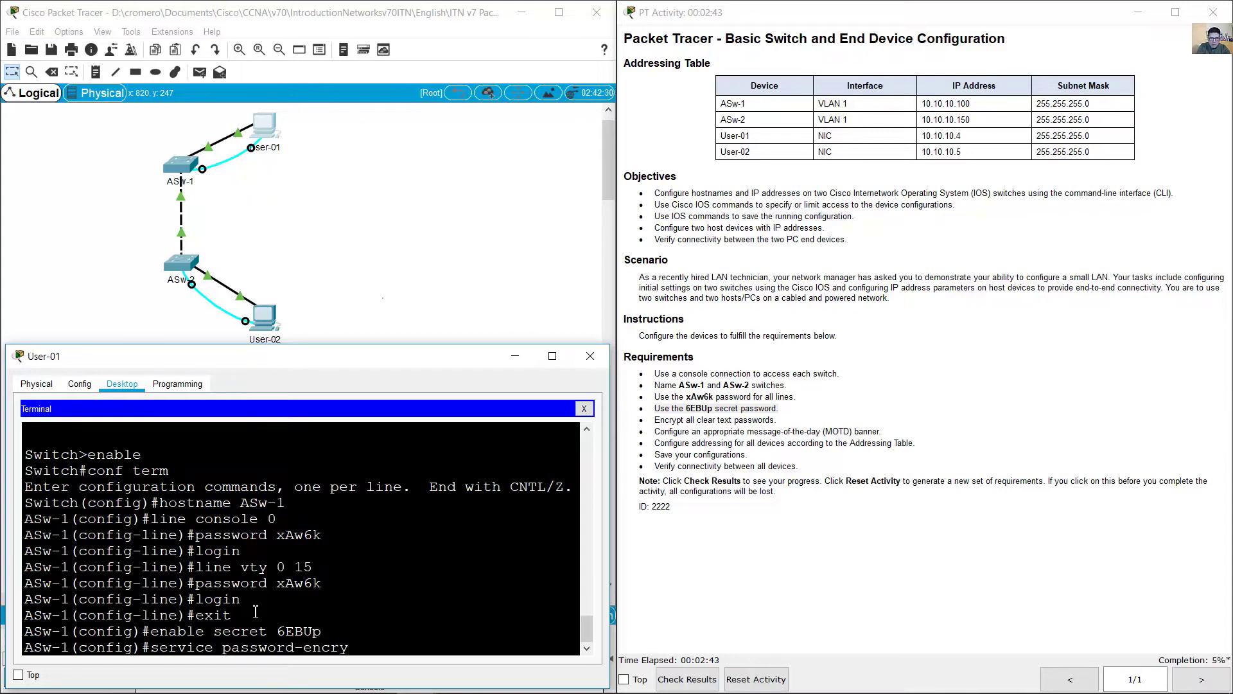
key(Return)
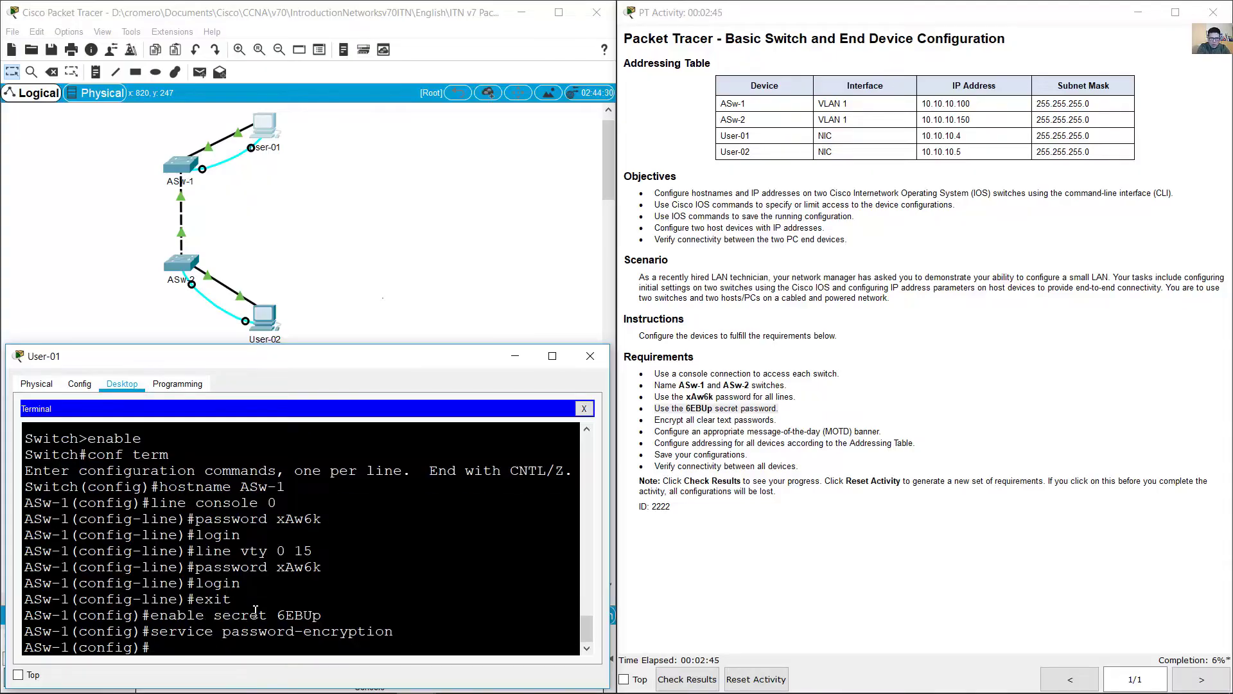
Add the MOTD banner 'Unauthorized Access is Prohibited' with # as delimiter
text(banner mo)
text(td)
text( #Un)
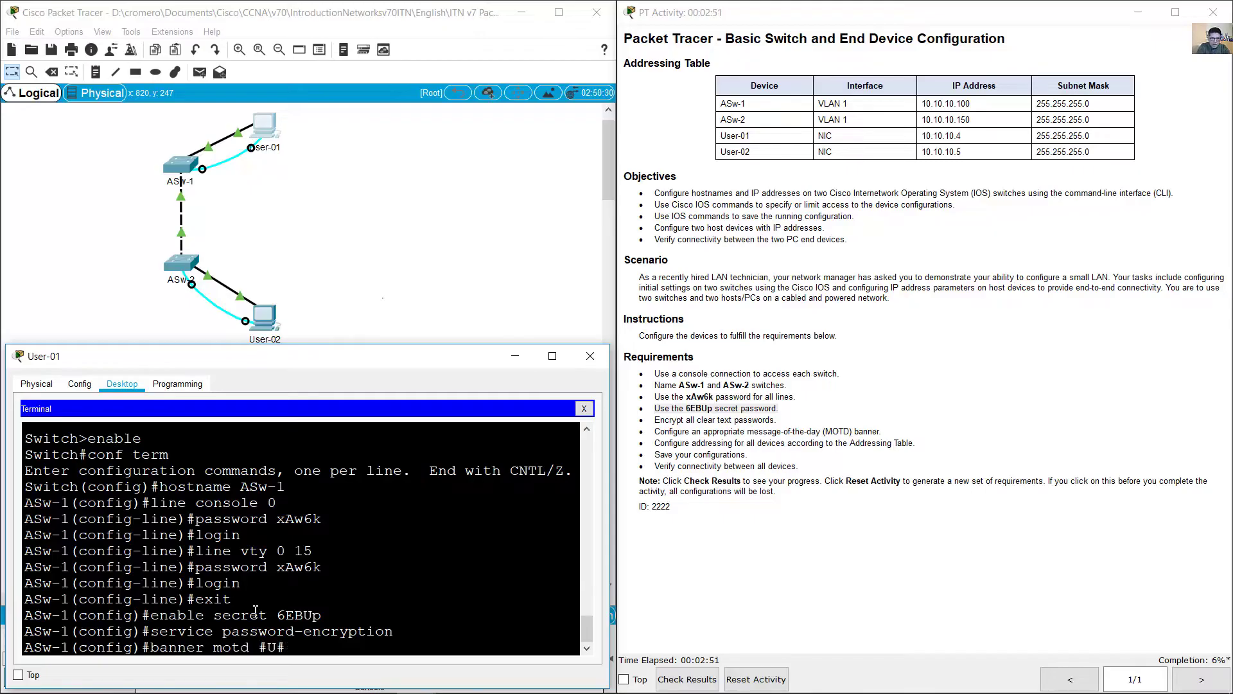
text(authorizw)
key(BackSpace)
text(ed Access is Prohibited)
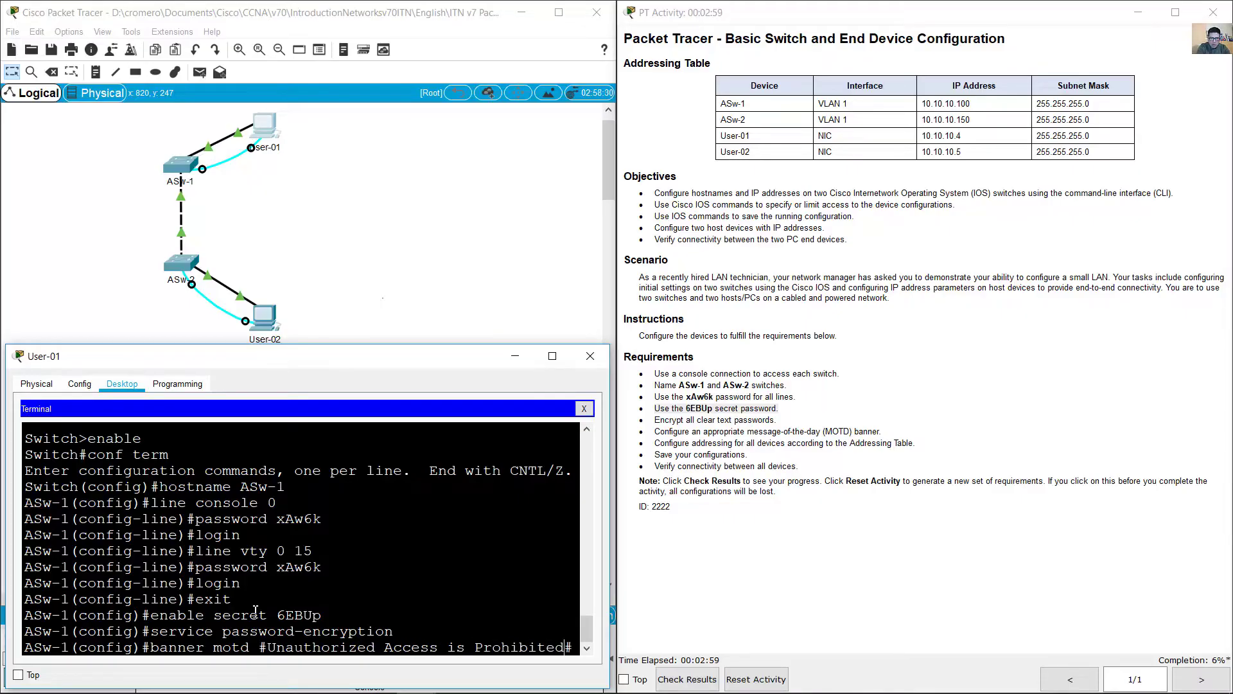
key(Return)
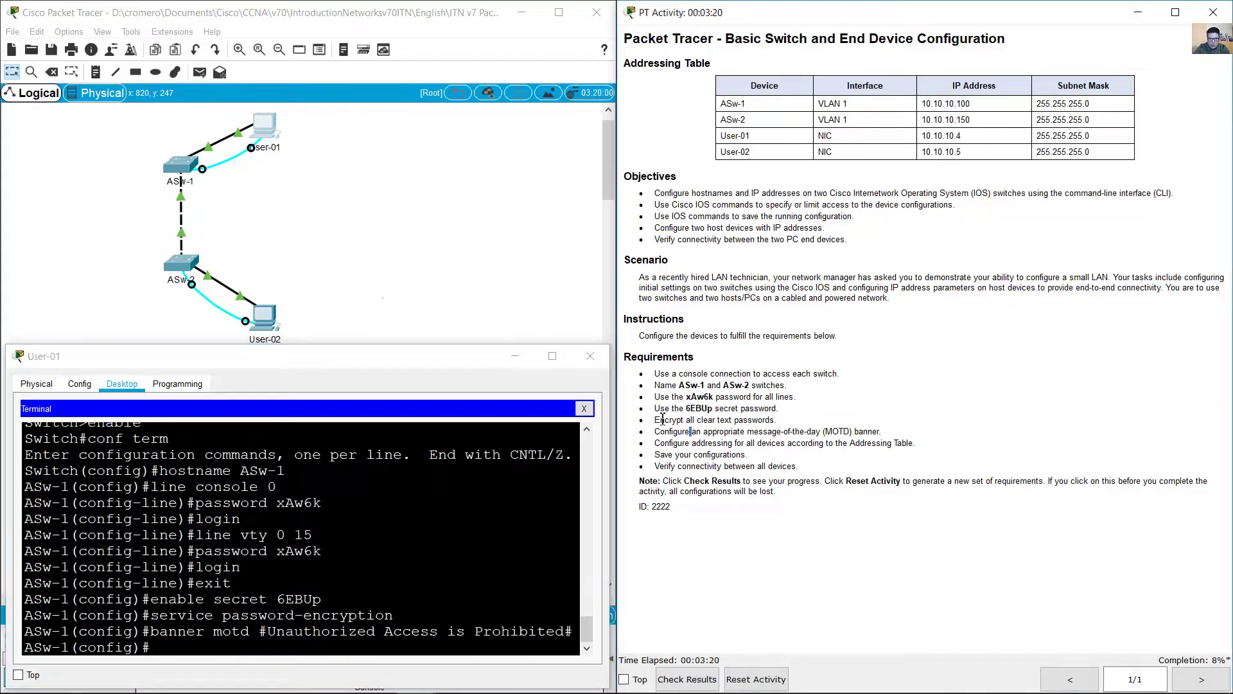
Review the encryption and addressing requirements and ASw-1's addressing table entry
drag(661, 420, 864, 431)
drag(654, 443, 749, 457)
click(420, 597)
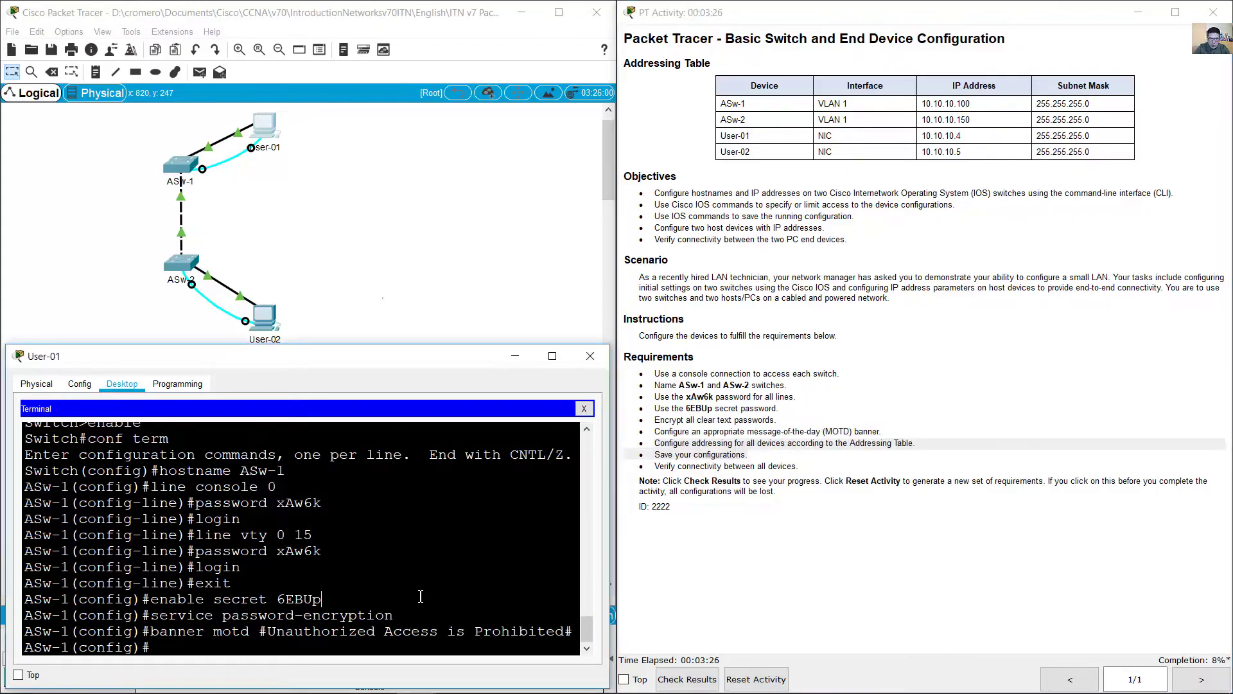
click(738, 107)
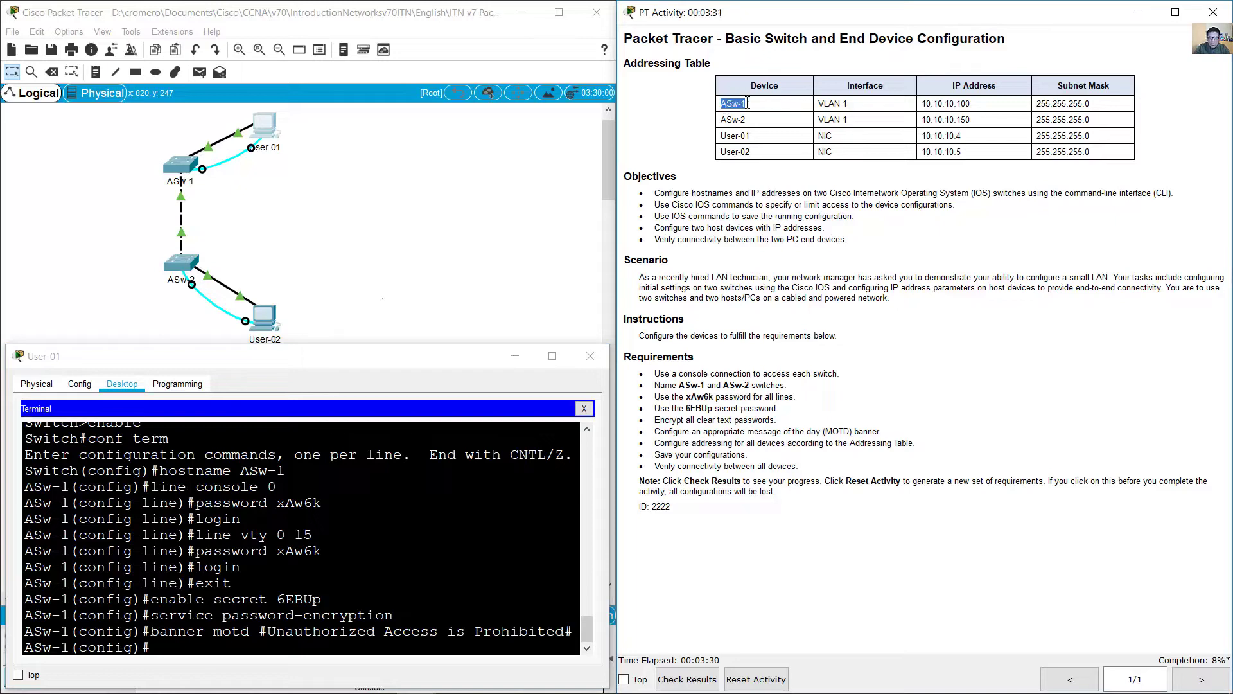
drag(721, 104, 834, 100)
click(453, 480)
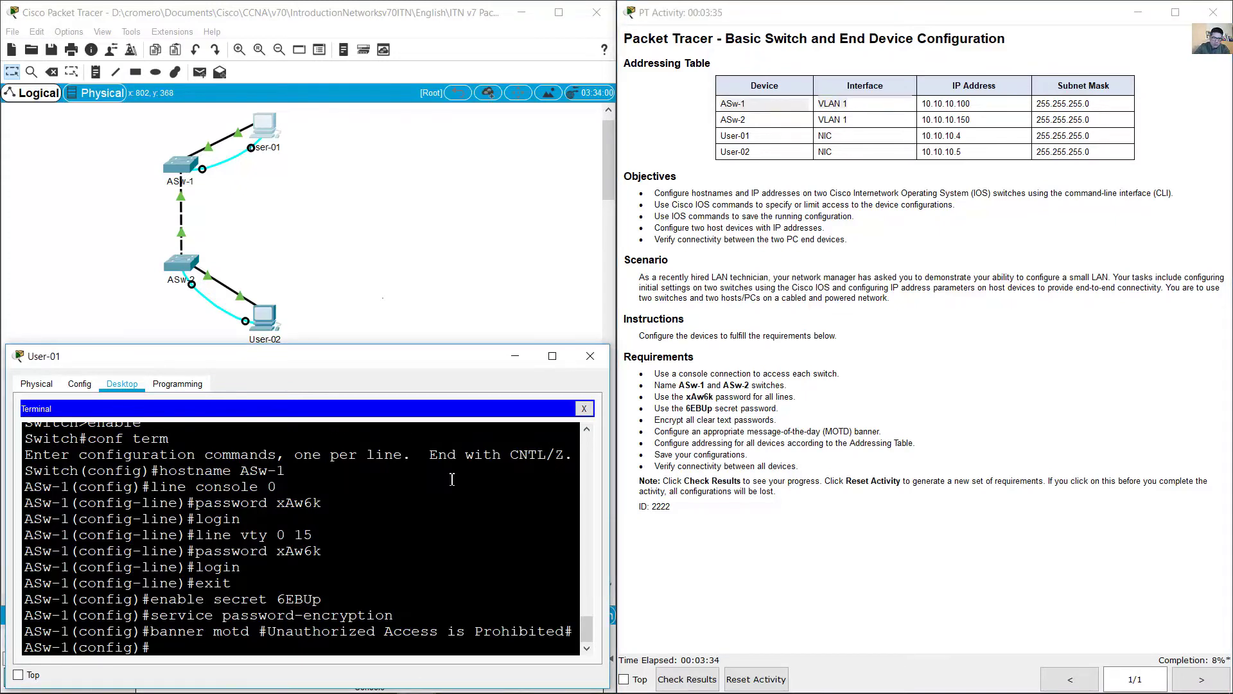
Assign interface VLAN 1 address 10.10.10.100 255.255.255.0 and enable it with no shutdown
text(int vlan 1)
key(Return)
text(ip address 10.10.10.100)
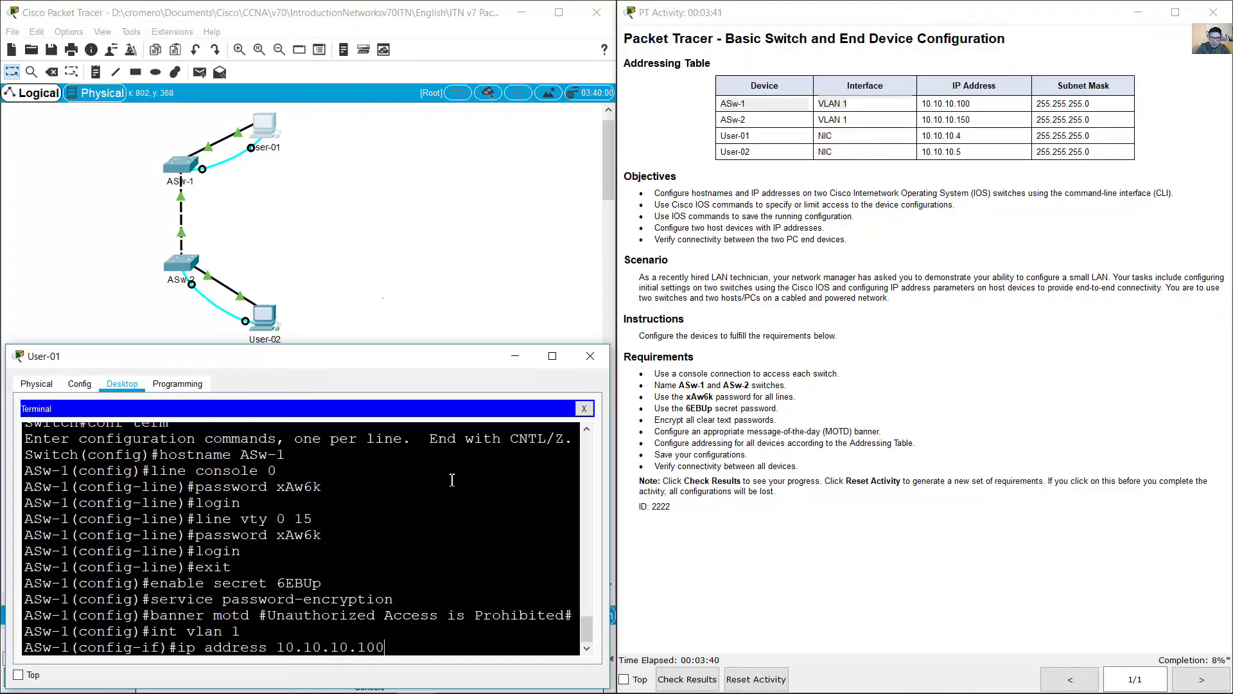
text( 255.255.255.0)
key(Return)
text(n oshutdown)
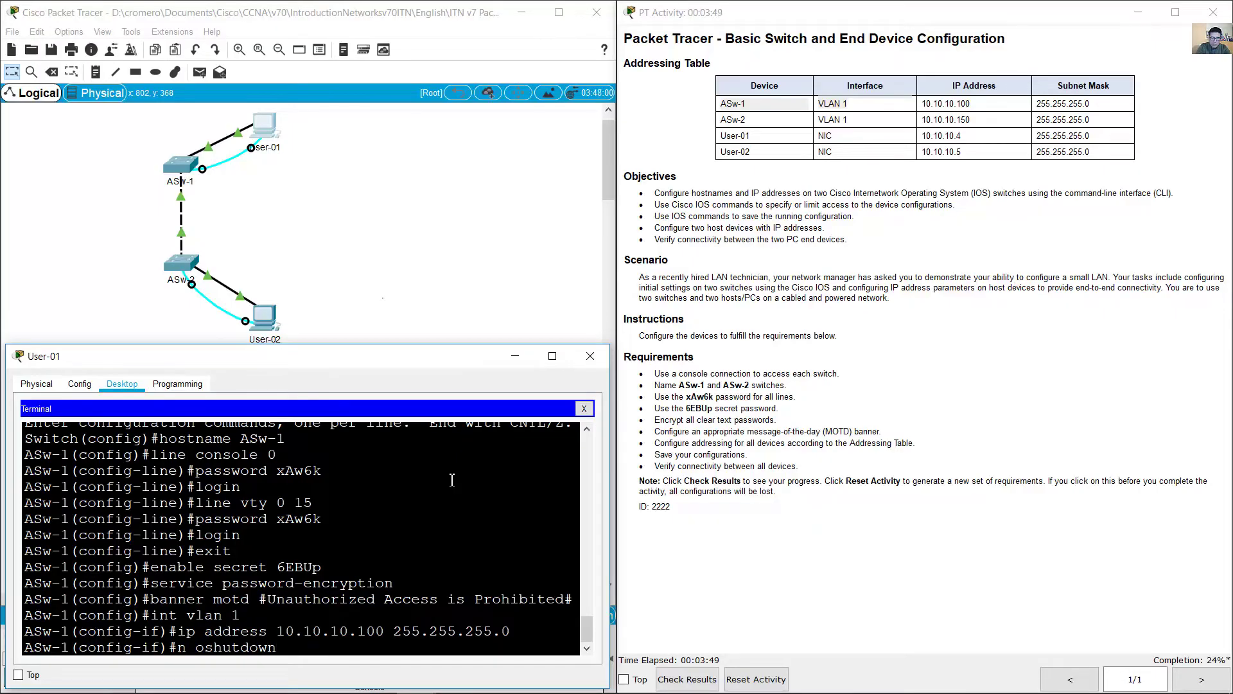
key(BackSpace)
key(BackSpace)
key(BackSpace)
key(BackSpace)
key(BackSpace)
key(BackSpace)
key(BackSpace)
key(BackSpace)
key(BackSpace)
key(BackSpace)
text(o shutdown)
key(Return)
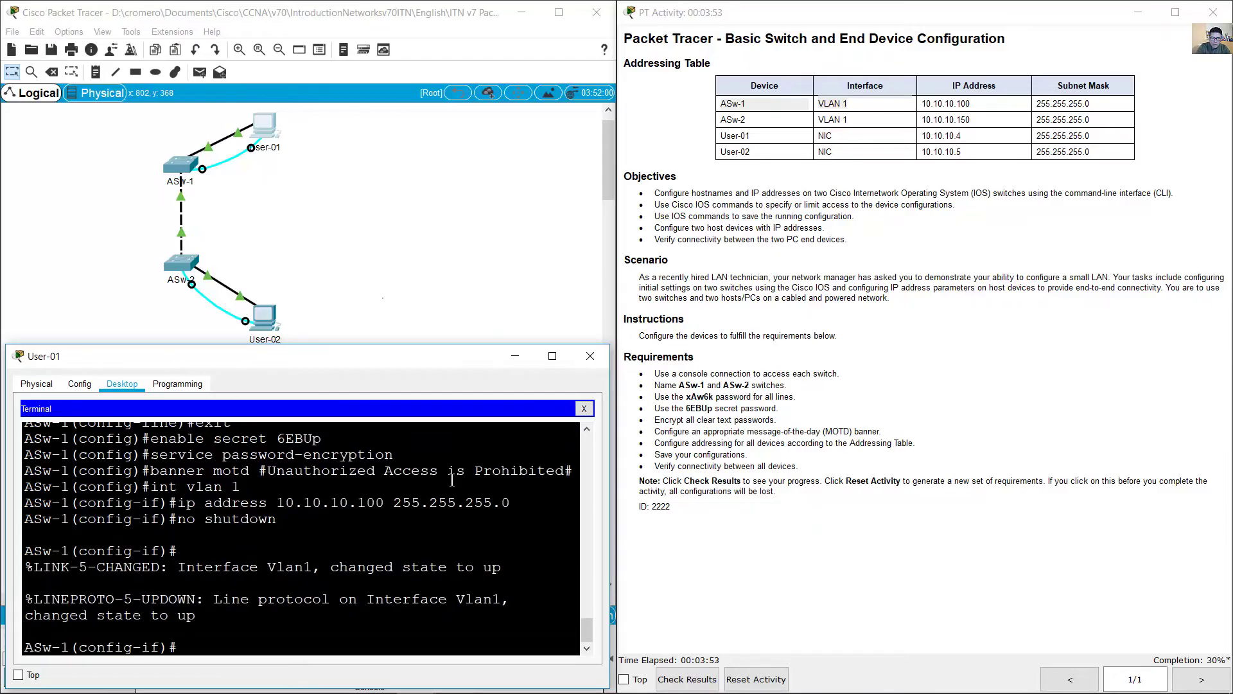
Leave configuration mode and copy running-config to startup-config
text(end)
key(Return)
text(copy running-config startup-config)
key(Return)
key(Return)
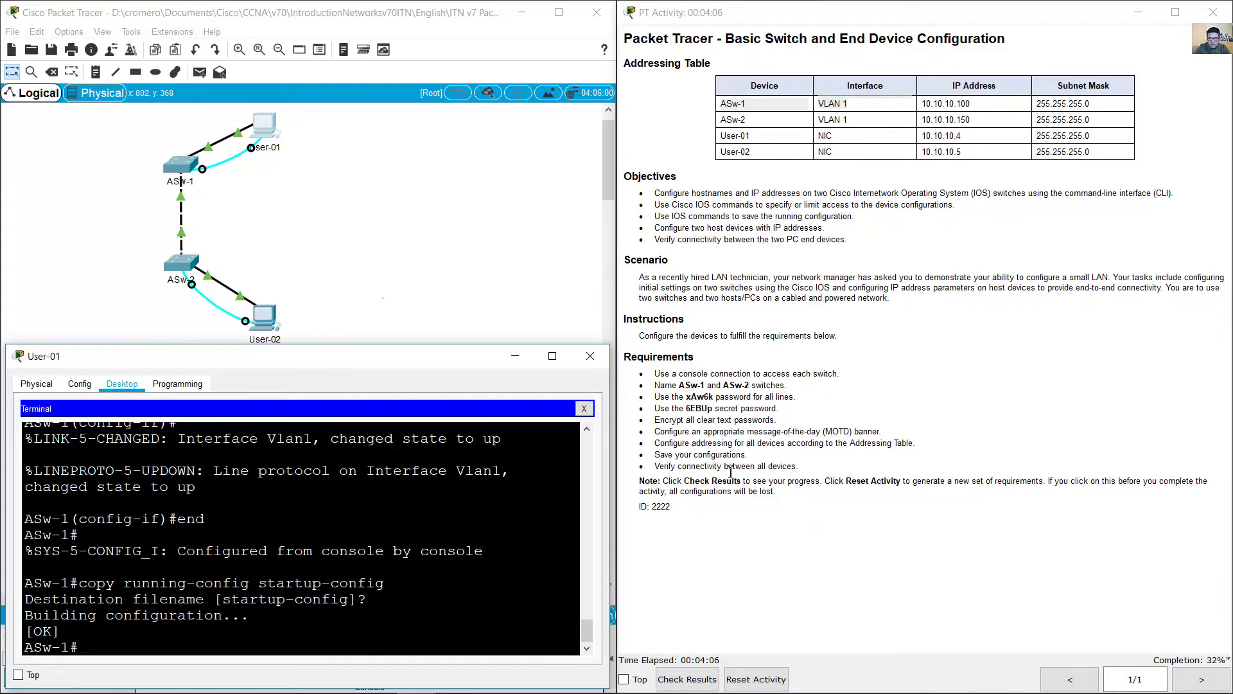
Open a Terminal session from User-02 to the second switch's console
click(384, 264)
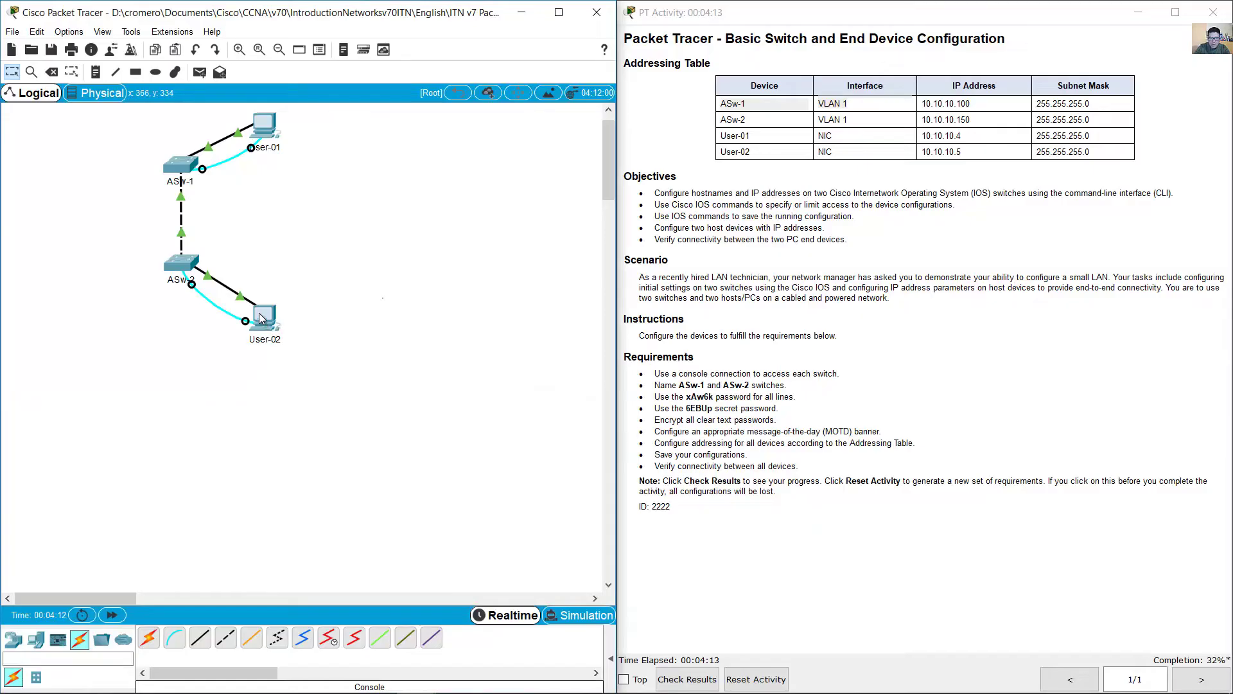
drag(123, 255, 201, 280)
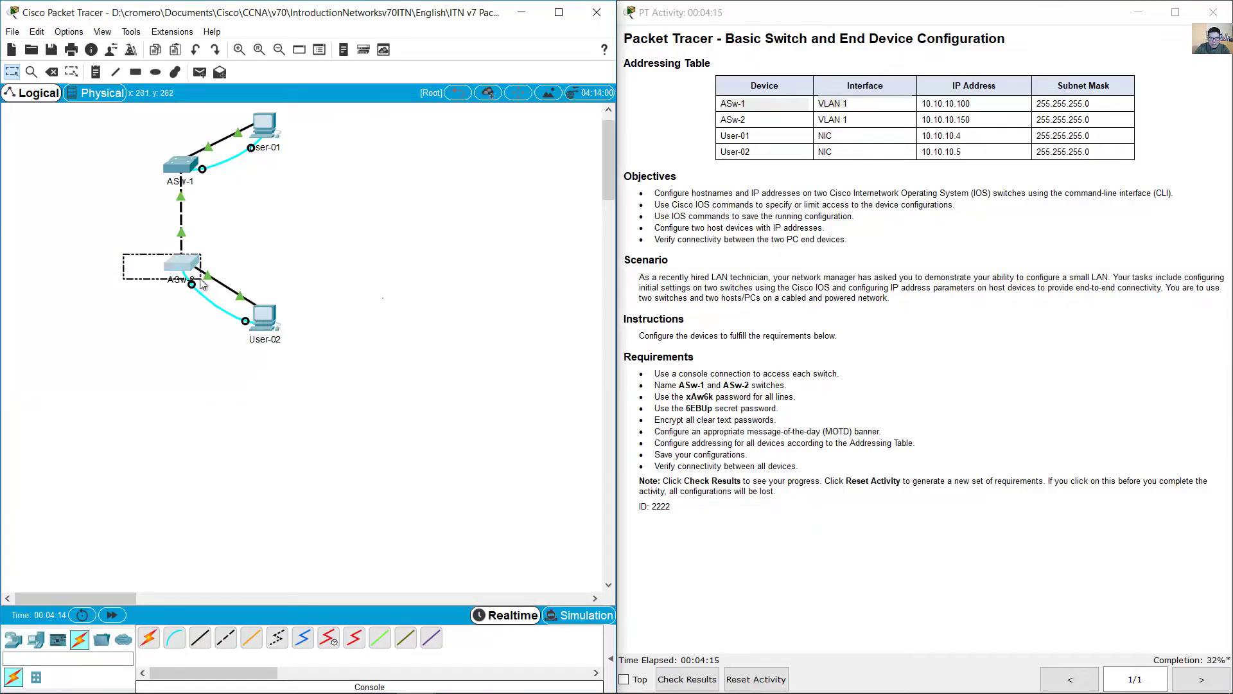
click(284, 331)
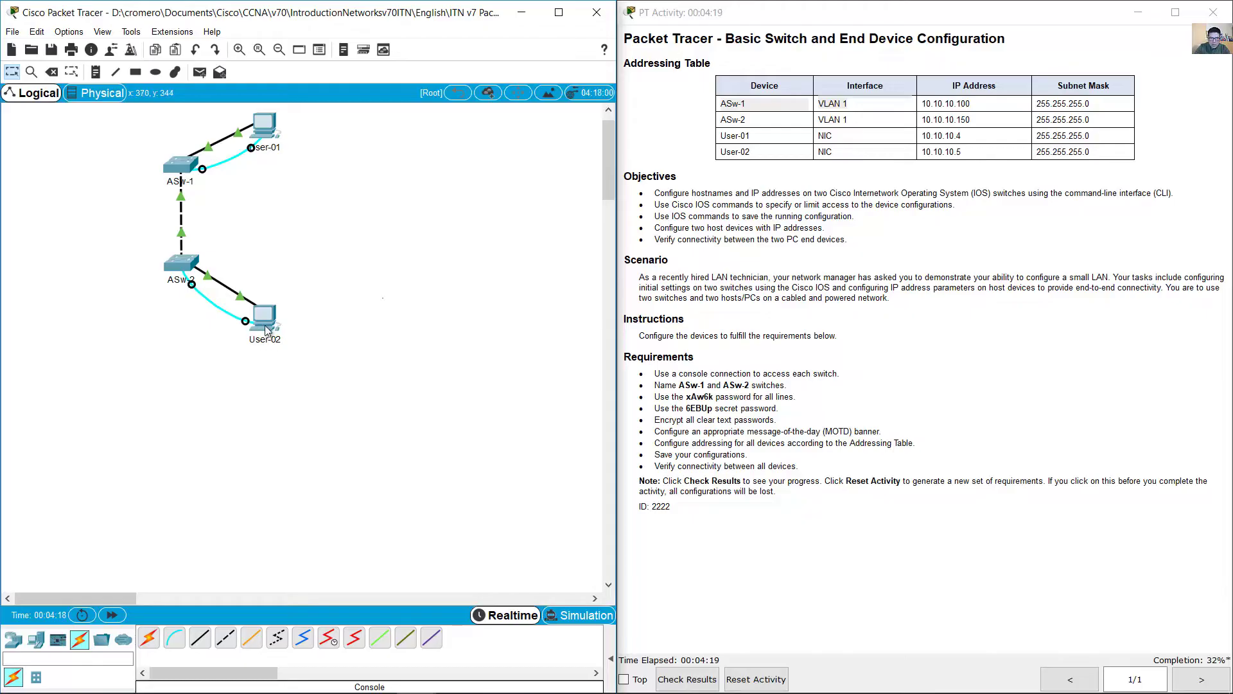
click(272, 321)
drag(509, 121, 169, 230)
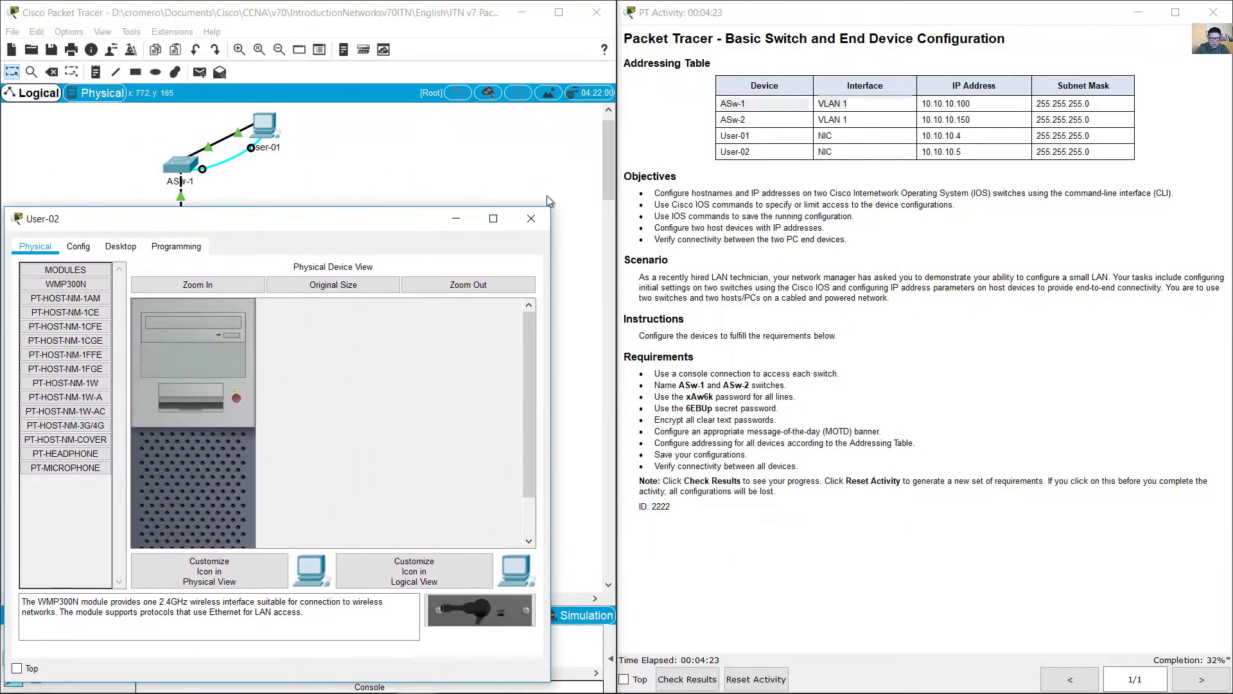
drag(554, 207, 610, 339)
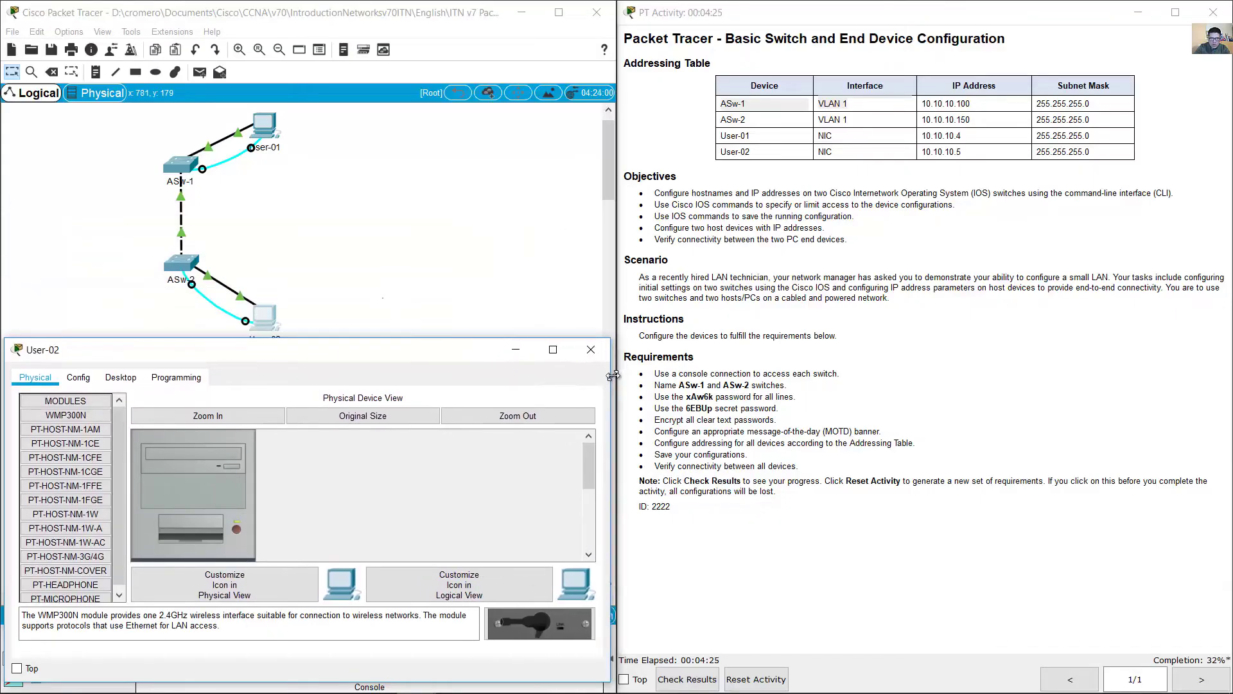
click(132, 377)
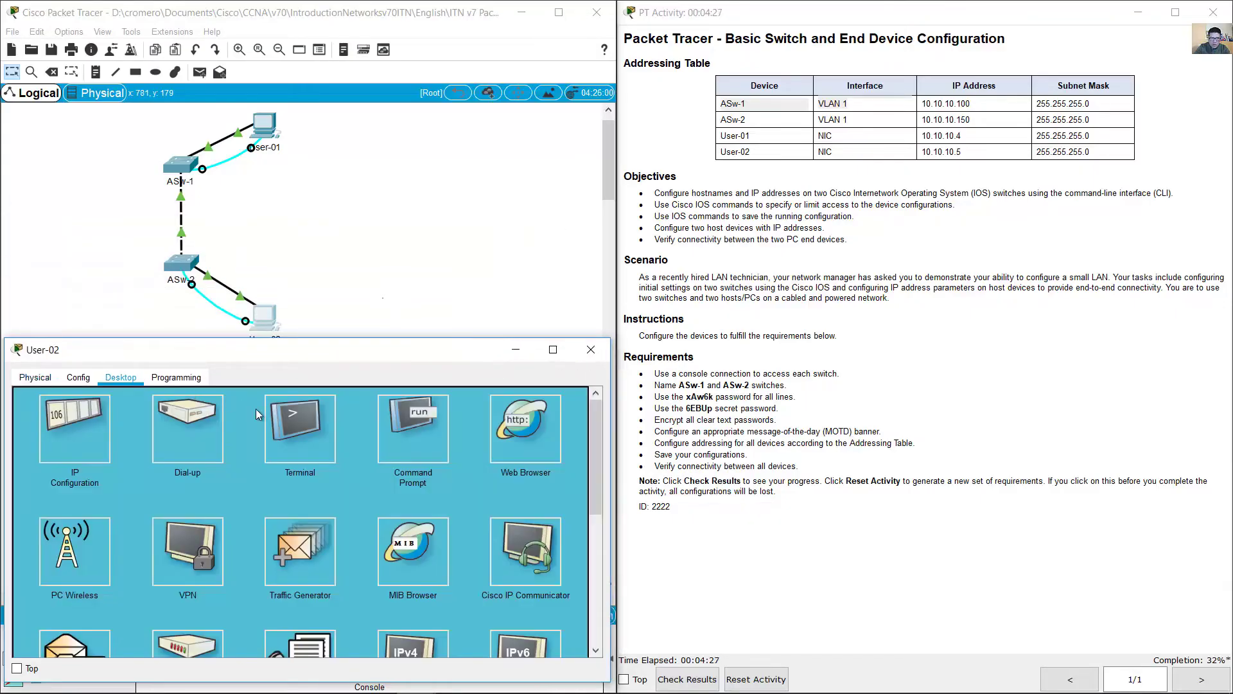
click(317, 414)
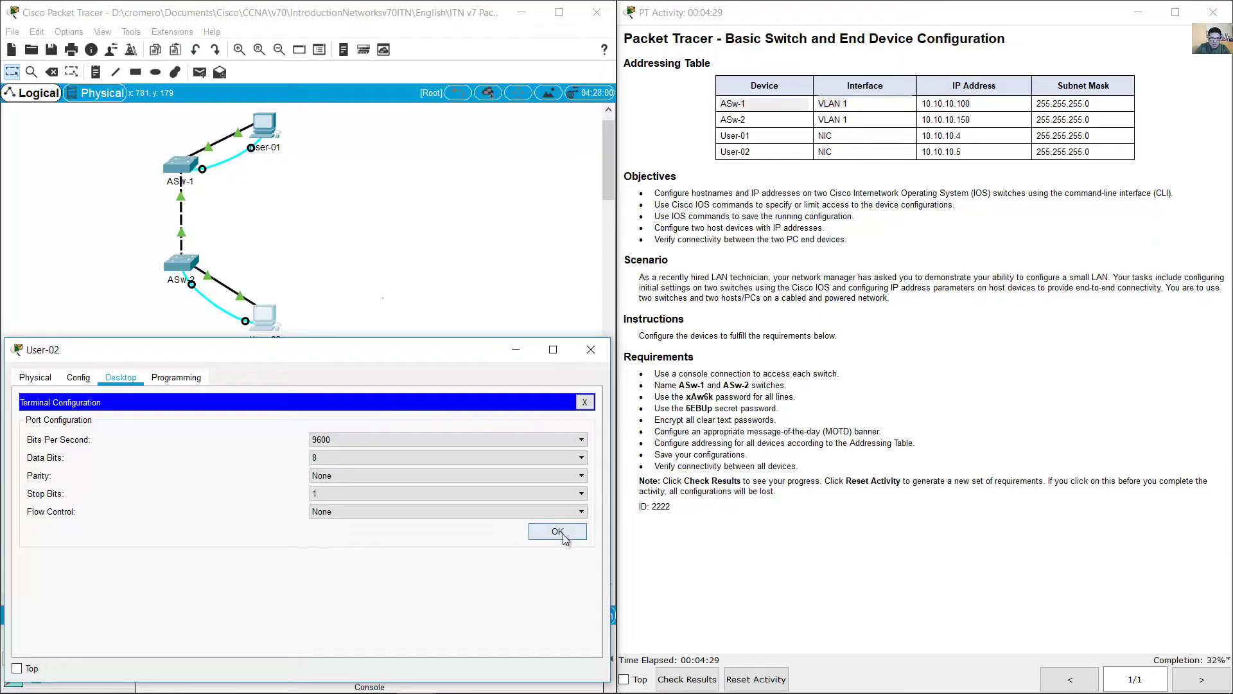
click(558, 532)
drag(610, 460, 633, 460)
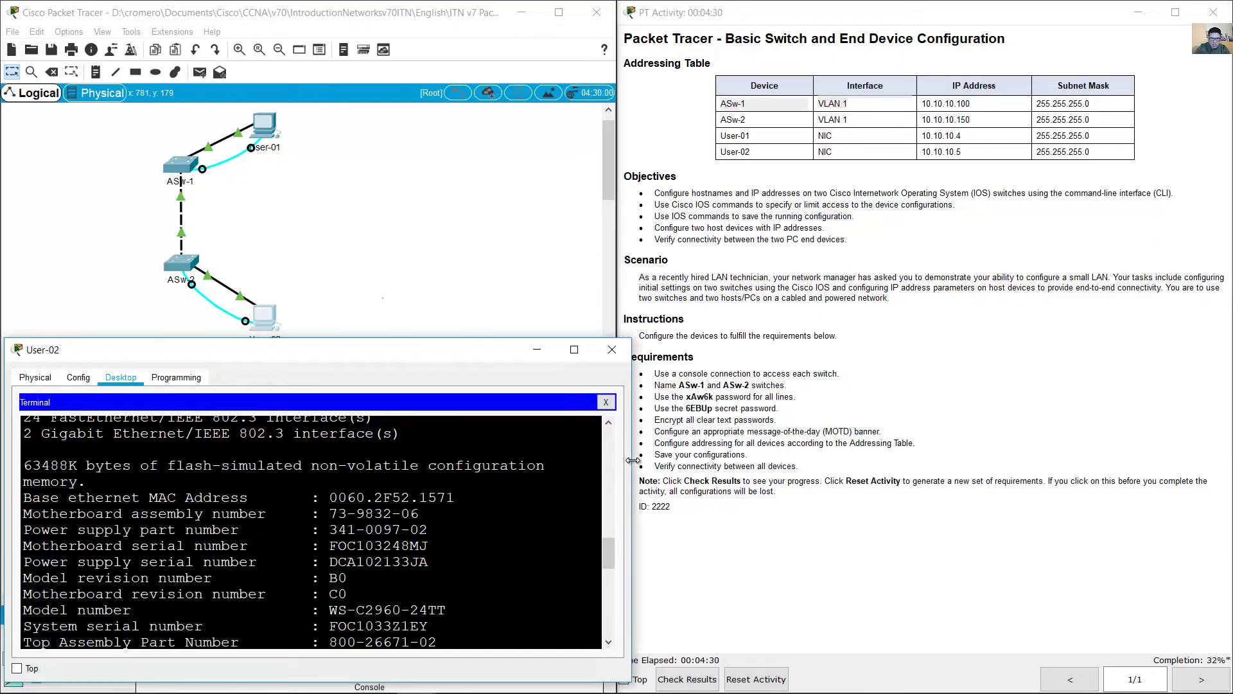
Enter global configuration mode and set the hostname to ASw-2
key(Return)
key(Return)
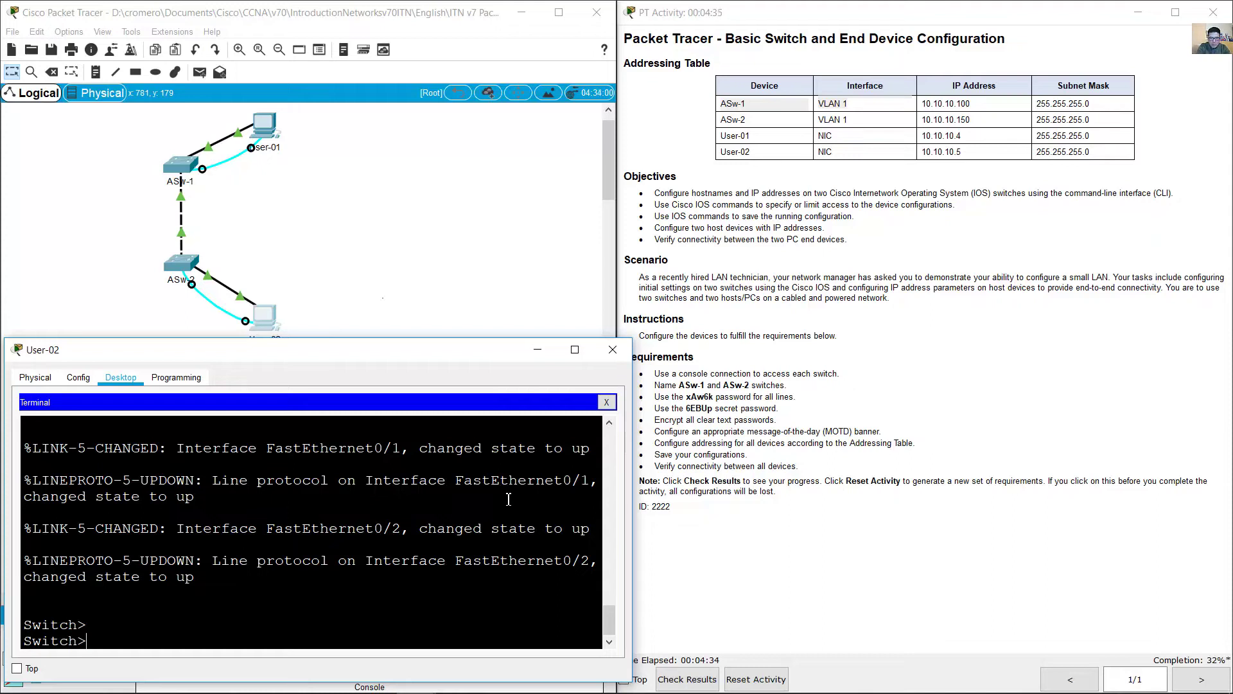
text(enable)
key(Return)
text(conf term)
key(Return)
text(hostn)
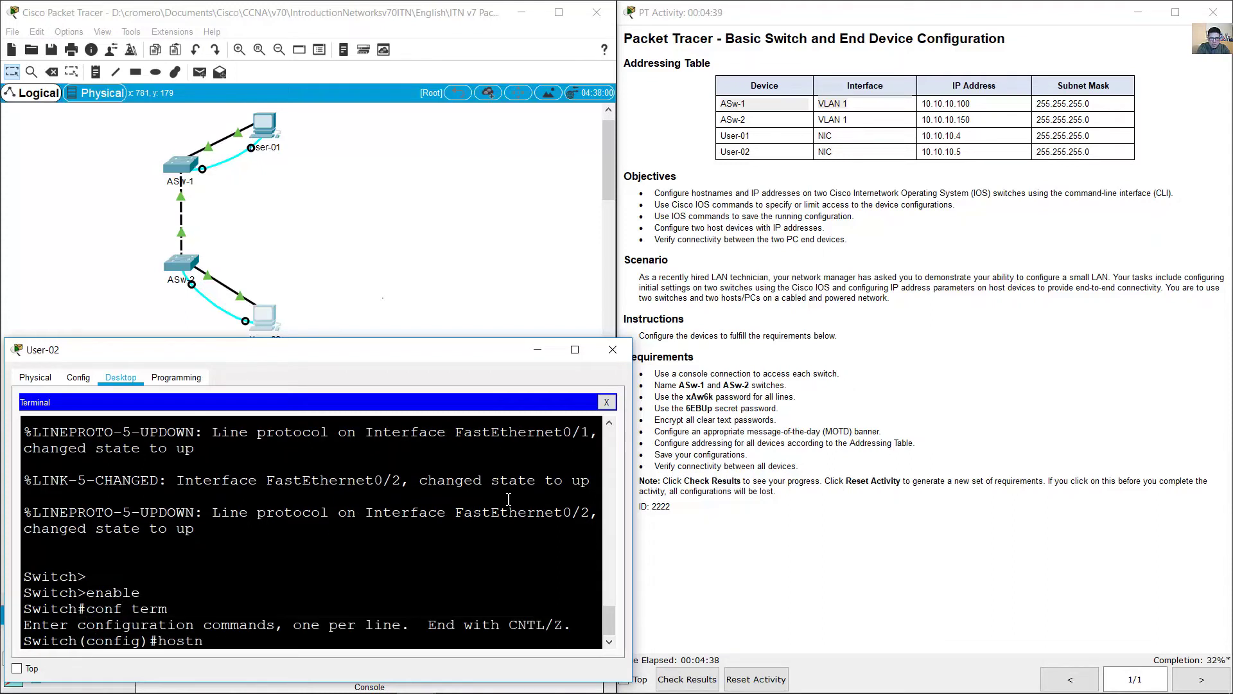
text(ame ASw-2)
key(Return)
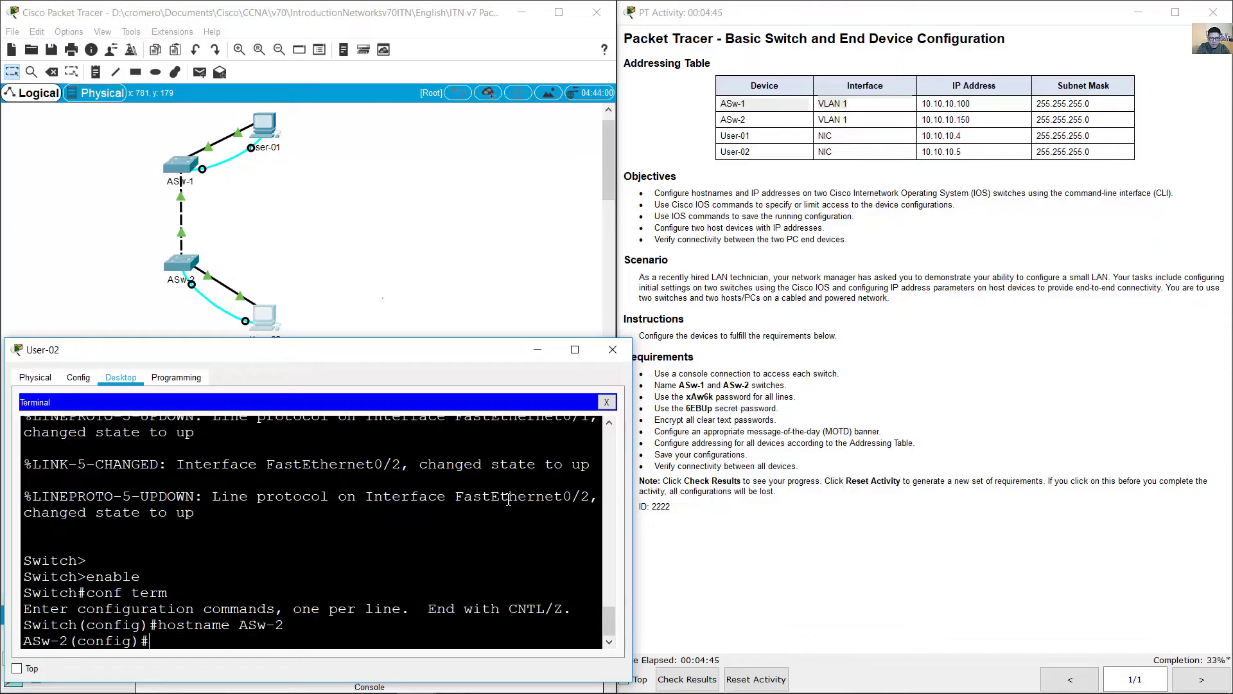
Set the required line password with login on console line 0
key(Return)
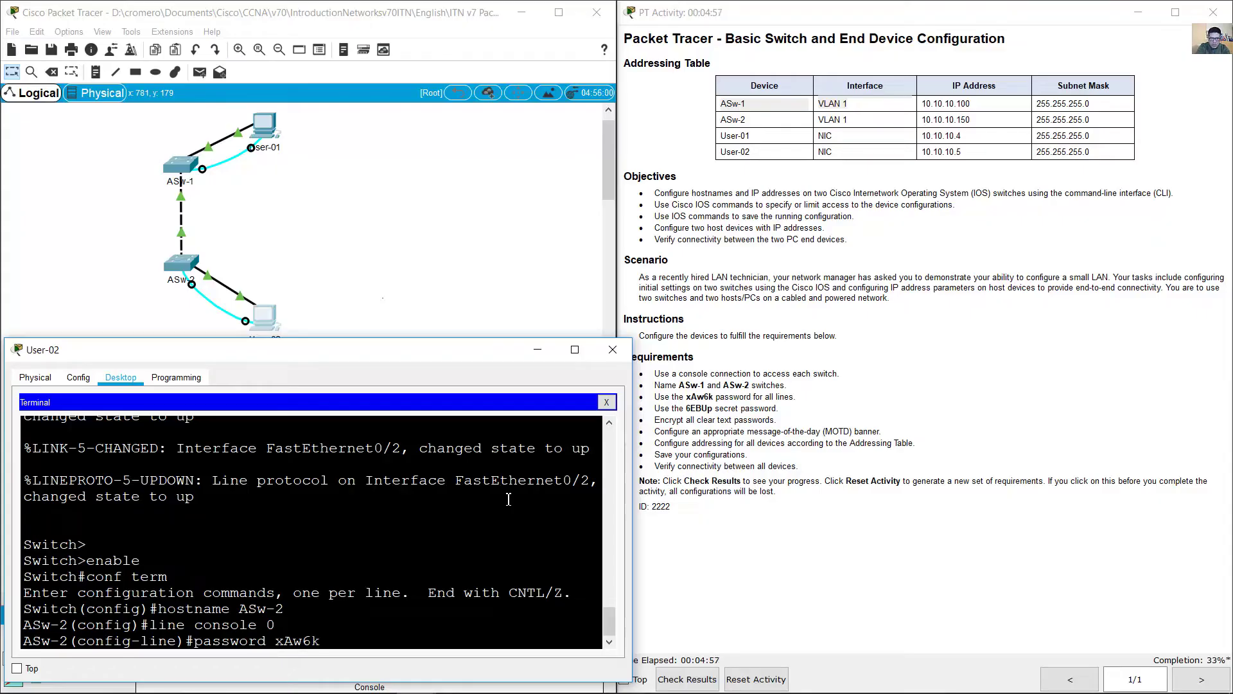
key(Return)
key(Return)
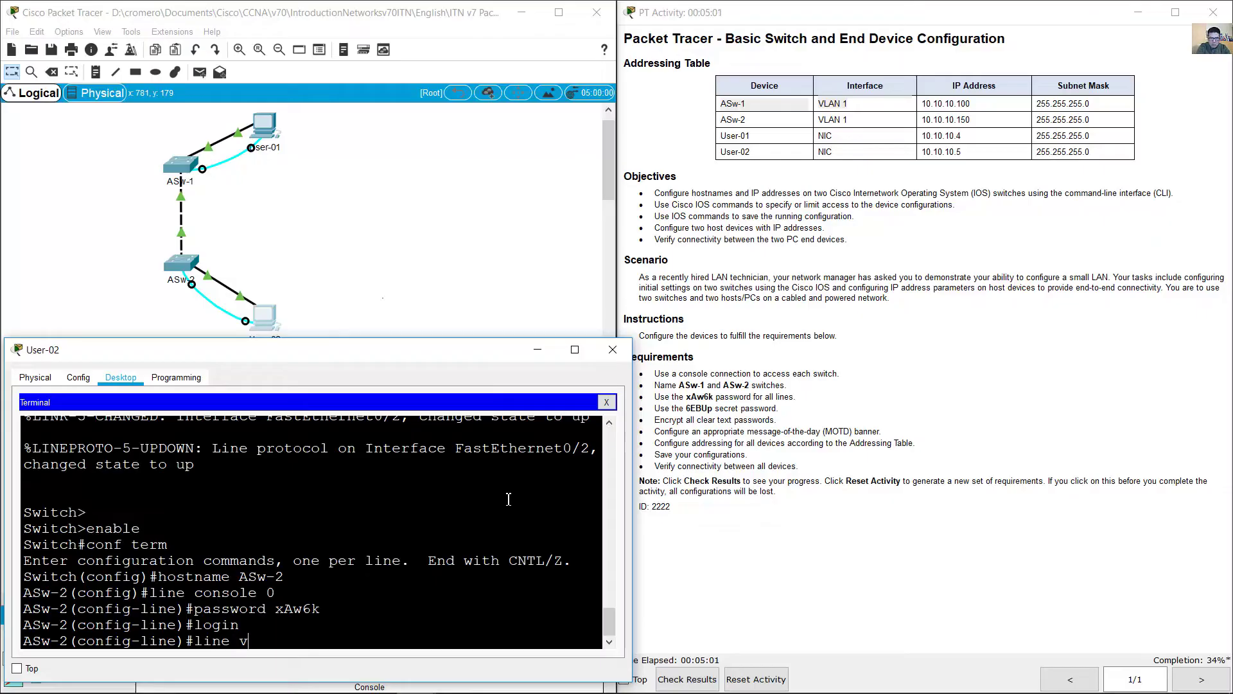
Apply the same password with login to vty lines 0–15, then exit
key(Return)
key(Return)
key(Up)
key(Up)
key(Up)
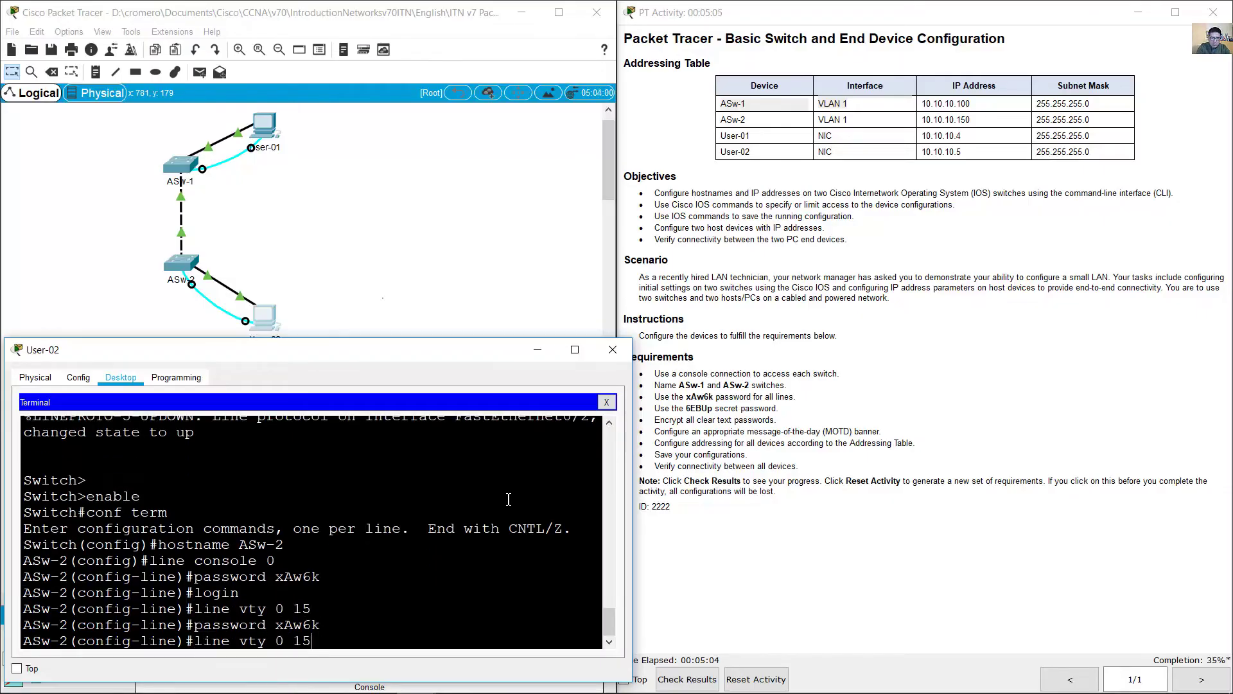
key(Return)
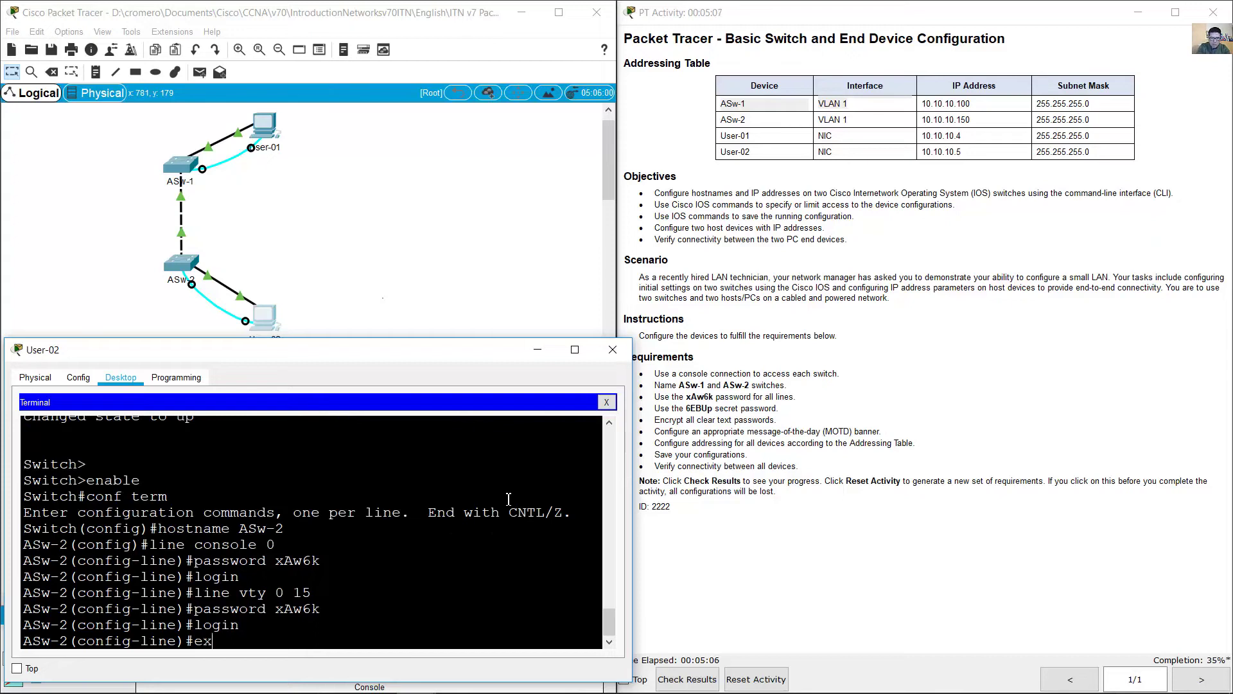
key(Return)
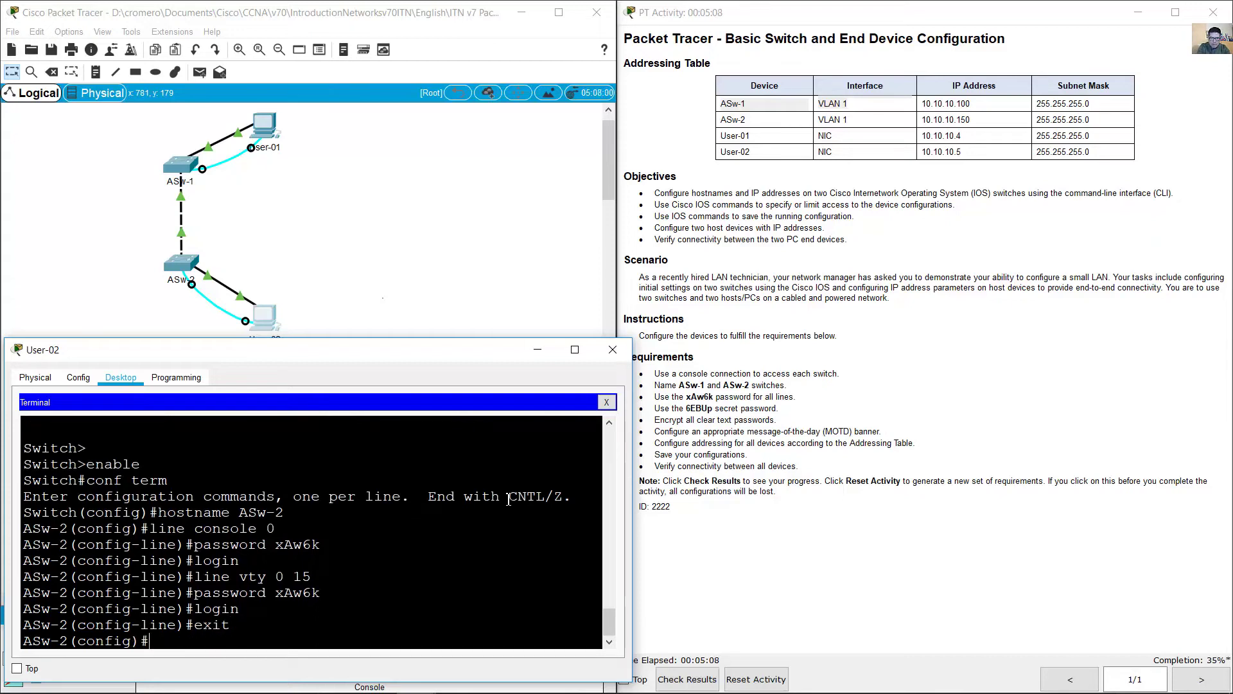
Set ASw-2's enable secret, enable service password-encryption, and add a $-delimited 'Unauthorized Access is Prohibited' banner
text(enable secret)
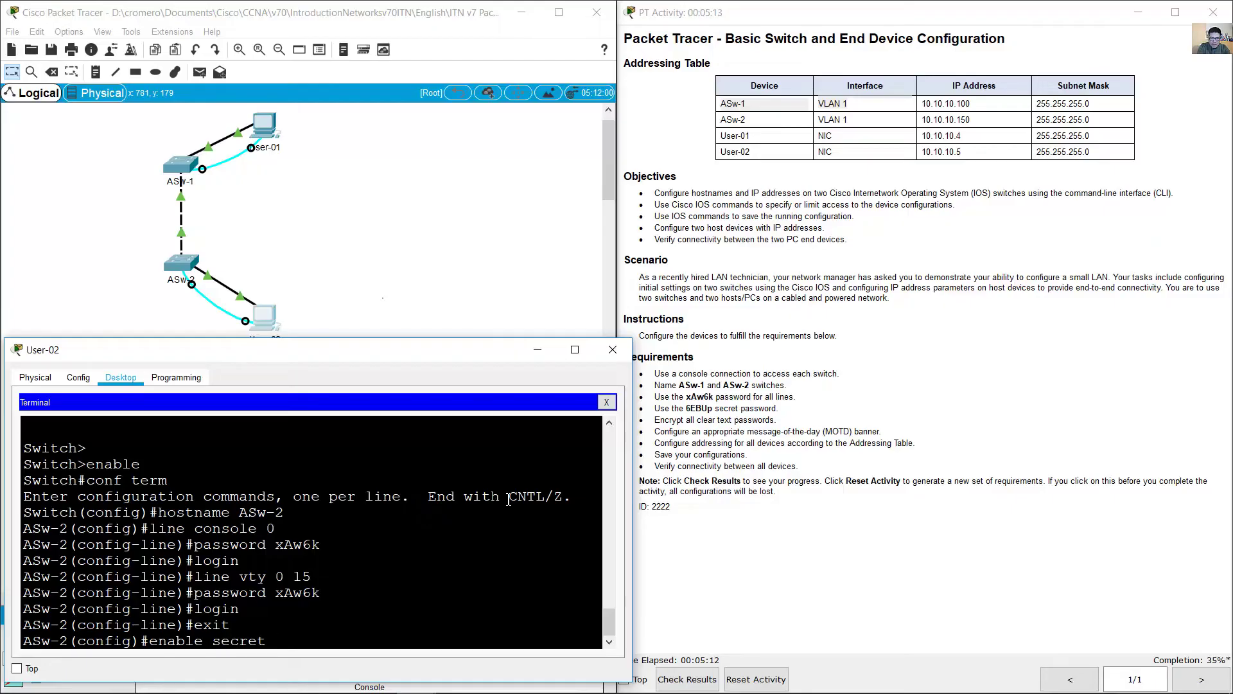
text( 6EBUp)
key(Return)
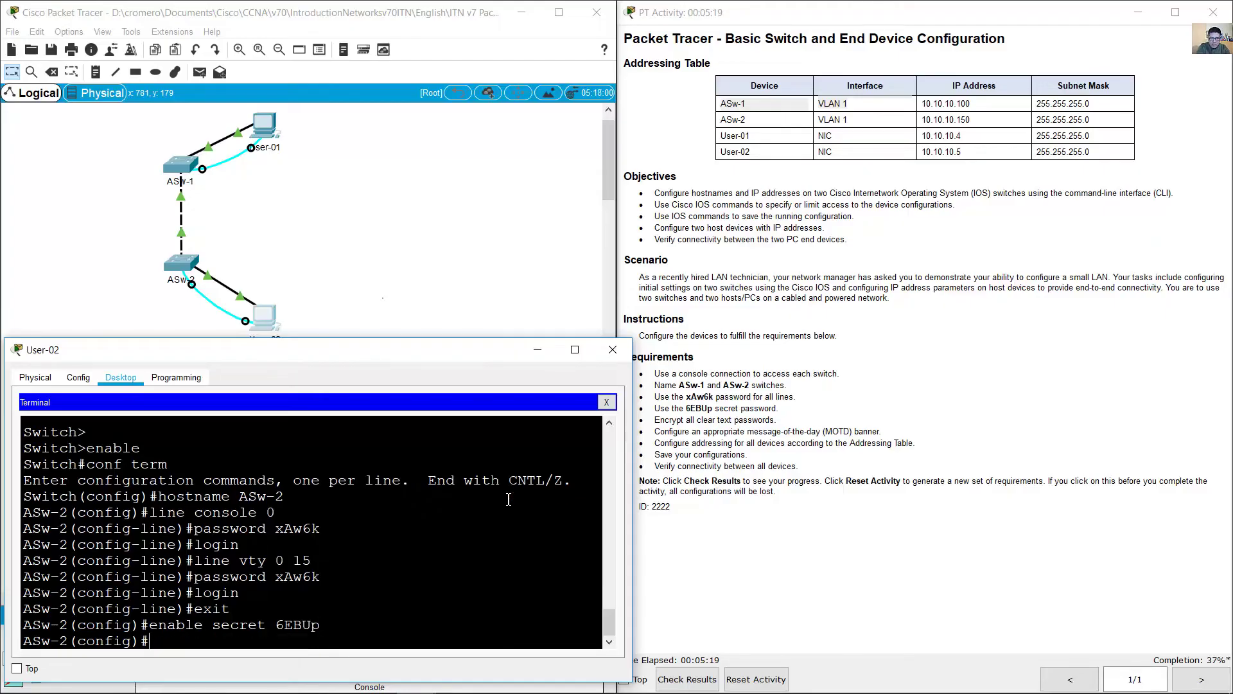
text(service password-encryption)
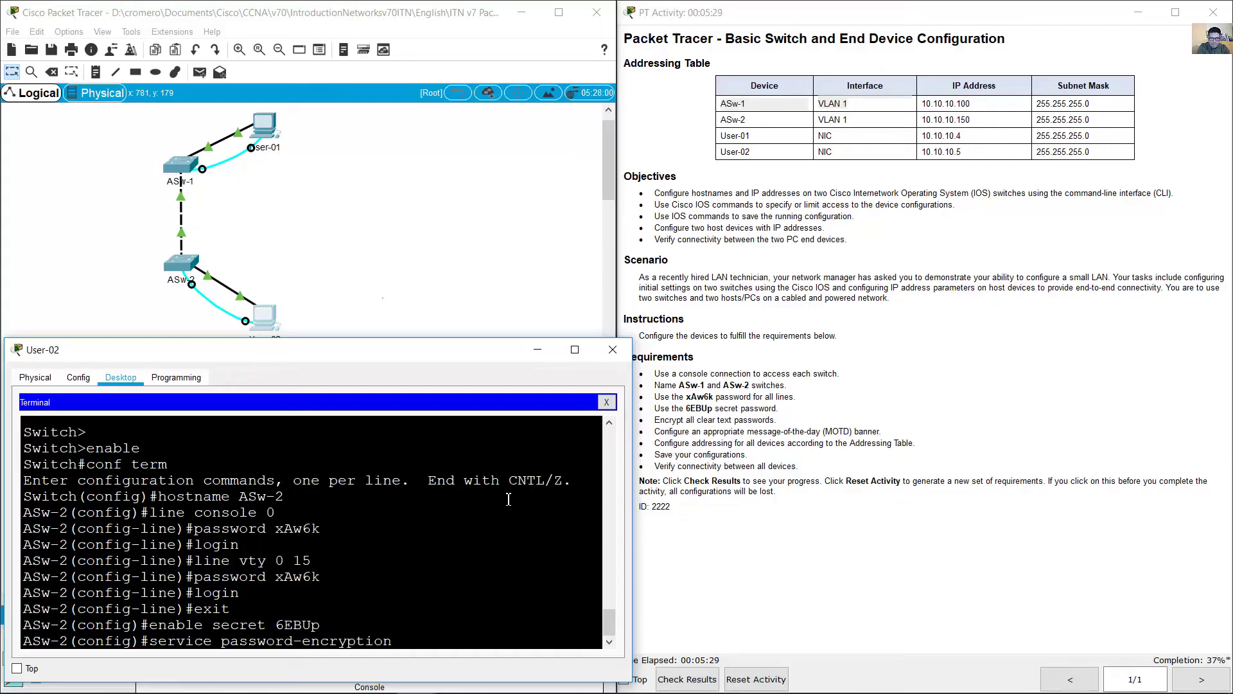
key(Return)
text(banner motd $Unau$thorized Access is Prohibited)
key(Return)
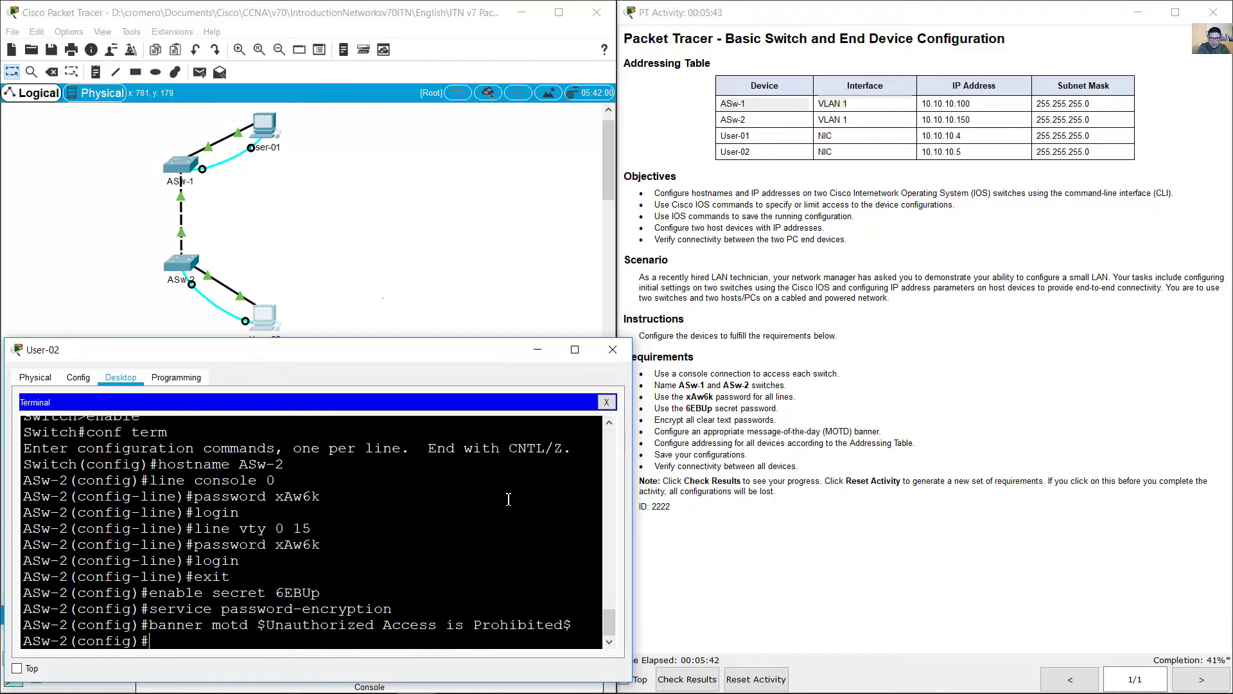
Give VLAN 1 address 10.10.10.150 255.255.255.0, bring it up, and return to privileged mode
text(int vlan 1)
key(Return)
text(ip ad)
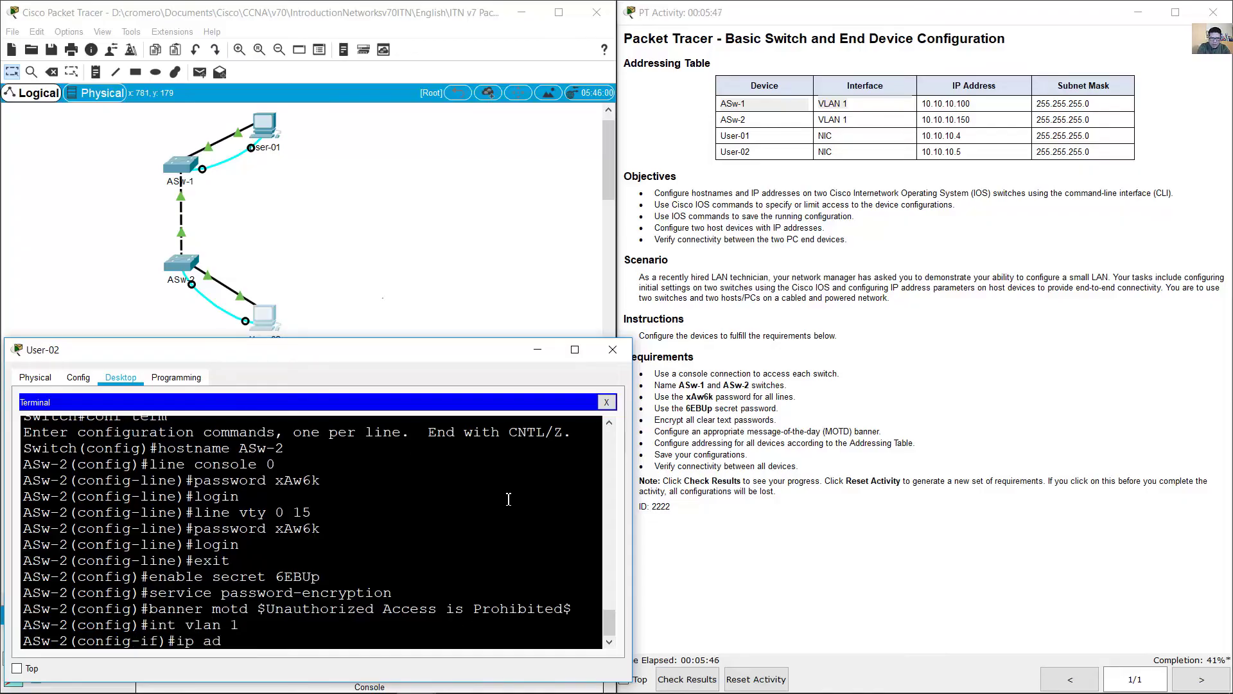
text(dress 10.10.10.150 255.255.255.0)
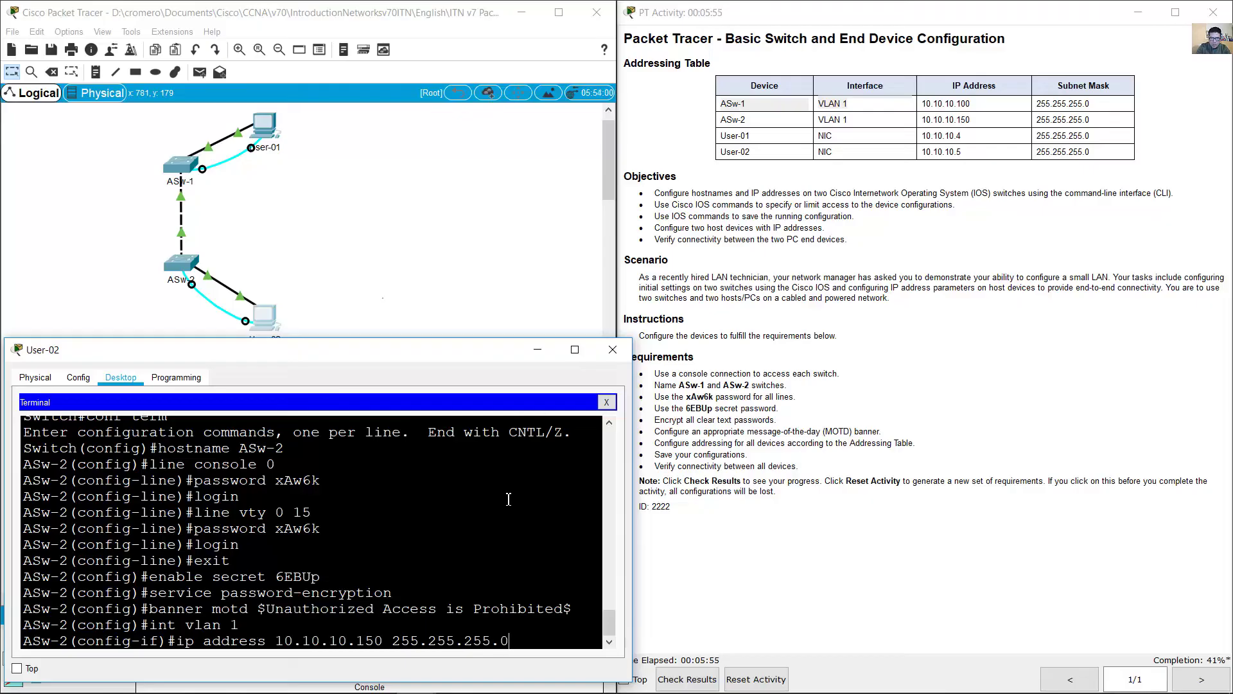
key(Return)
text(no shutdown)
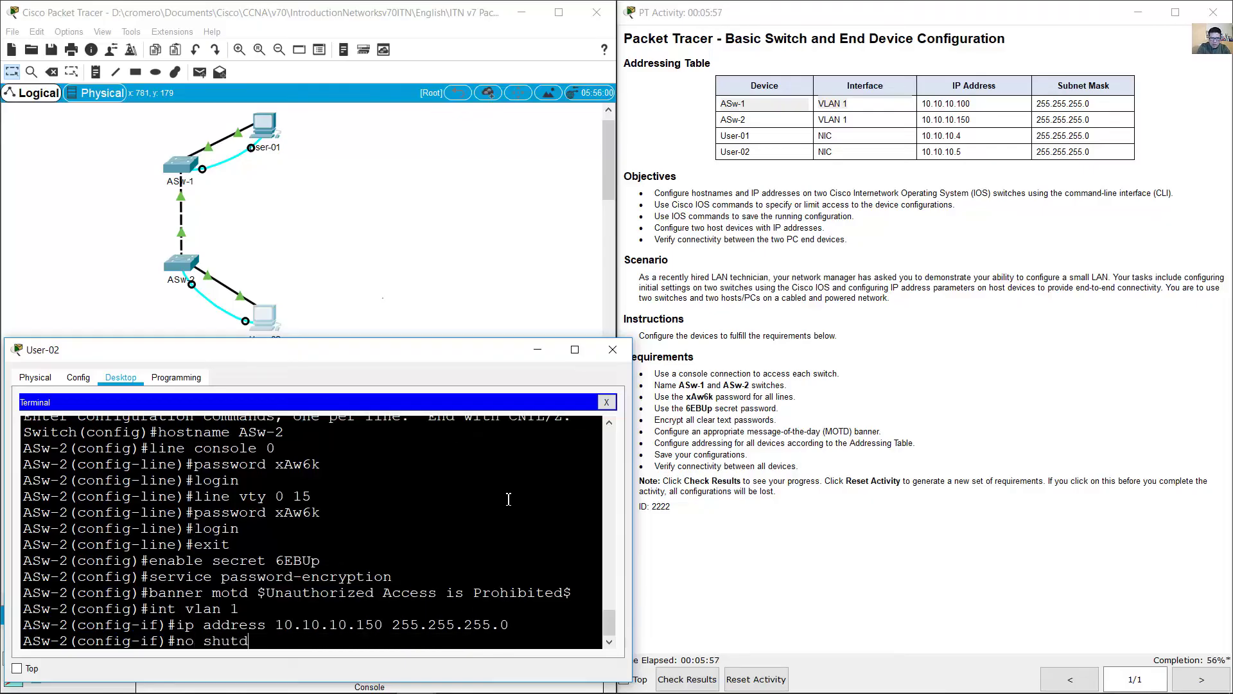
key(Return)
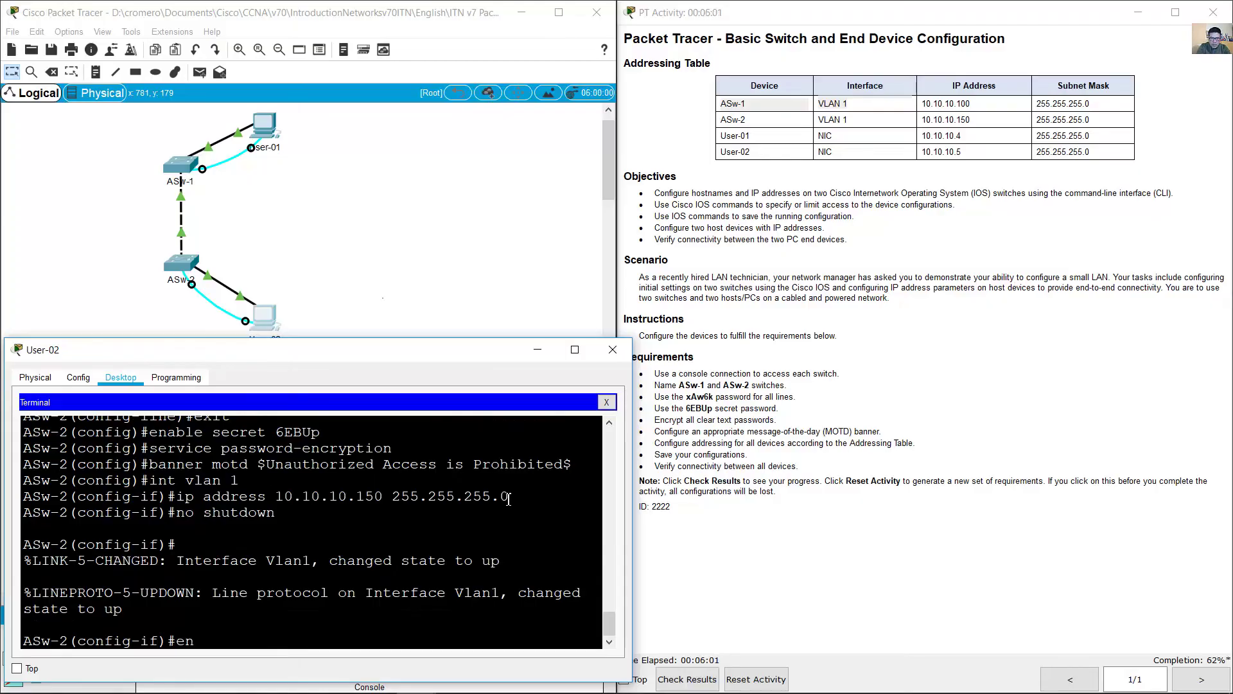
text(end)
key(Return)
text(copy)
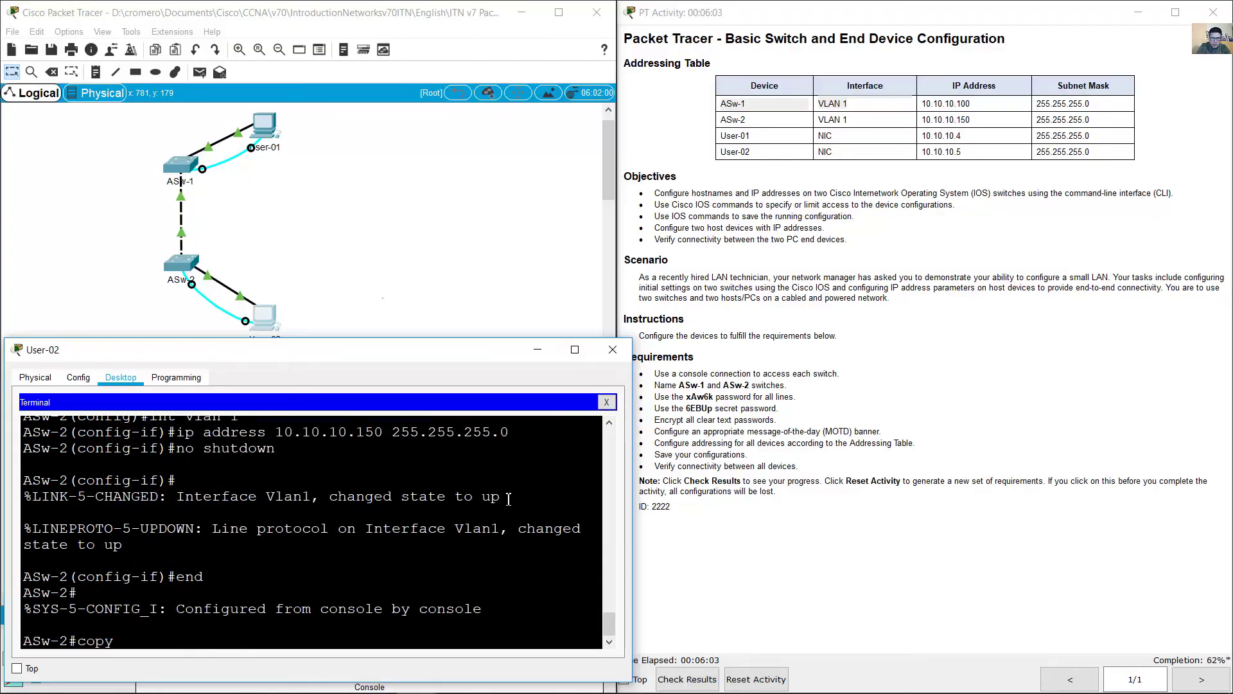
text( running-config startup-config)
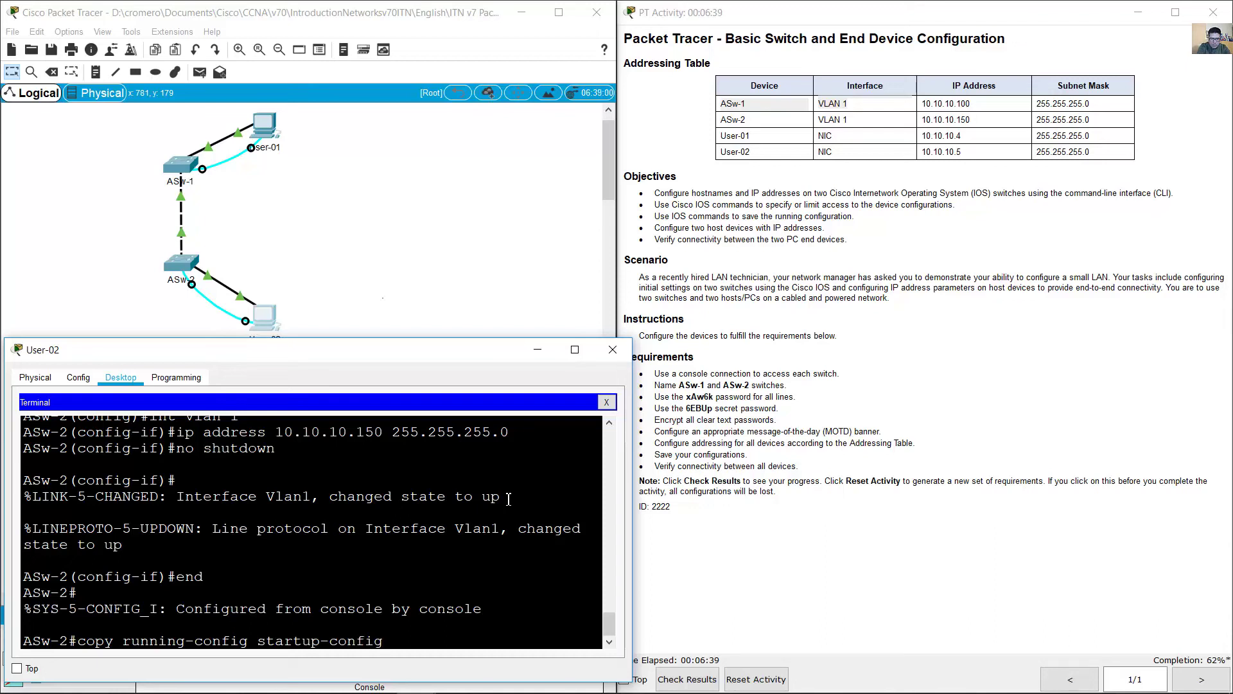
Save to startup-config with the default filename, then mark User-02's addressing table row
key(Return)
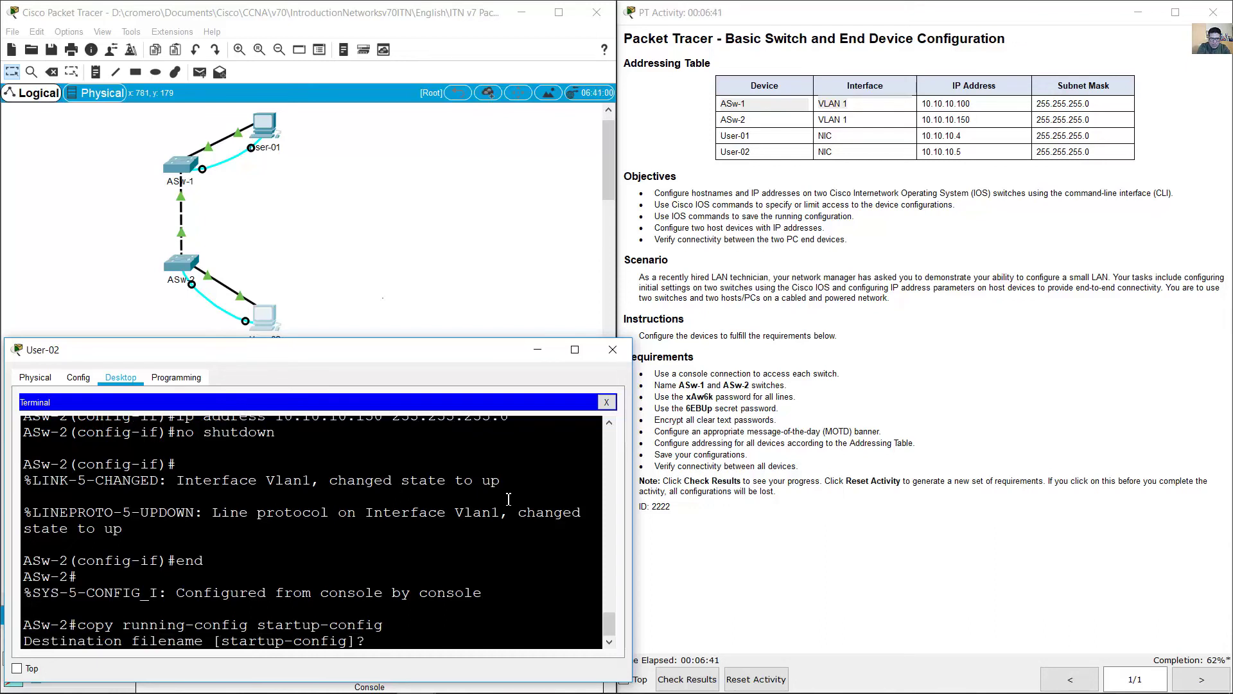
key(Return)
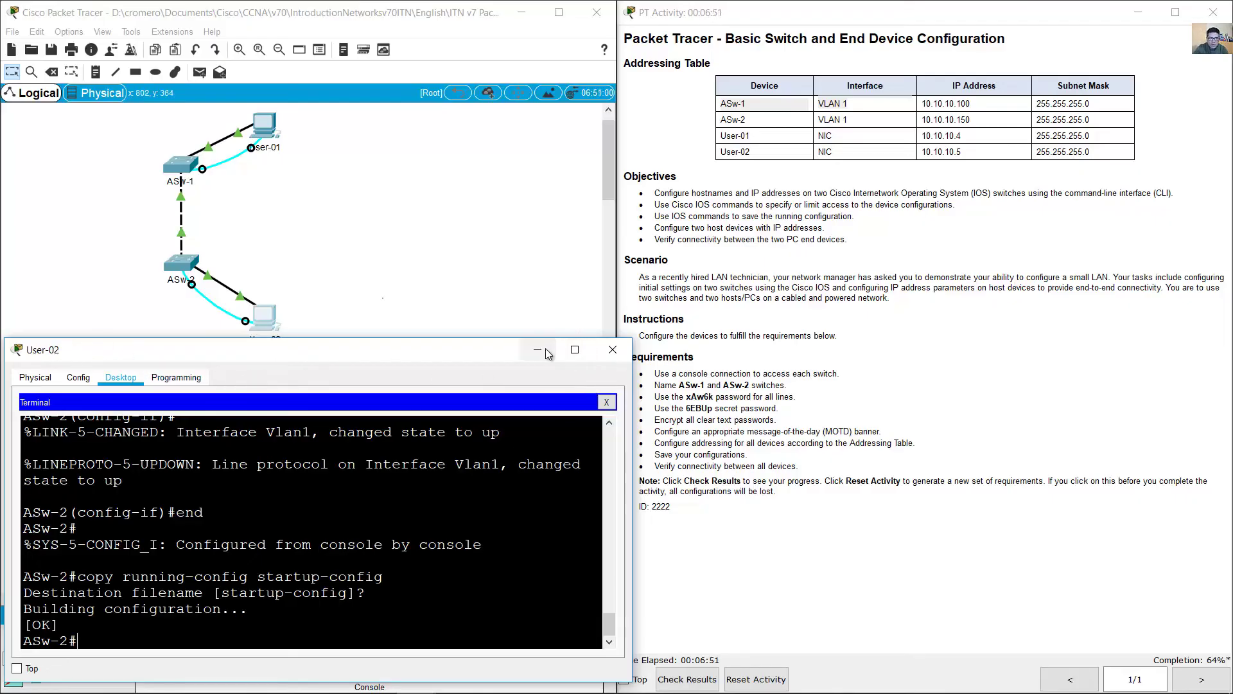
click(762, 156)
drag(731, 153, 996, 154)
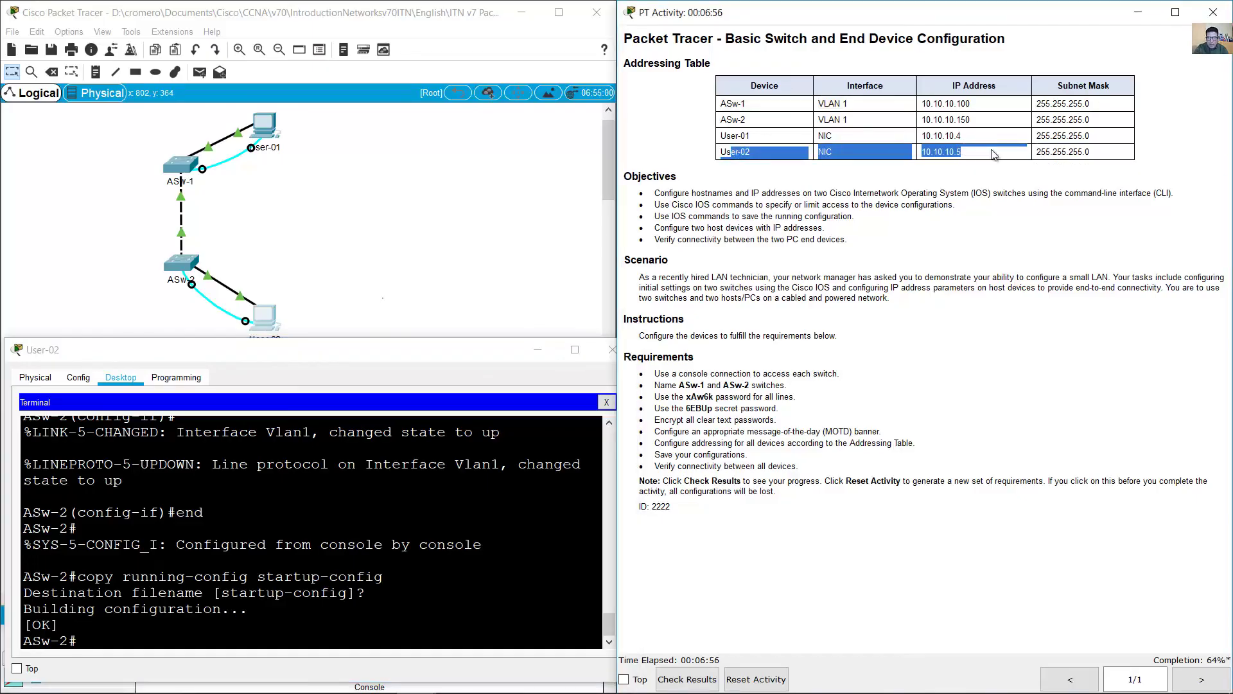
Enter IP 10.10.10.5 and mask 255.255.255.0 in User-02's IP Configuration, then switch to User-01
click(607, 402)
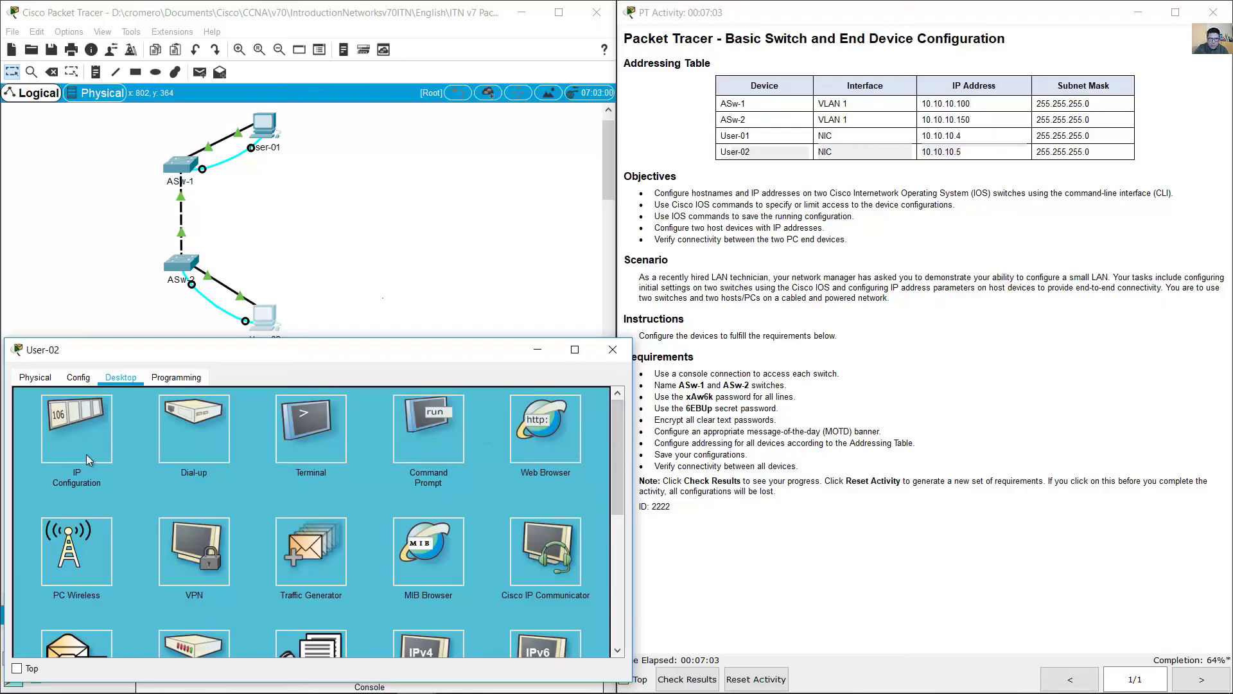
click(87, 457)
click(299, 411)
text(10.10.1)
key(Tab)
text(255.255.25)
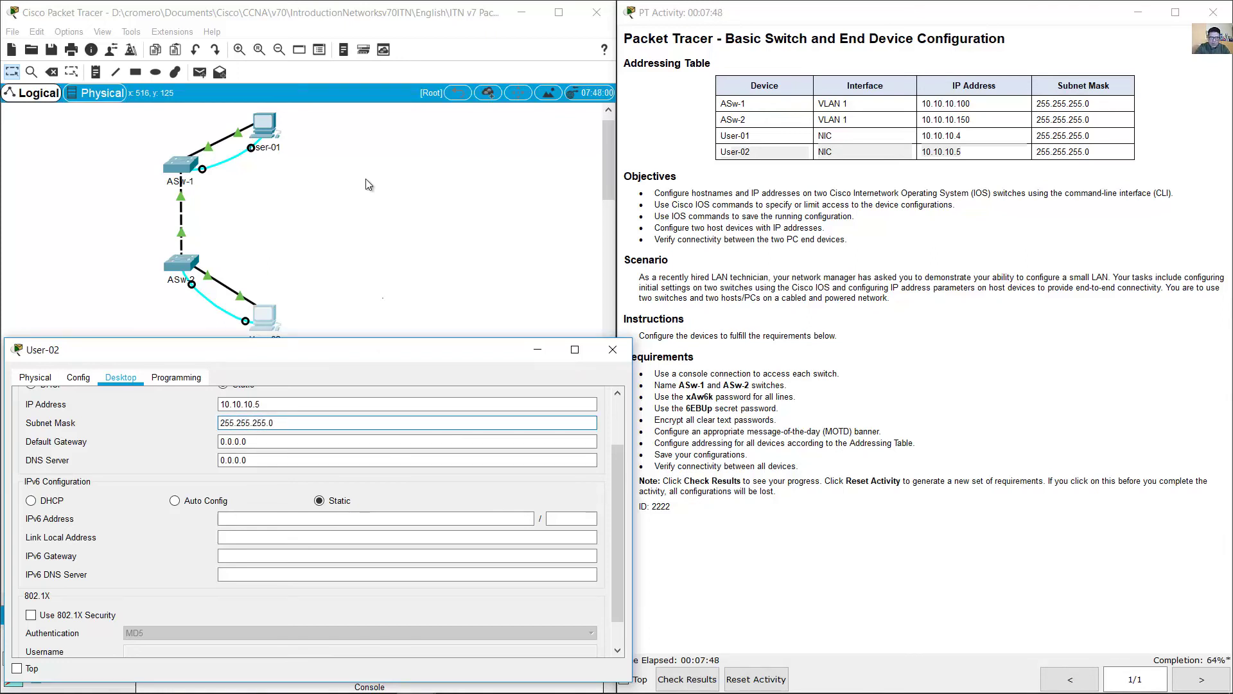
scroll(619, 448, up, 2)
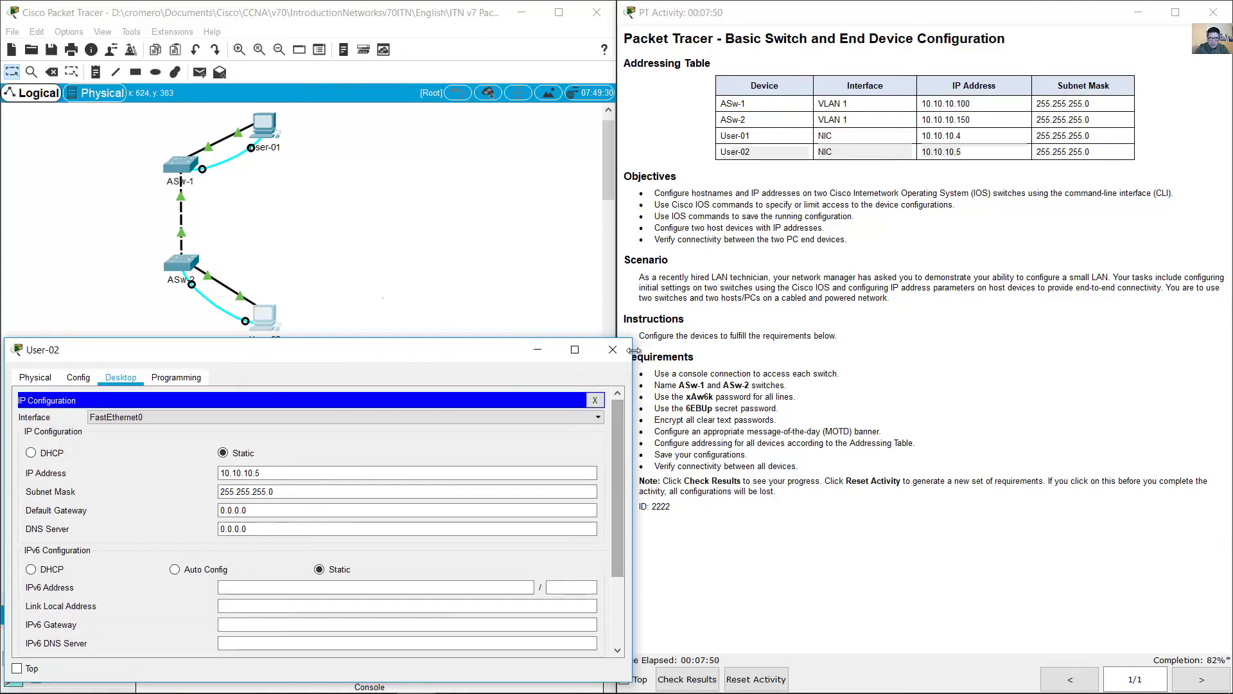
click(613, 349)
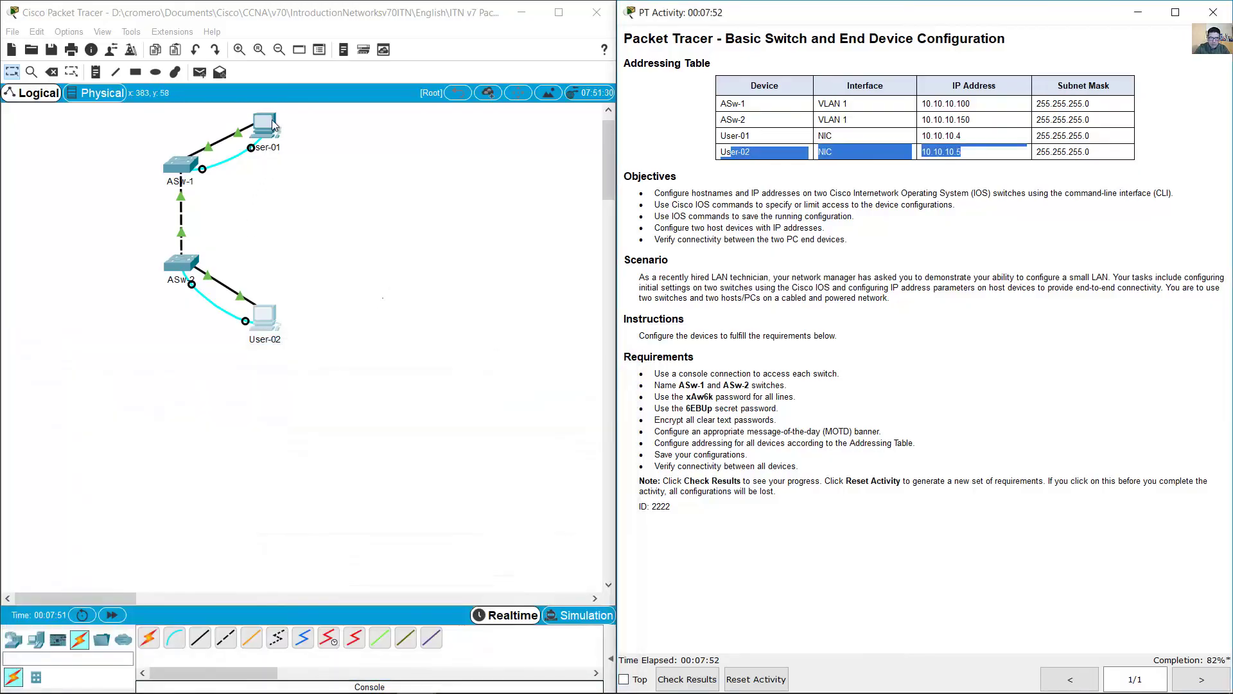
click(273, 126)
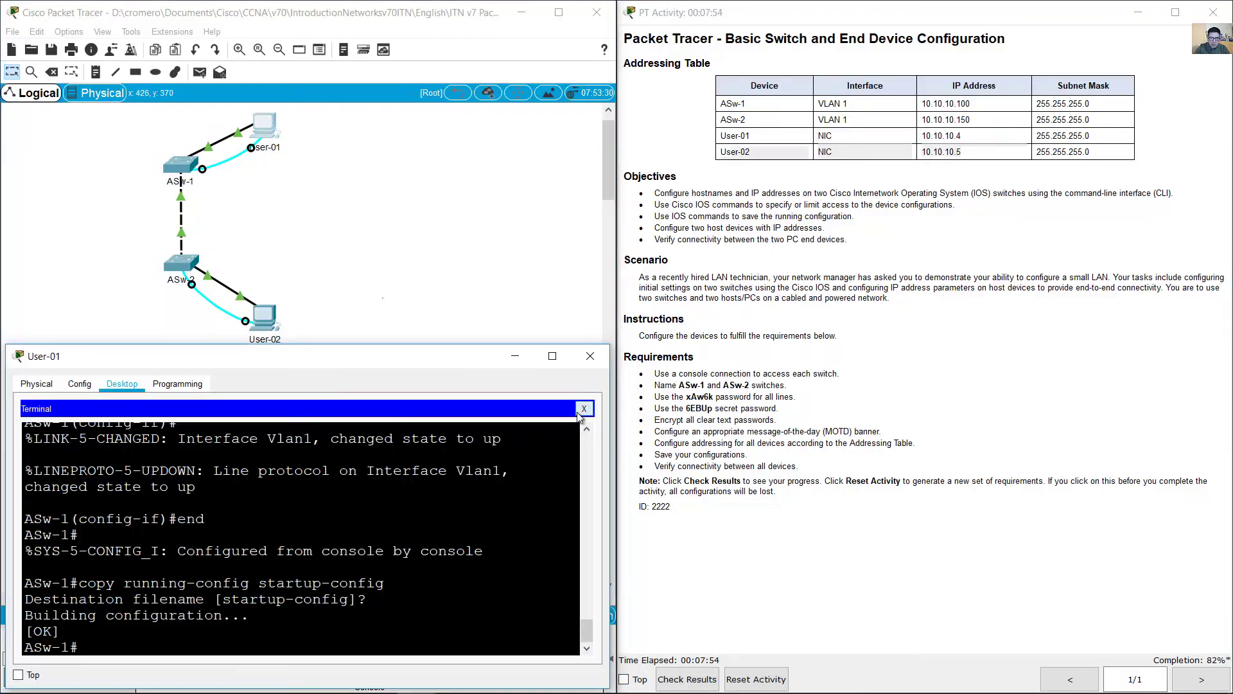
Give User-01 IP 10.10.10.4 with mask 255.255.255.0, close its window, and request Reset Activity
click(584, 409)
click(96, 429)
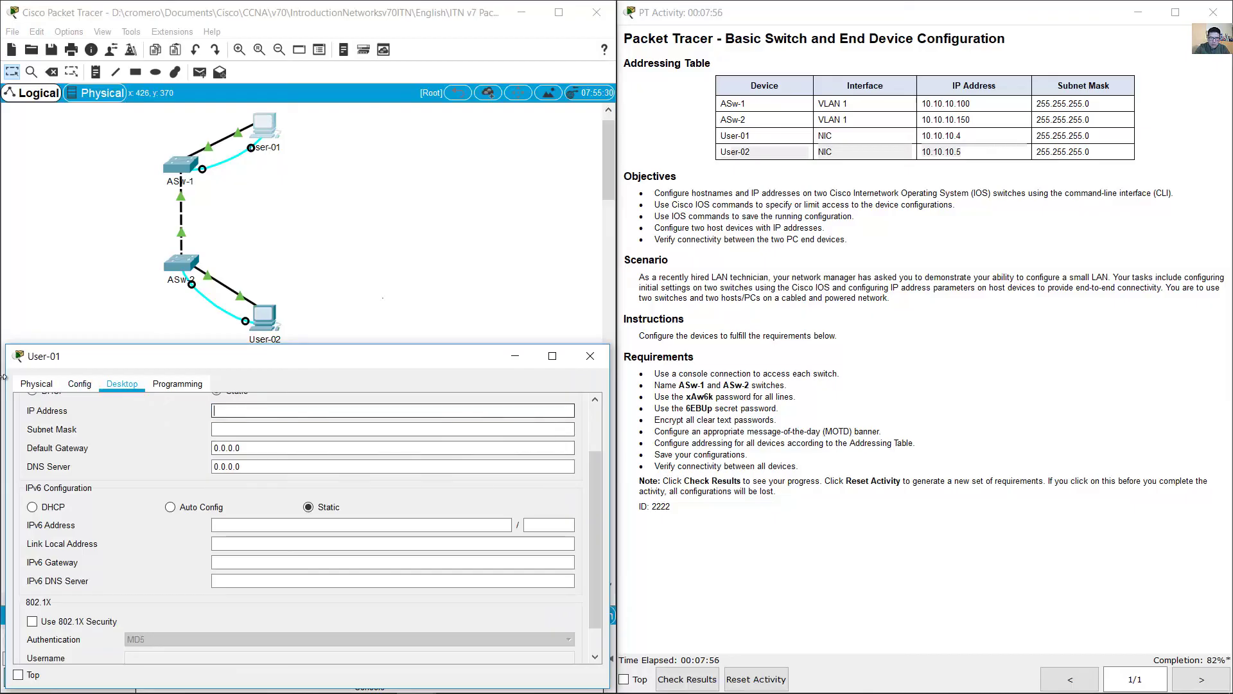
text(10.10.10.4)
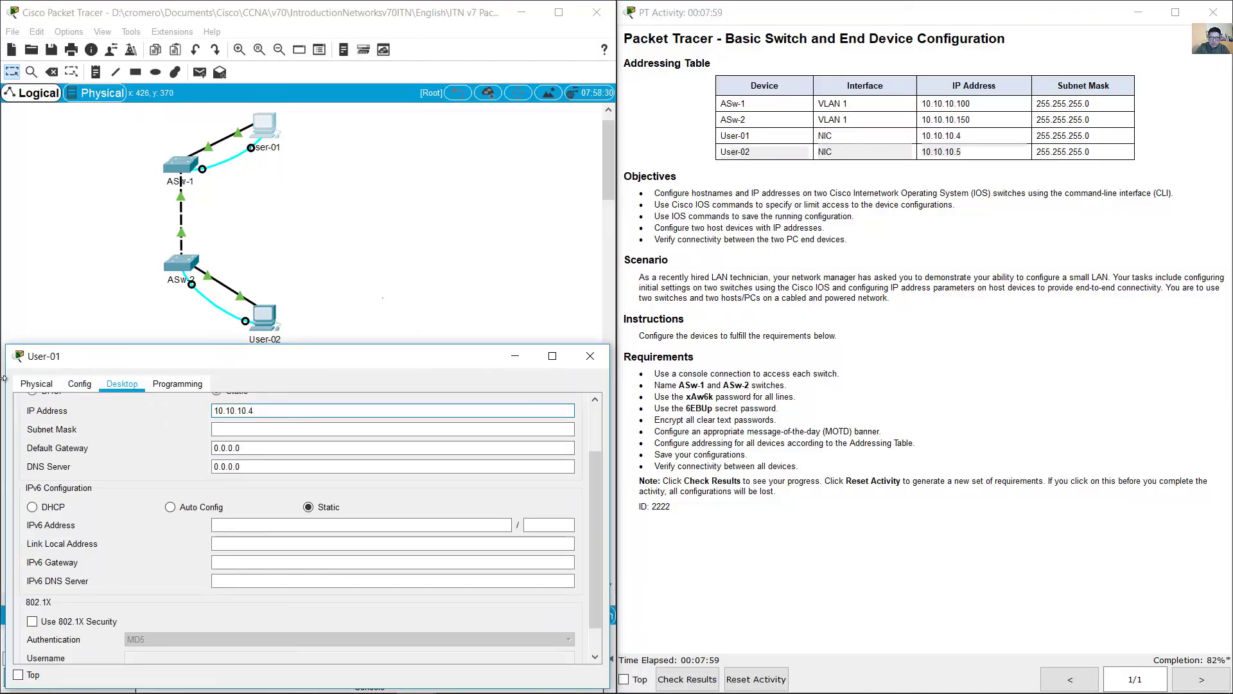
key(Tab)
text(25)
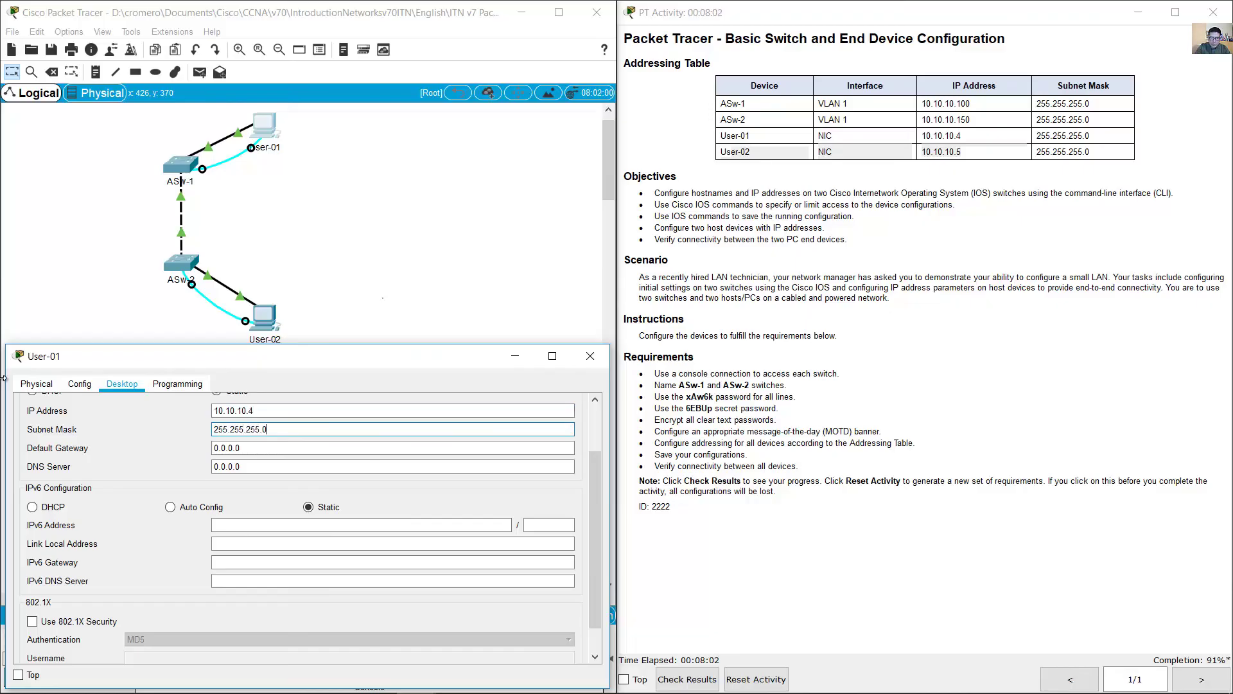
click(250, 447)
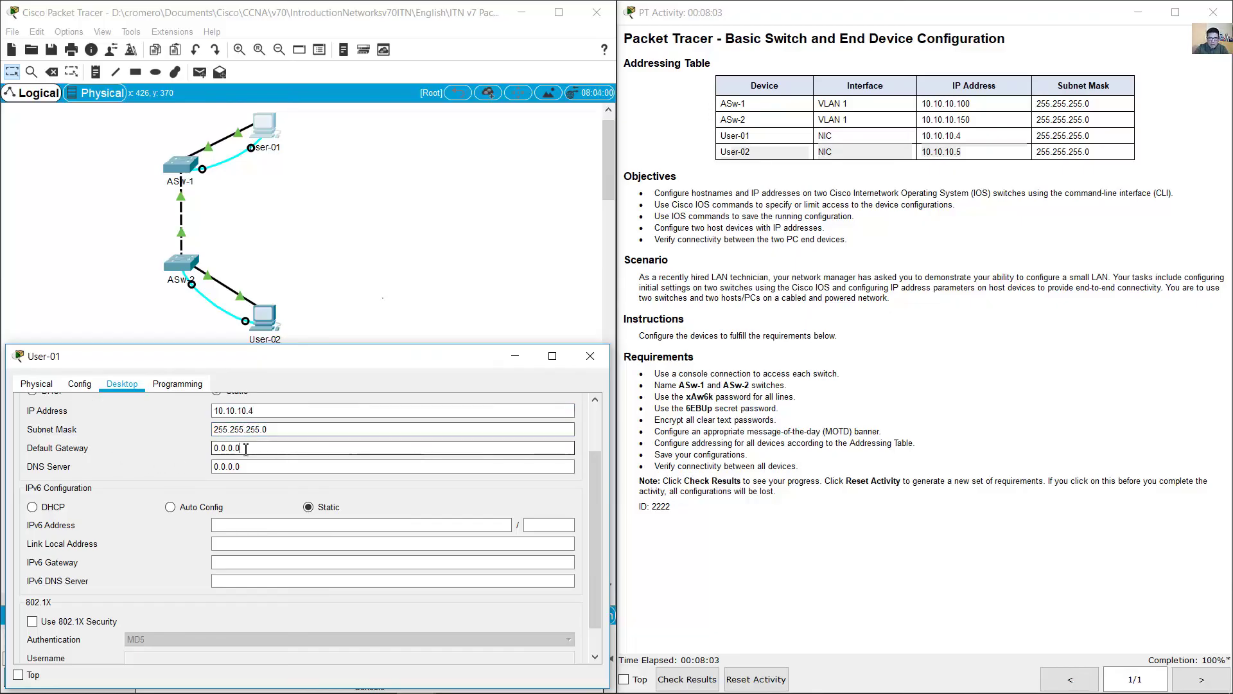
click(590, 356)
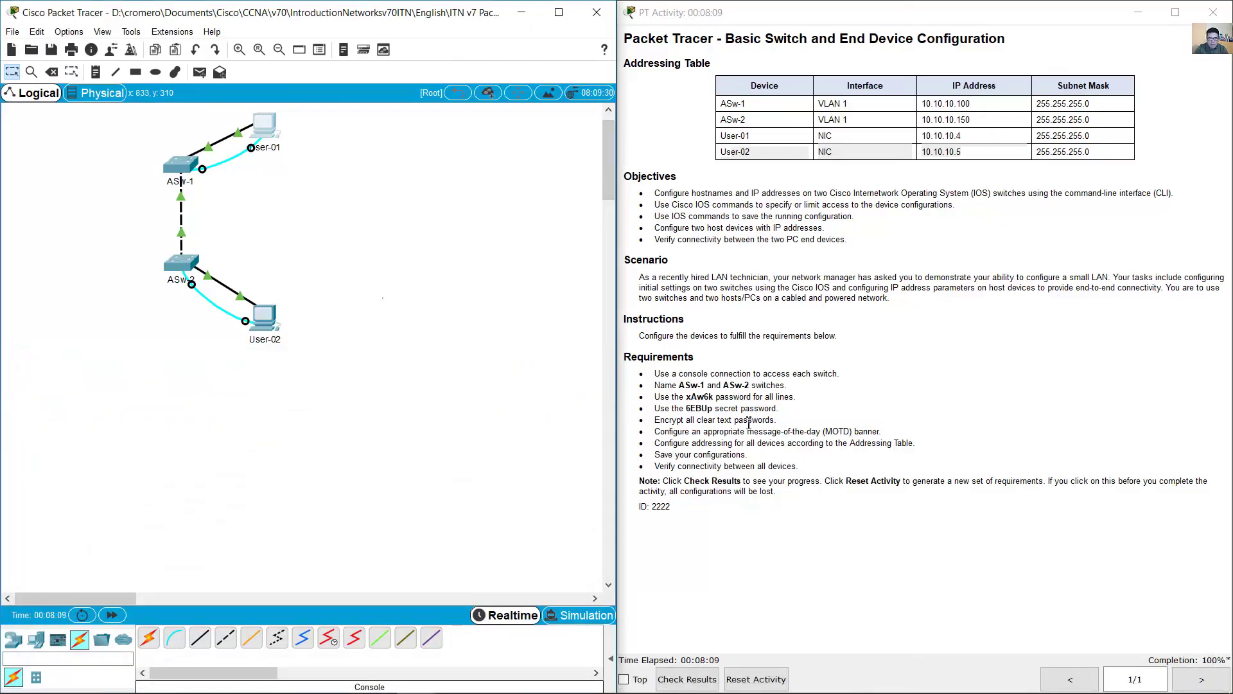
click(756, 679)
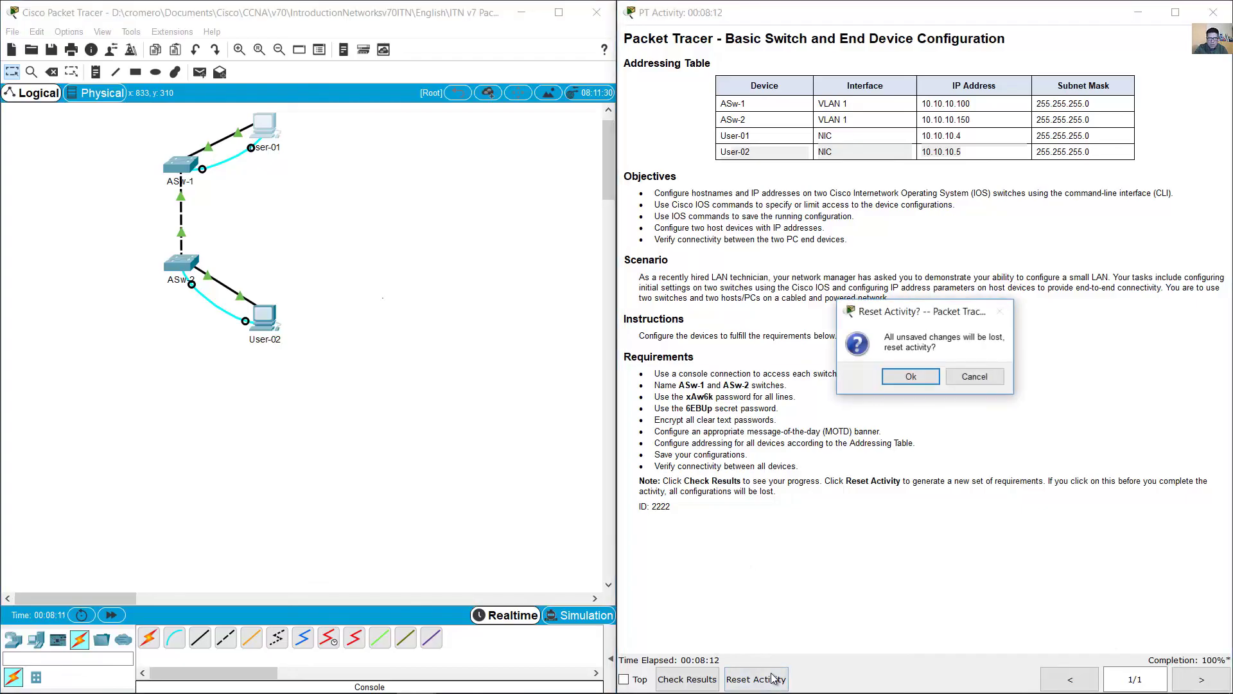